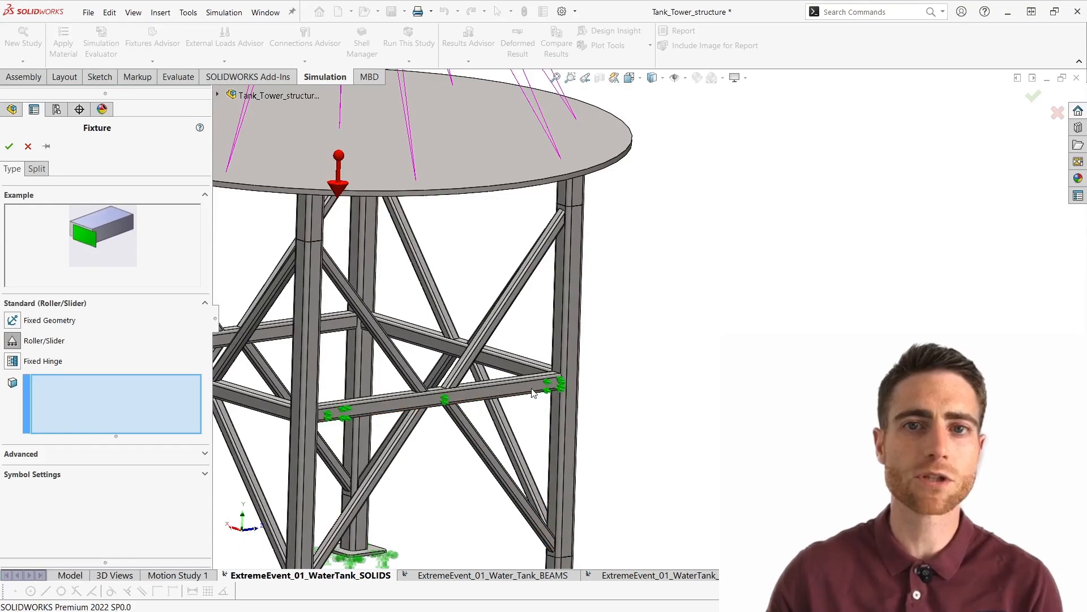
Select the side face of the tank tower's horizontal beam for a Roller/Slider fixture
left_click(532, 393)
middle_click_drag(532, 393, 524, 422)
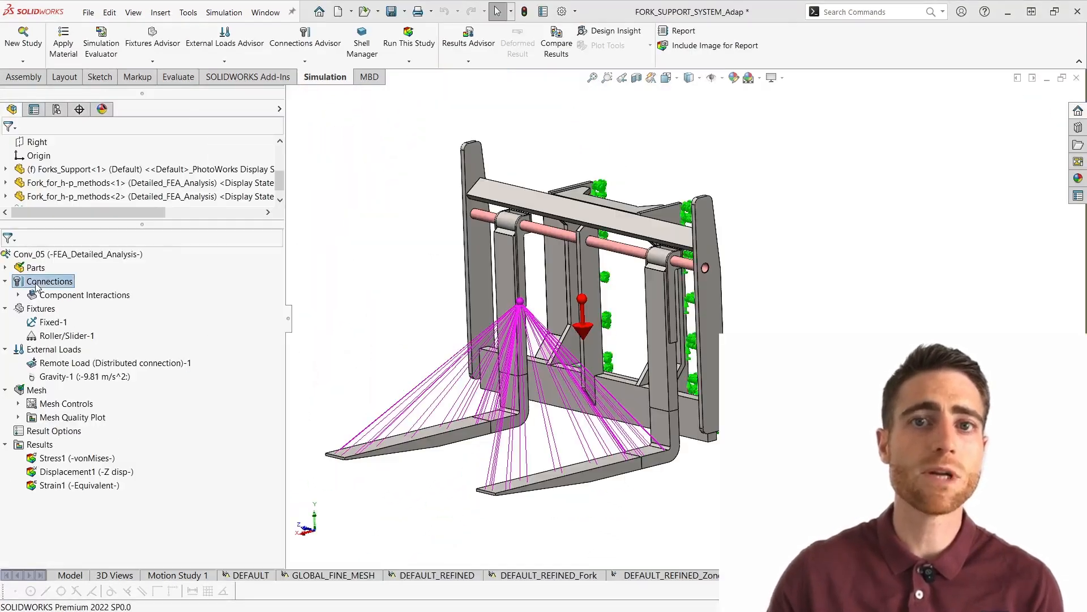
Open the Interaction Viewer for the connections of the fork support's Conv_05 study
right_click(37, 286)
left_click(111, 348)
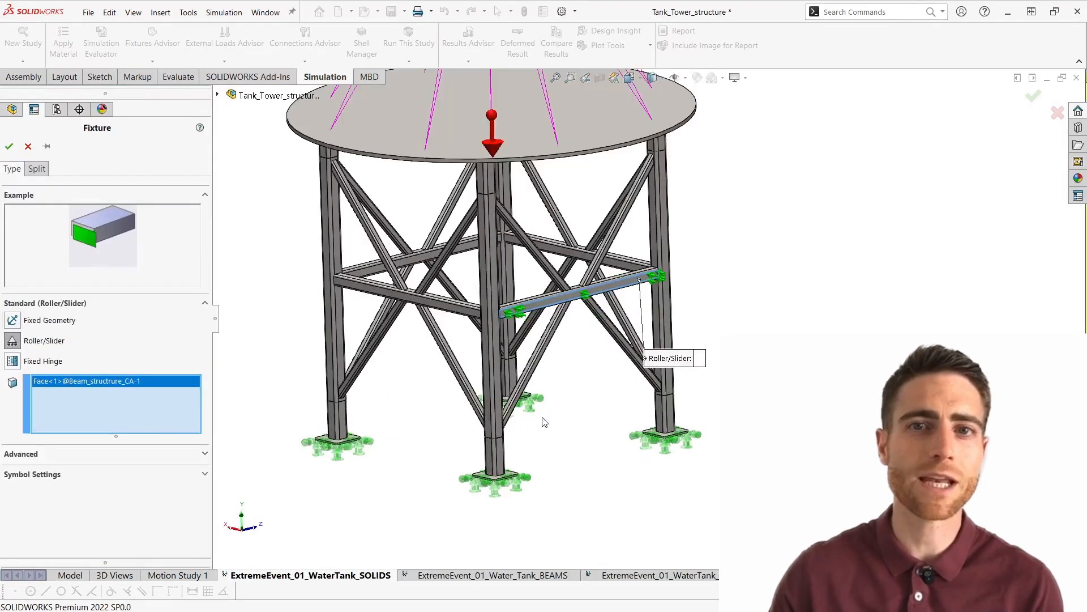
Add the adjacent horizontal beam's face to the tank tower's Roller/Slider fixture selection
middle_click_drag(543, 422, 512, 417, "ctrl")
scroll(491, 348, "down", 5)
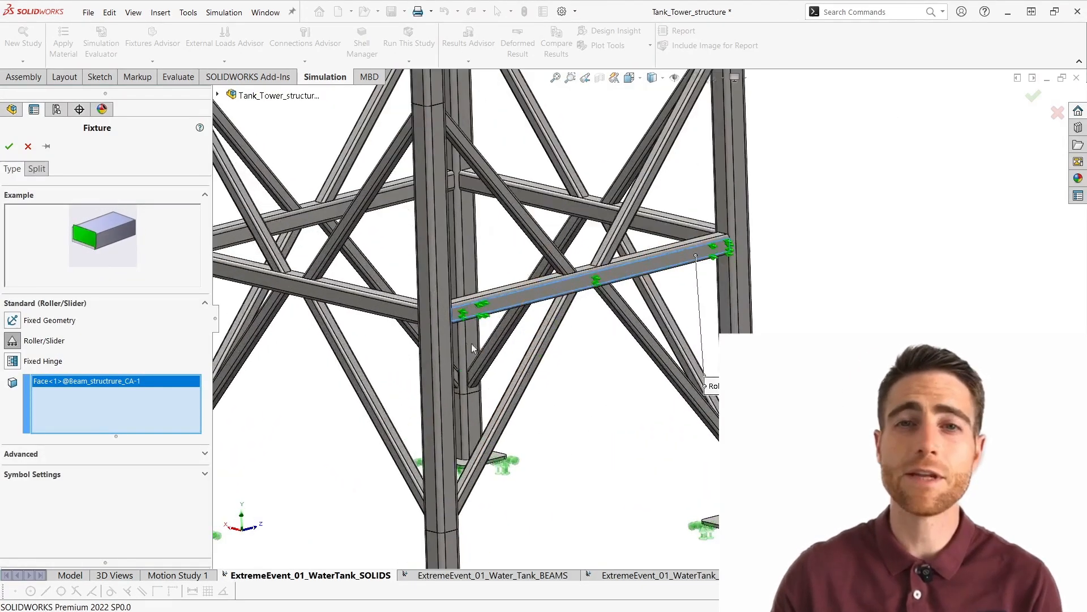
left_click(379, 300)
scroll(469, 349, "up", 5)
middle_click_drag(654, 437, 503, 461, "ctrl")
scroll(531, 438, "up", 5)
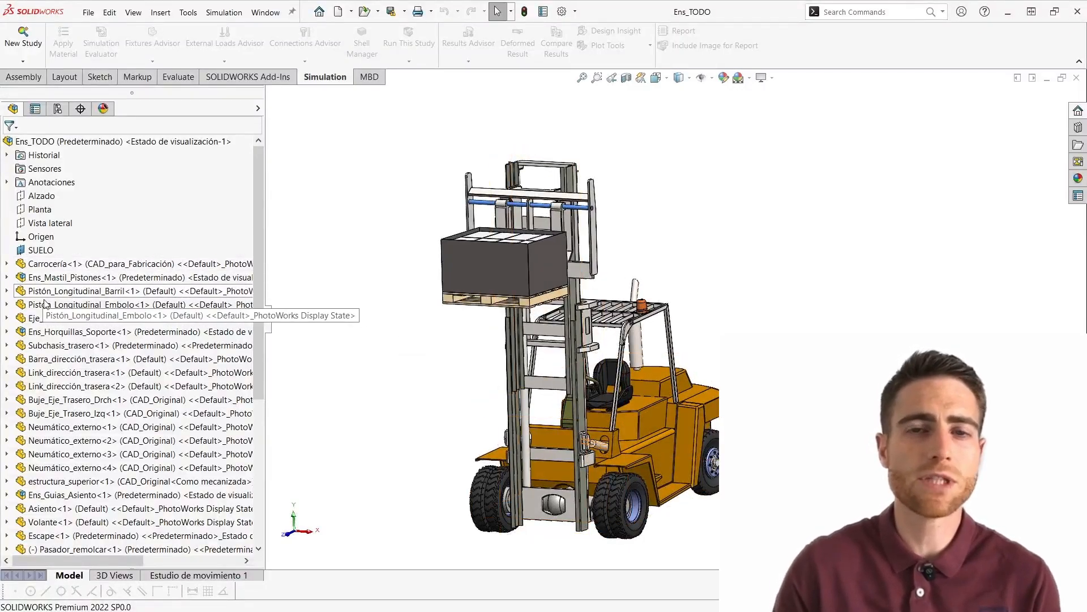
Select the Ens_Horquillas_Soporte subassembly in the Ens_TODO forklift assembly
middle_click_drag(349, 389, 304, 407)
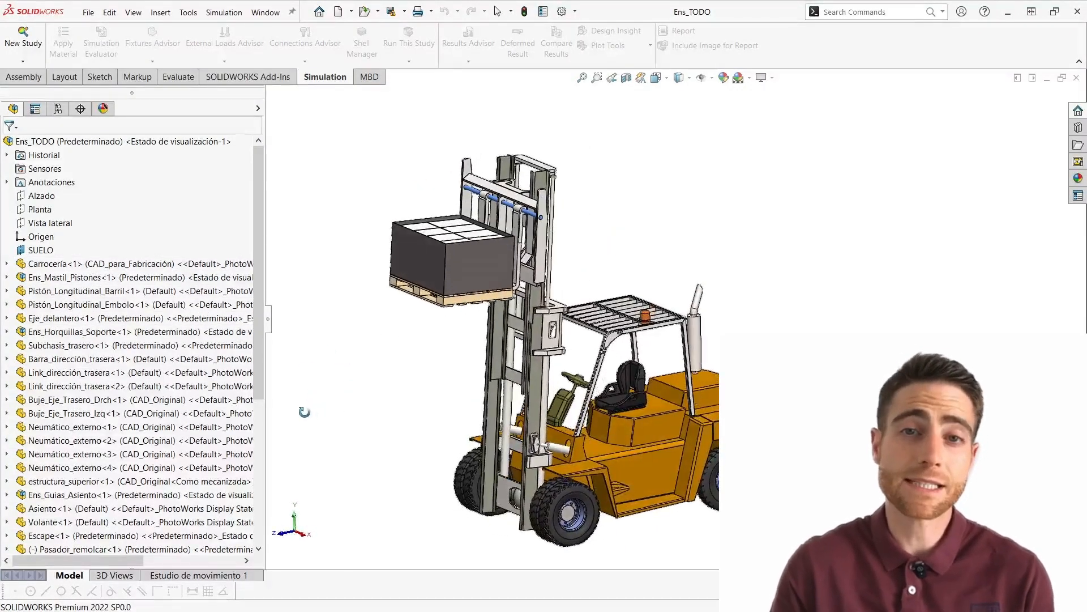
left_click(136, 331)
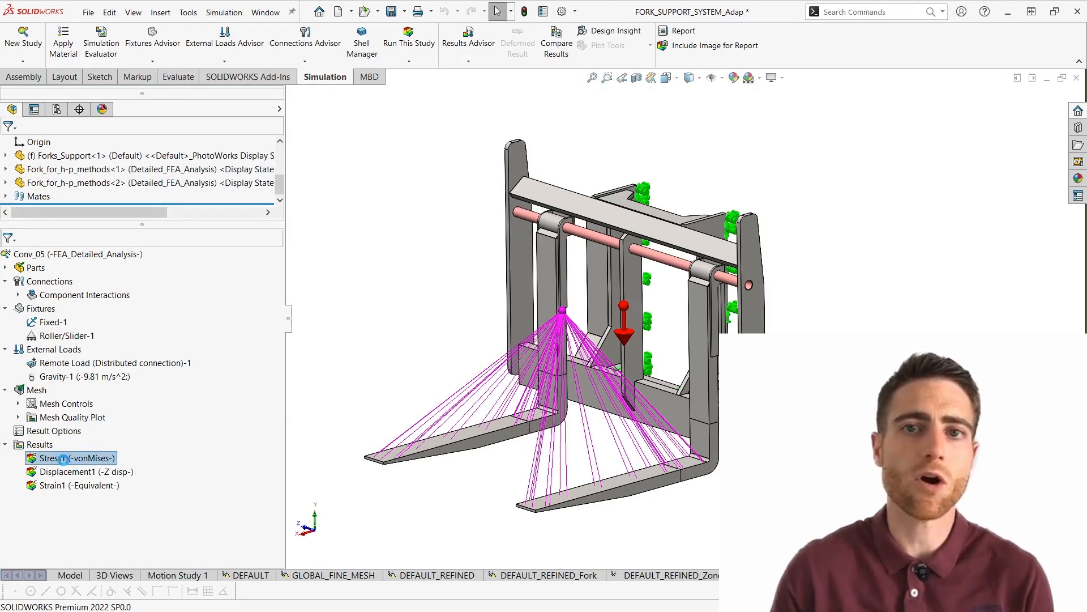
View the von Mises stress plot Stress1 of the fork support's Conv_05 study, and hide it again
mouse_move(362, 521)
middle_mouse_down()
mouse_move(363, 505)
mouse_move(399, 503)
mouse_move(365, 507)
middle_mouse_up()
right_click(109, 461)
left_click(132, 197)
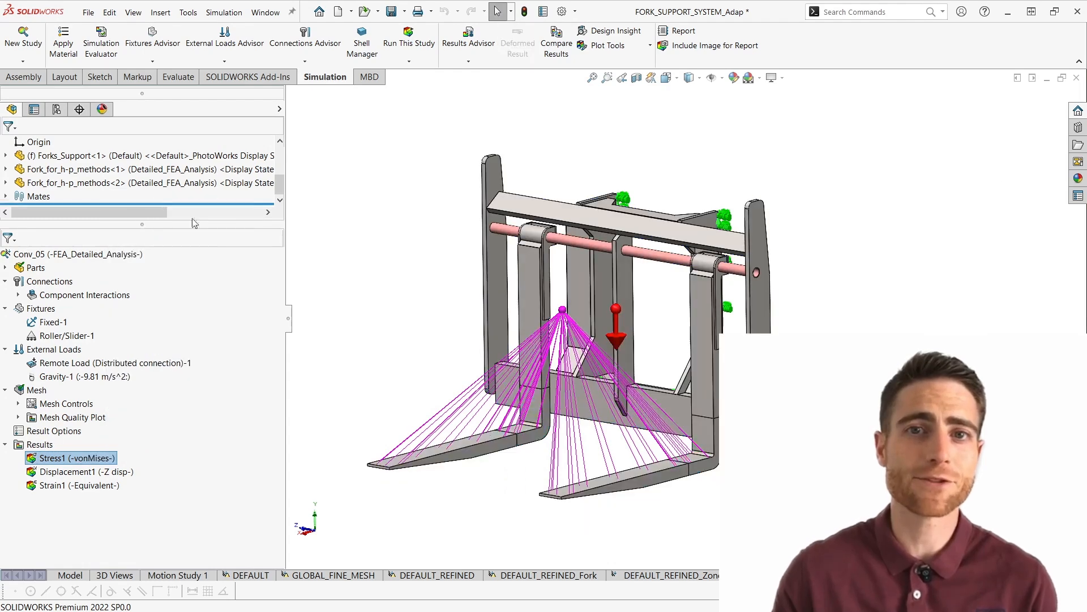
Open the Fork_for_h-p_methods<2> component of the fork support assembly as a separate part and inspect it
middle_click_drag(415, 342, 379, 329)
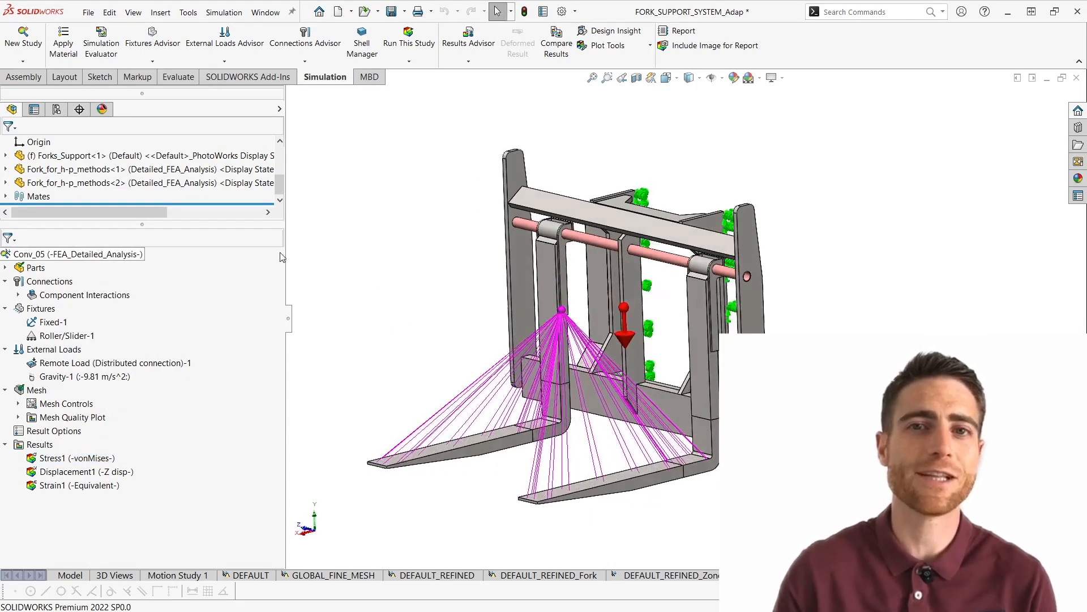
left_click(195, 184)
left_click(205, 153)
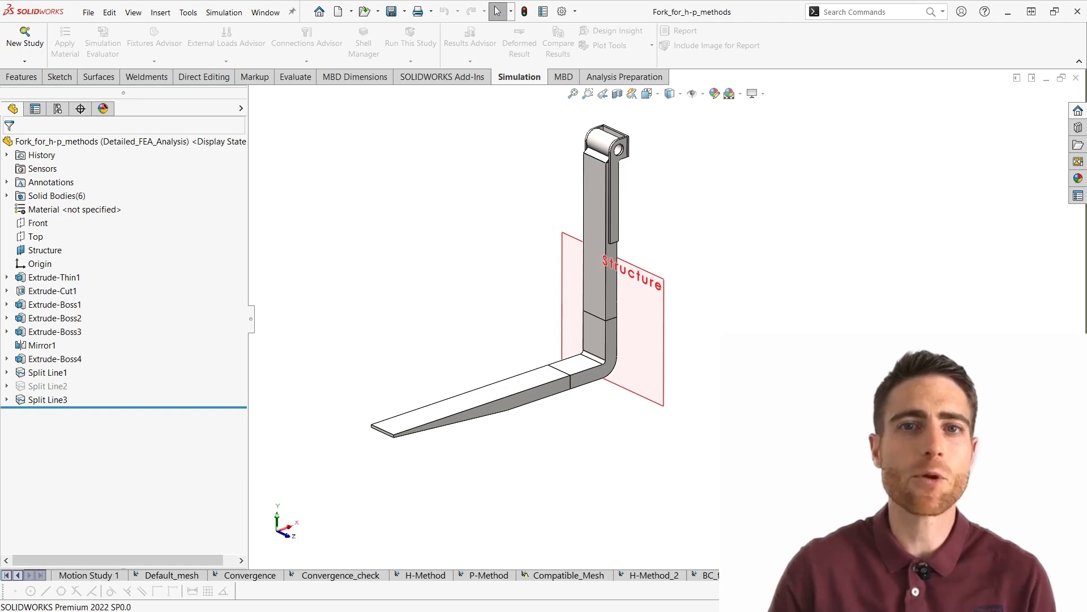
middle_click_drag(681, 451, 679, 475, "ctrl")
scroll(548, 426, "down", 2)
middle_click_drag(549, 426, 595, 490)
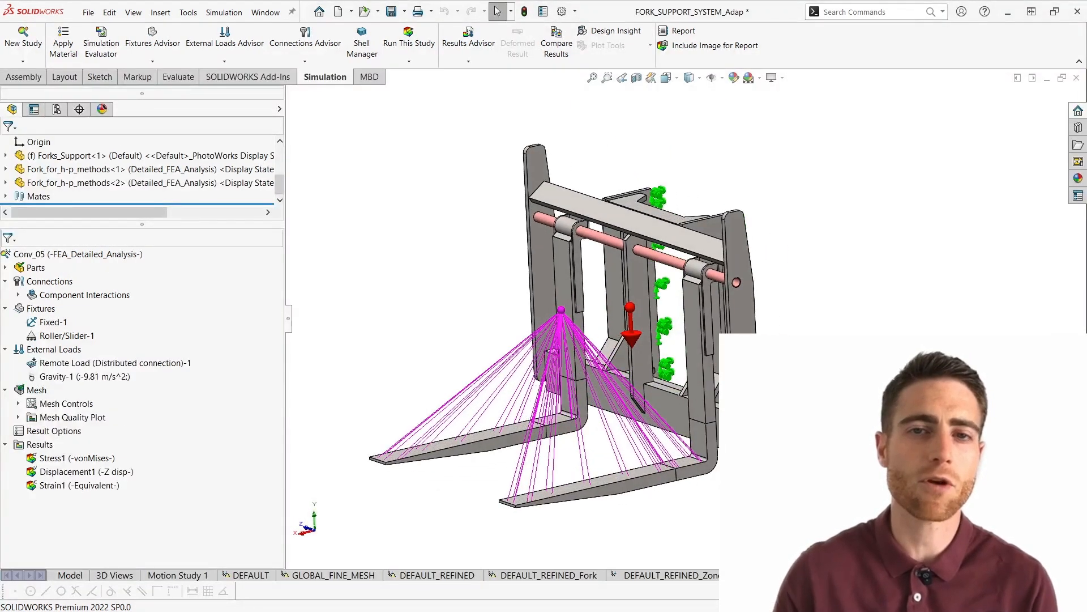
Show the fork support's Stress1 von Mises plot in study Conv_05 once more, and hide the plot
middle_click_drag(409, 364, 432, 361)
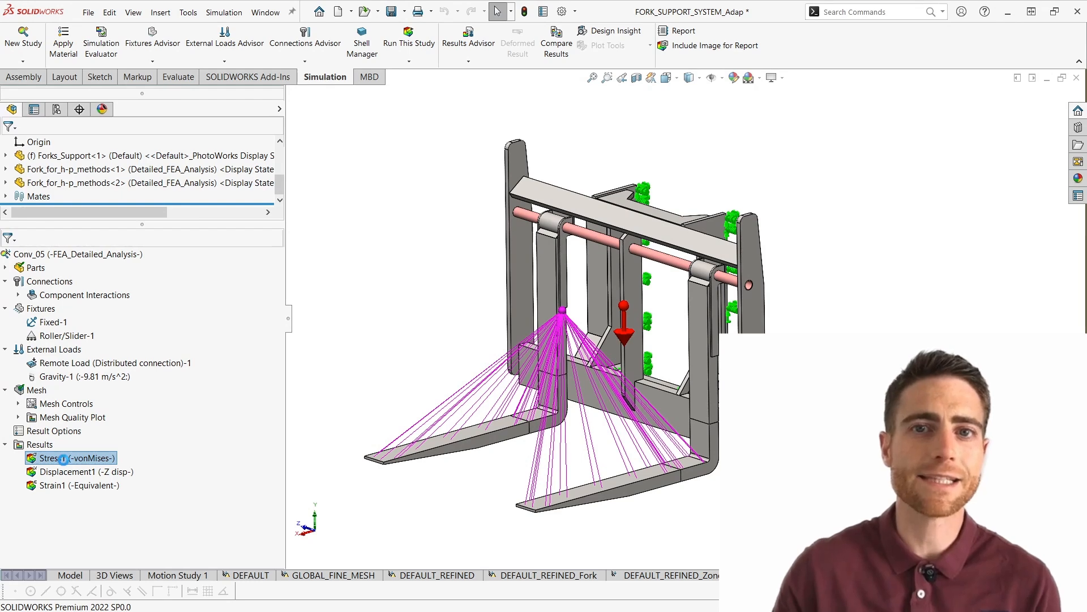
mouse_move(359, 535)
middle_mouse_down()
mouse_move(377, 497)
mouse_move(383, 512)
mouse_move(366, 515)
middle_mouse_up()
right_click(107, 459)
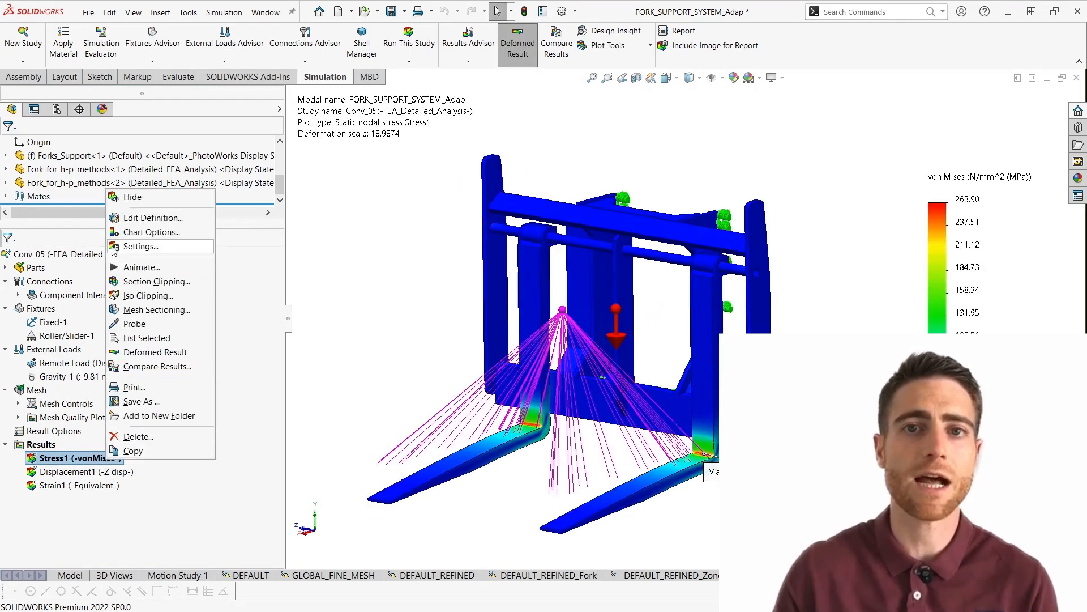
left_click(132, 197)
Open the Fork_for_h-p_methods<2> component from the assembly and inspect its BC_wall_remoteM study
middle_click_drag(404, 335, 404, 346)
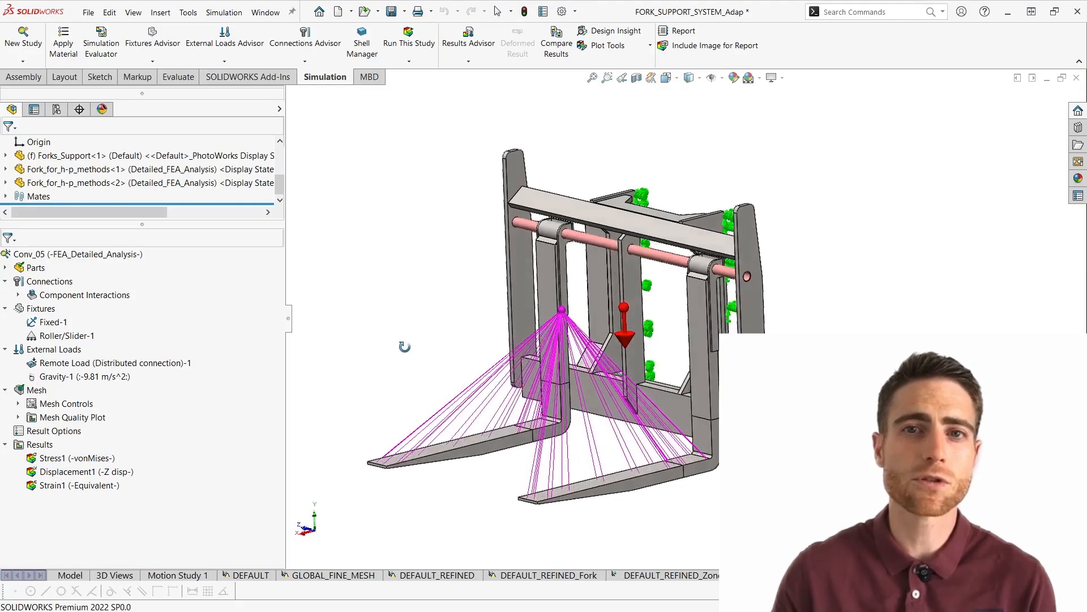
left_click(198, 183)
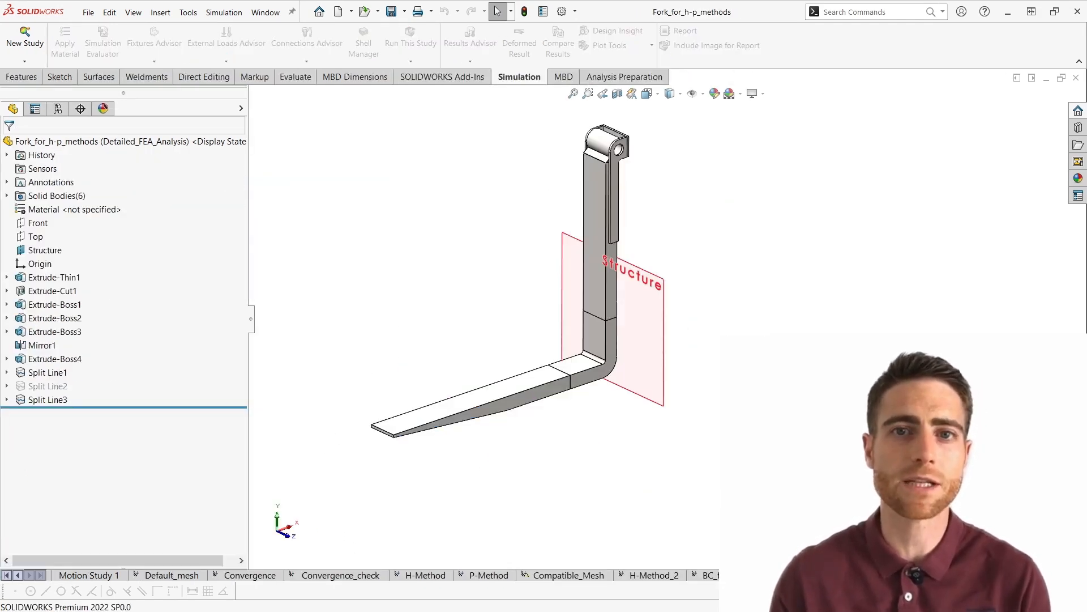
middle_click_drag(593, 429, 637, 501)
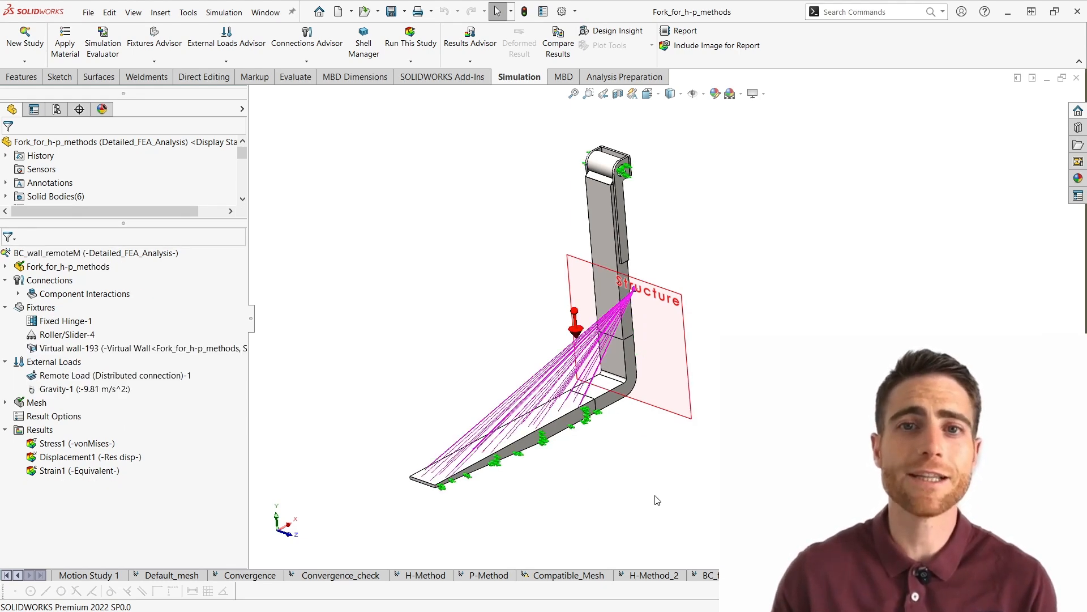
middle_click_drag(653, 498, 688, 441)
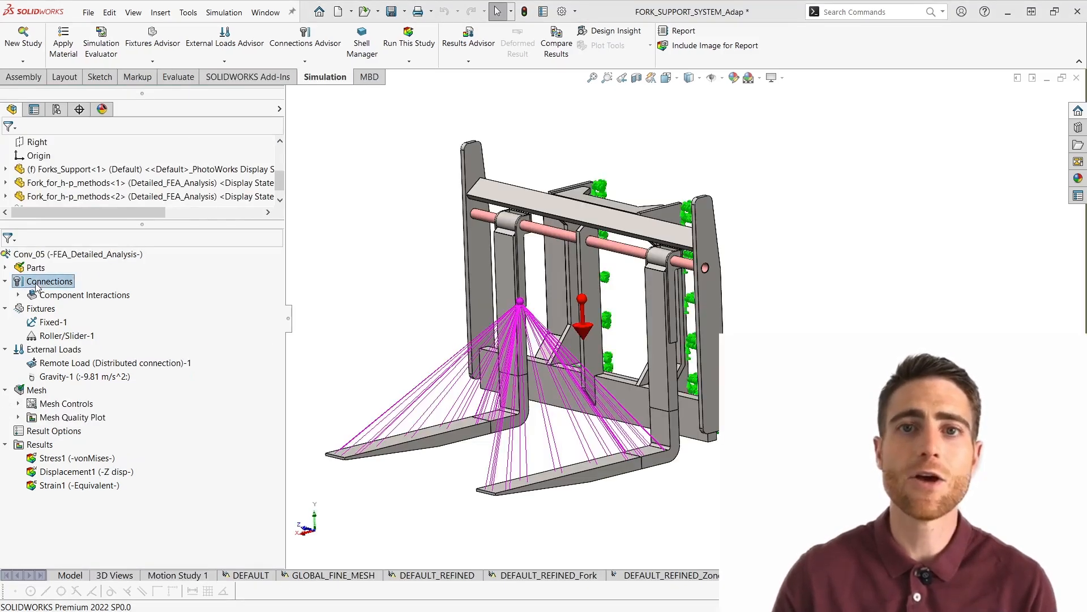
Calculate the component interactions of the whole FORK_SUPPORT_SYSTEM_Adap assembly with the Interaction Viewer
right_click(48, 281)
left_click(110, 348)
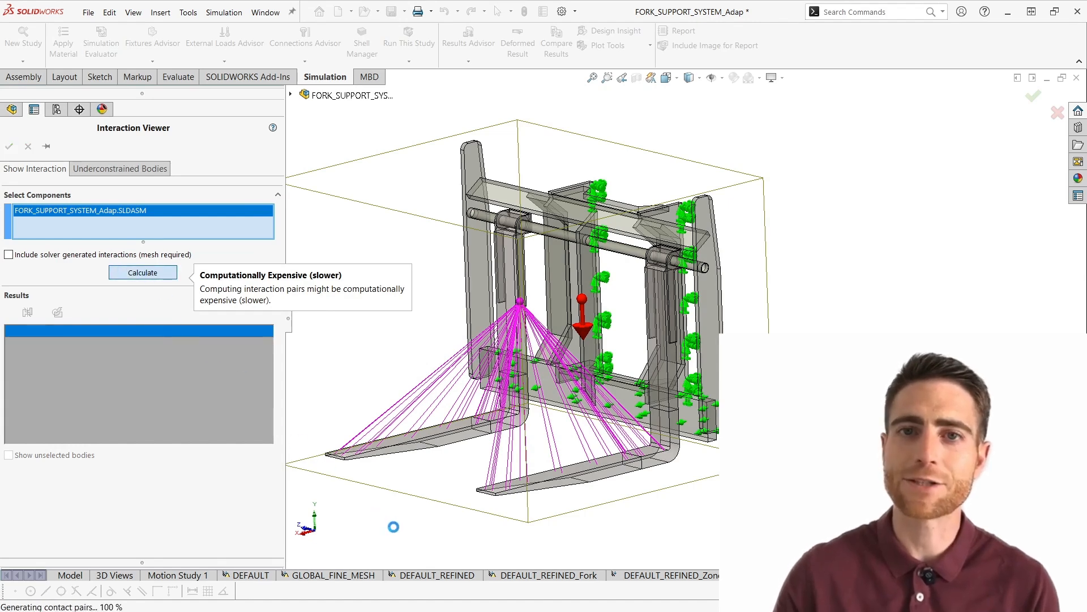
middle_click_drag(376, 515, 474, 526, "ctrl")
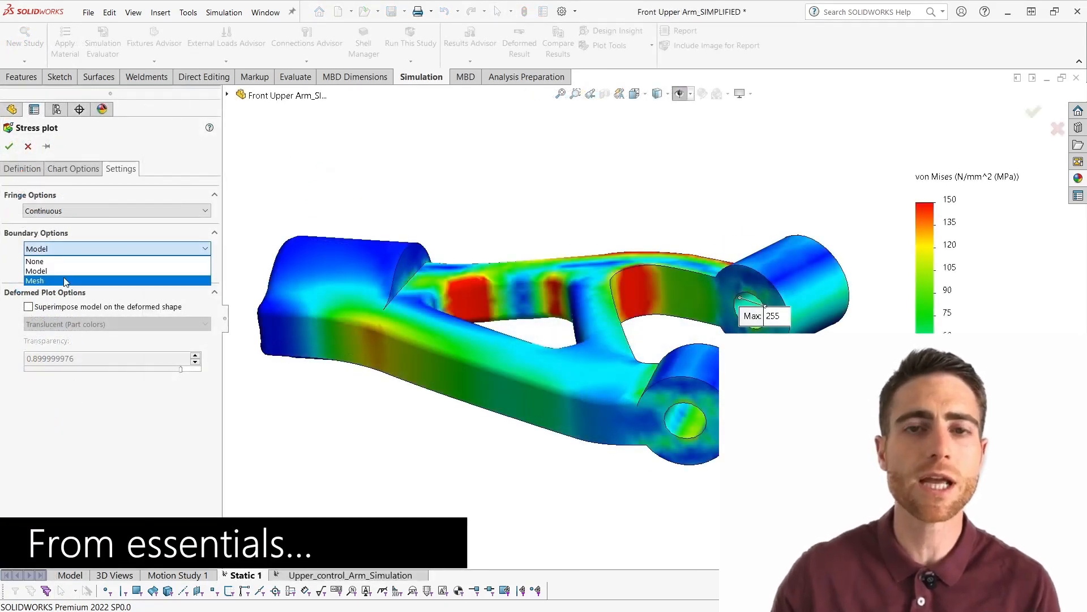
Set the boundary option of the upper arm's stress plot to Mesh
left_click(35, 280)
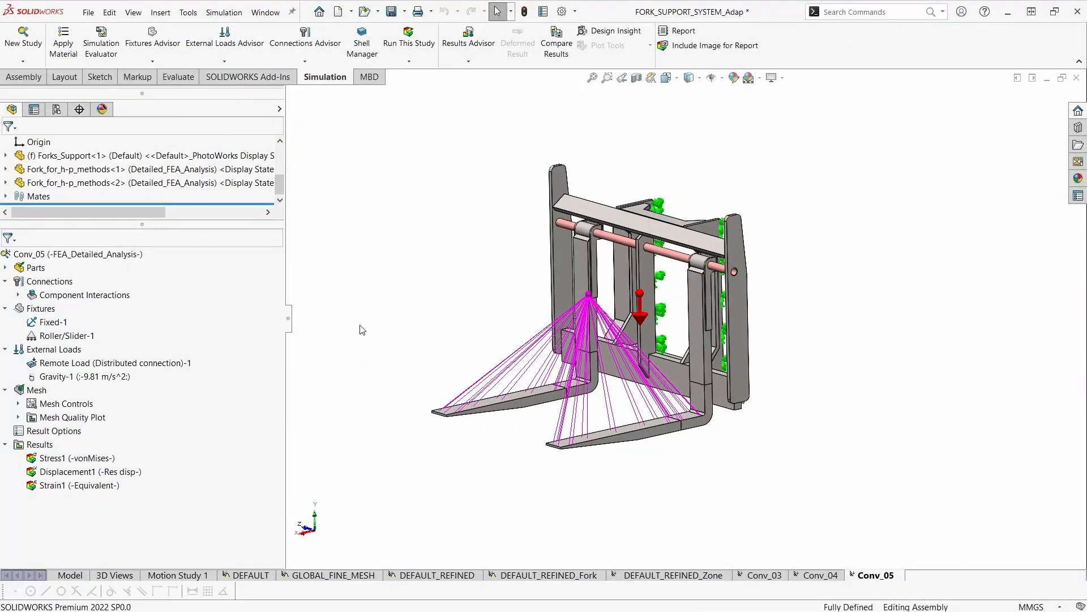
Examine the fork support assembly in study Conv_05, including its fixtures, gravity and the distributed remote load on both forks
middle_click_drag(362, 330, 388, 301)
scroll(398, 295, "down", 2)
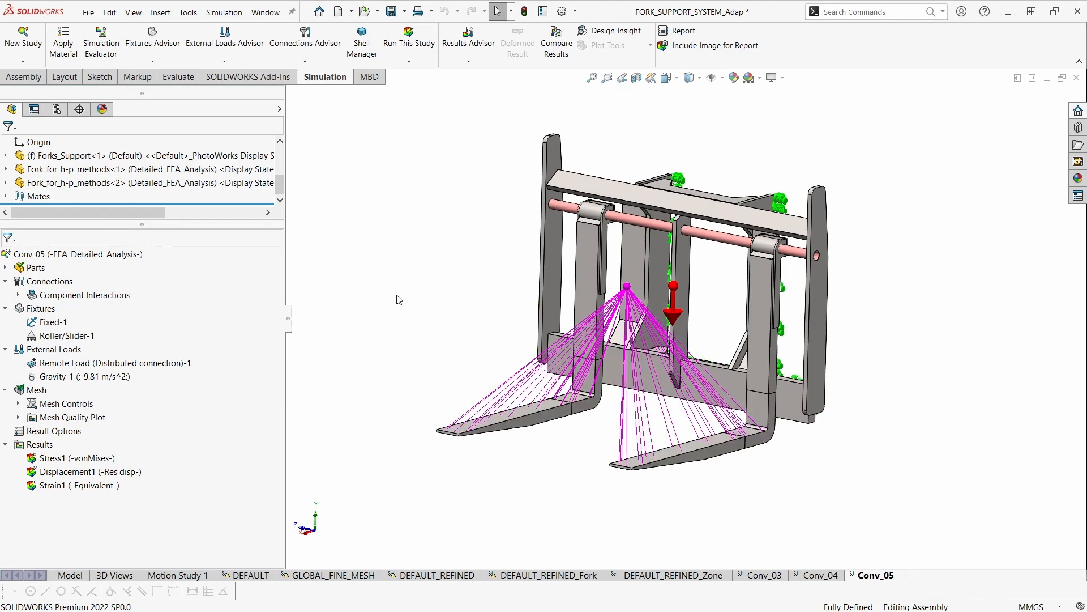
middle_click_drag(395, 312, 529, 357)
mouse_move(713, 418)
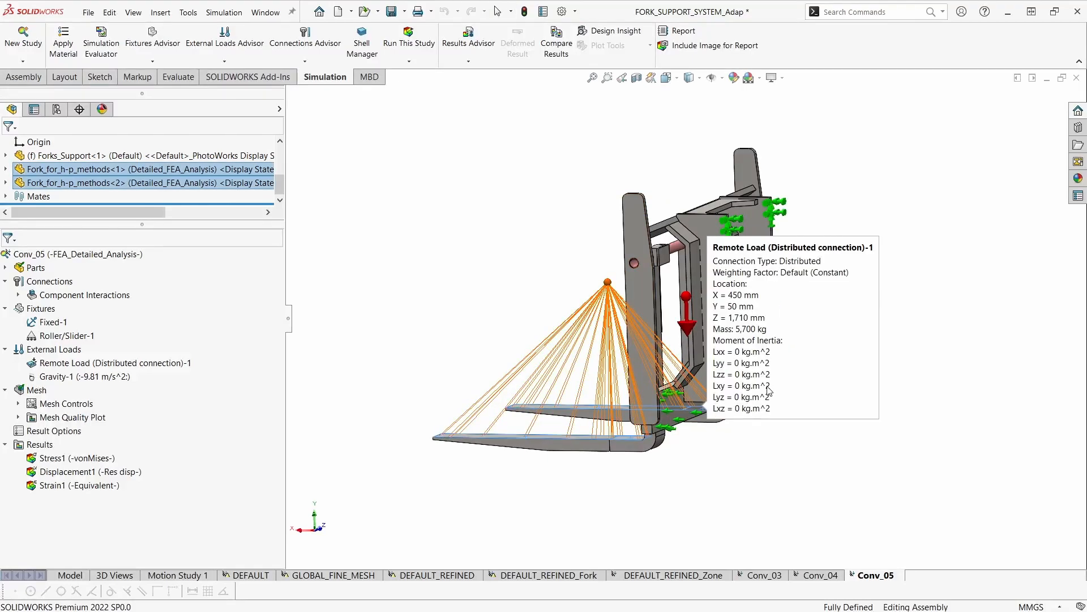
middle_click_drag(832, 283, 815, 326)
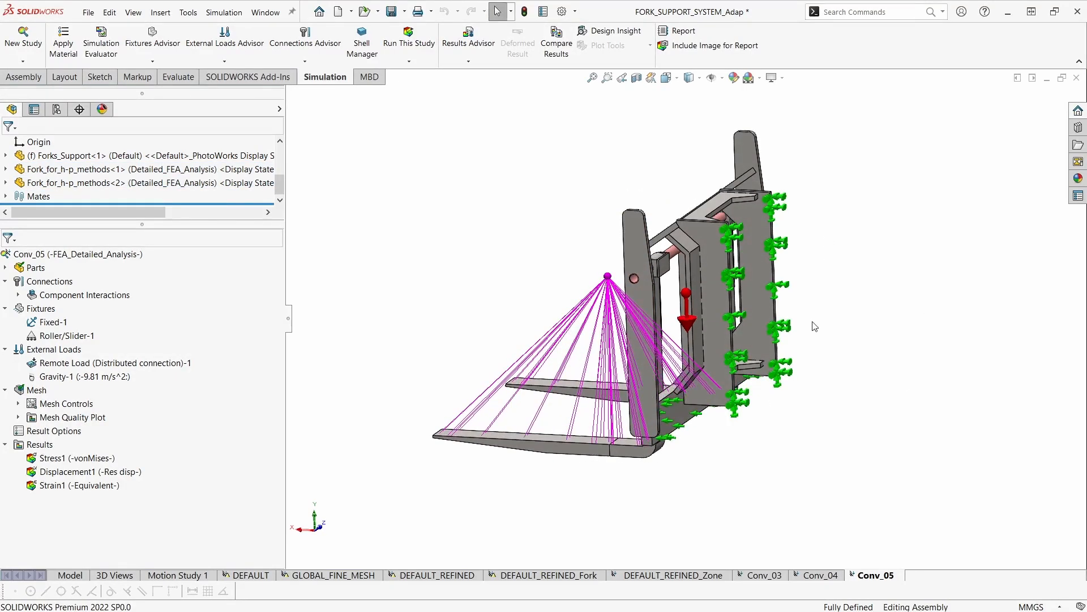
middle_click_drag(780, 386, 705, 402)
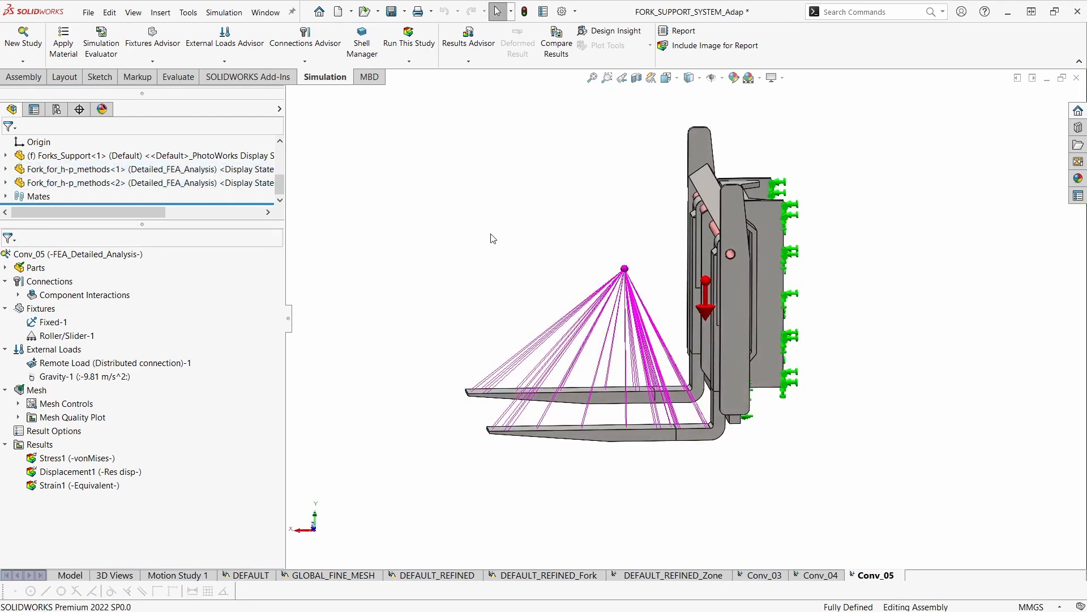
middle_click_drag(492, 234, 559, 279, "ctrl")
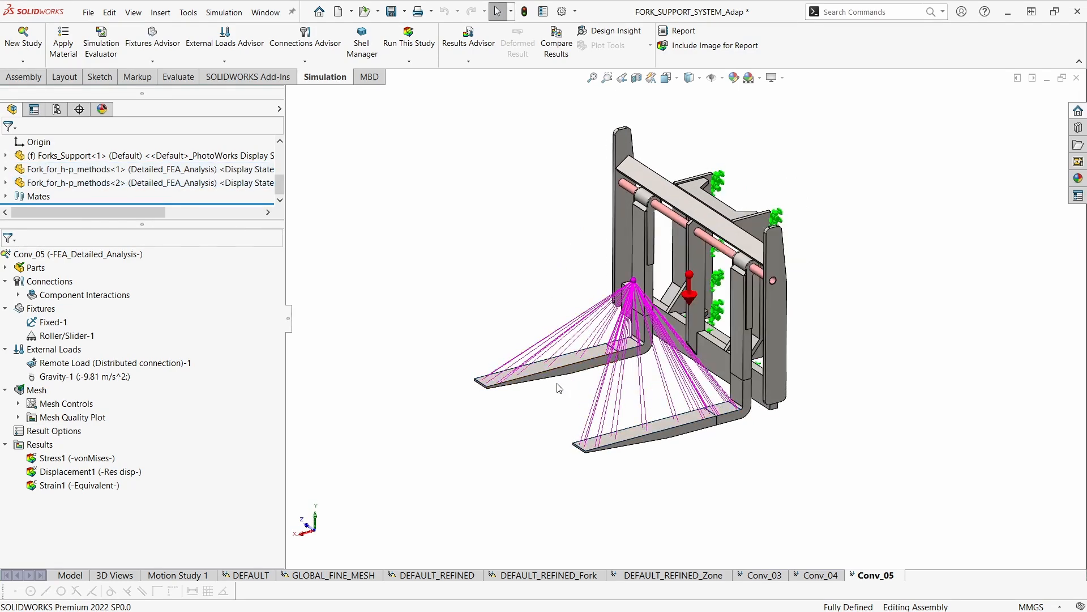
middle_click_drag(544, 397, 533, 393, "ctrl")
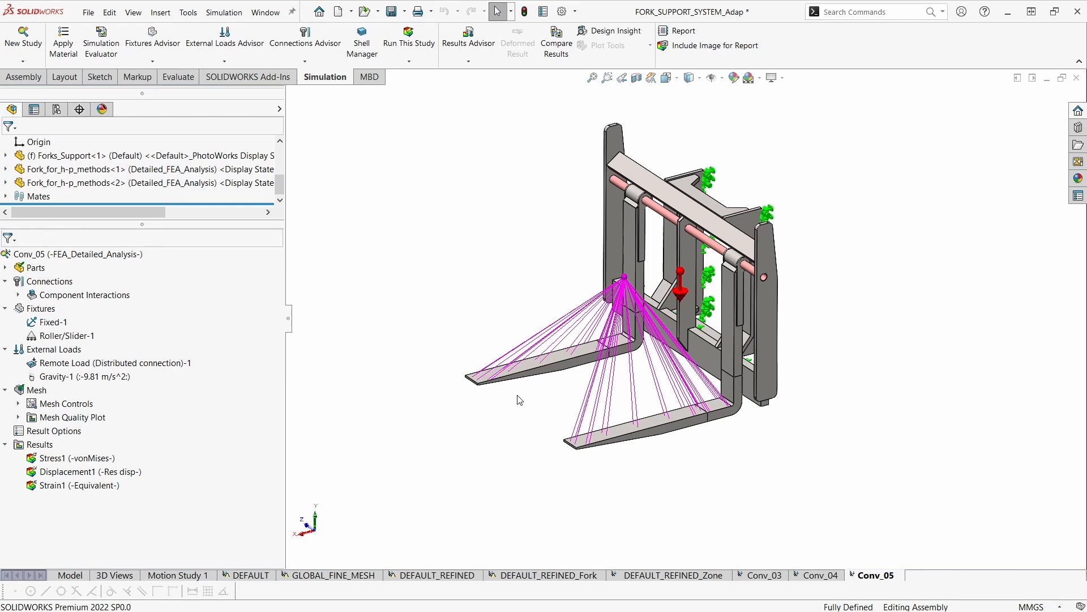
middle_click_drag(766, 454, 777, 479)
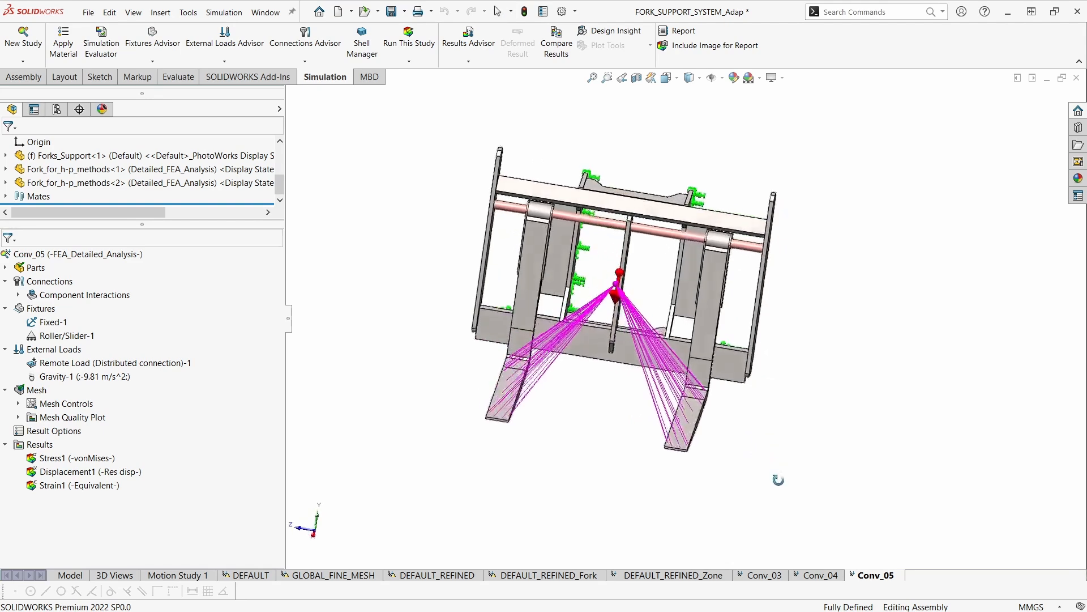
scroll(757, 395, "down", 1)
middle_click_drag(757, 417, 742, 440)
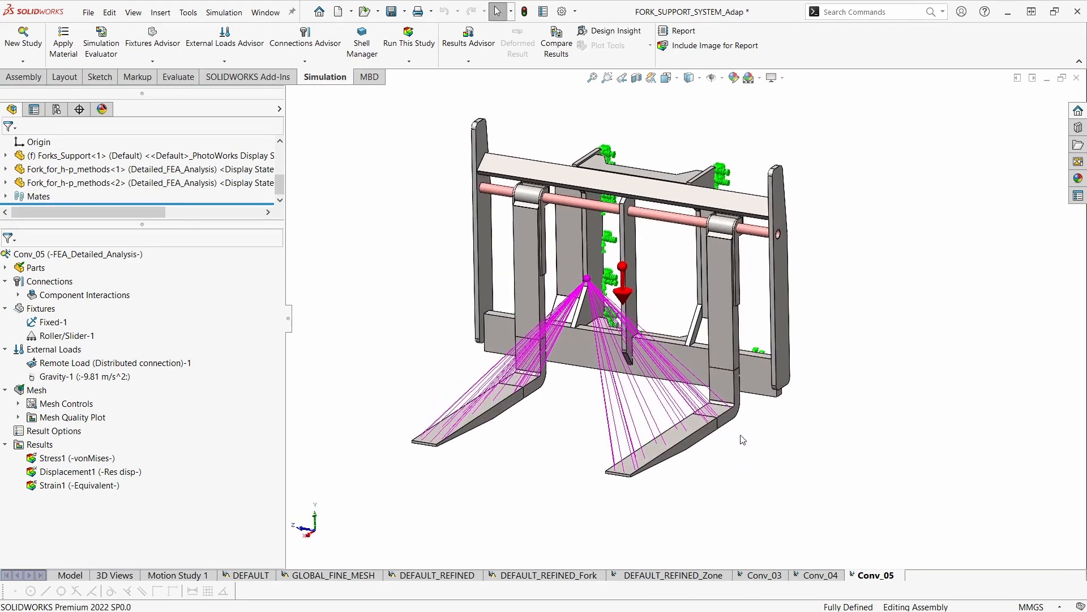
middle_click_drag(567, 426, 575, 425)
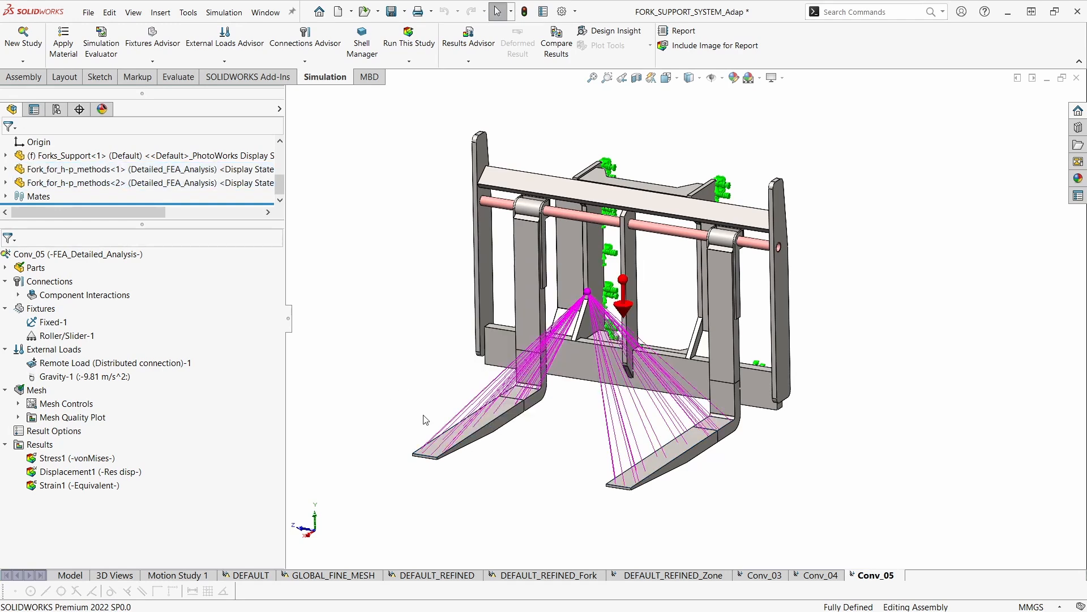
middle_click_drag(397, 456, 544, 460)
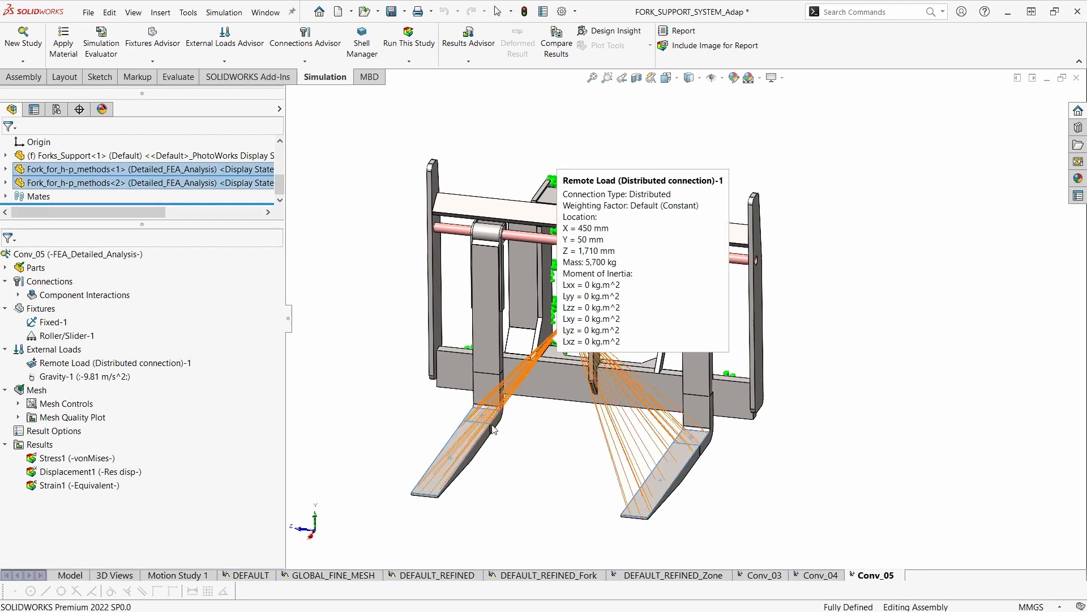
middle_click_drag(538, 494, 560, 457)
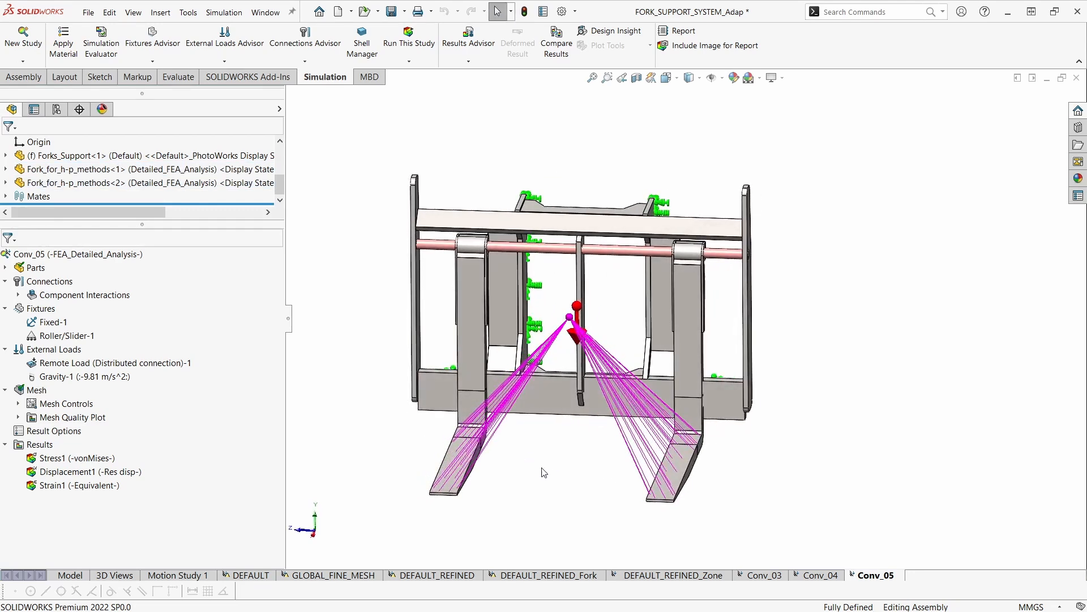
middle_click_drag(554, 451, 552, 480)
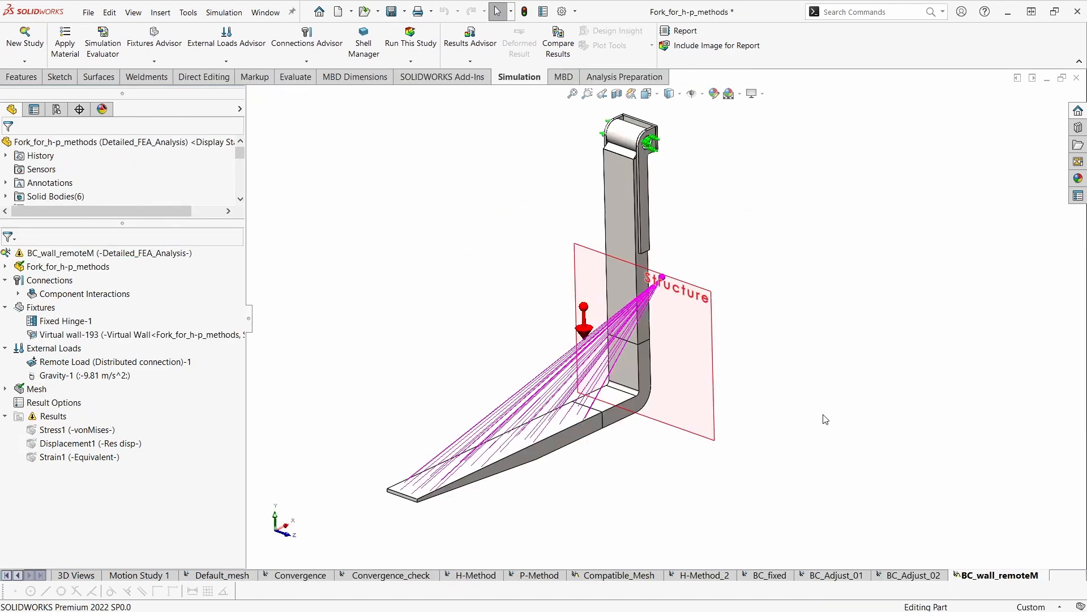
Examine the single fork's BC_wall_remoteM study, including its hinge fixture, virtual wall plane and offset remote load
middle_click_drag(825, 418, 780, 418)
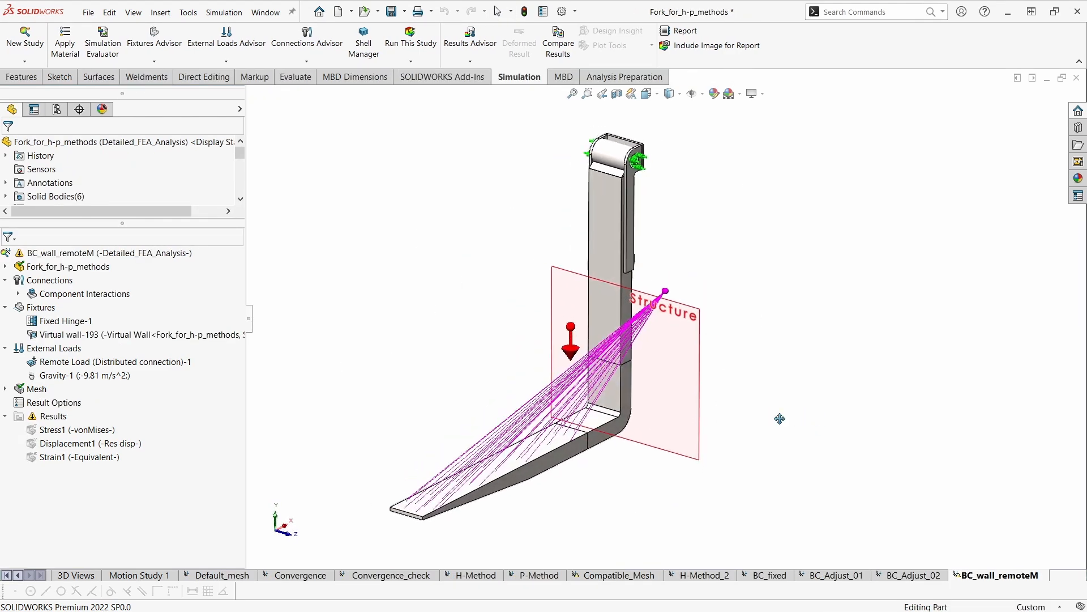
middle_click_drag(703, 467, 730, 405)
middle_click_drag(720, 444, 784, 445)
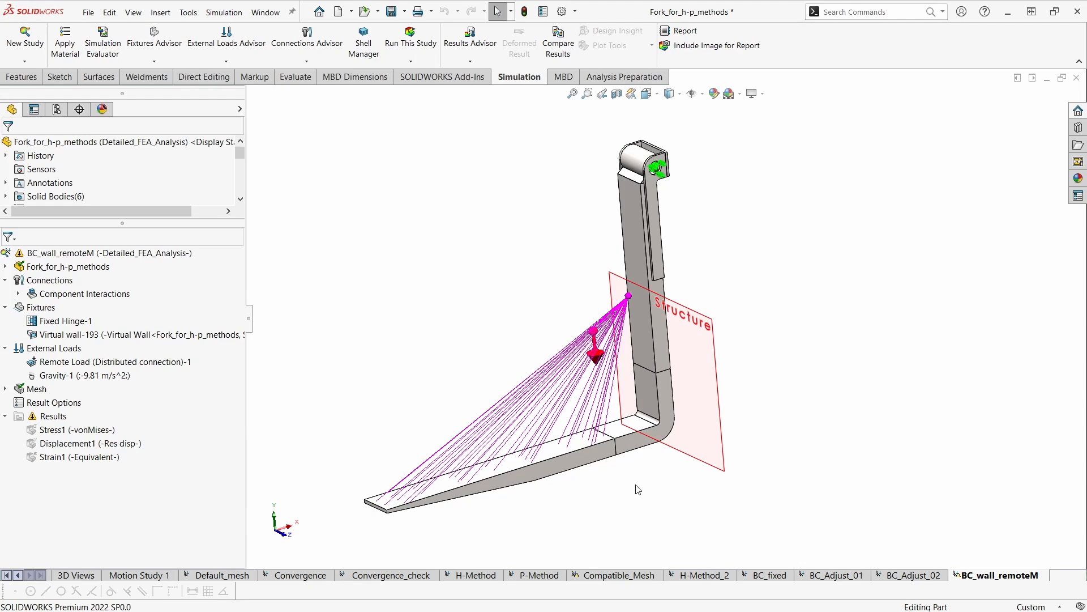
middle_click_drag(669, 484, 713, 412)
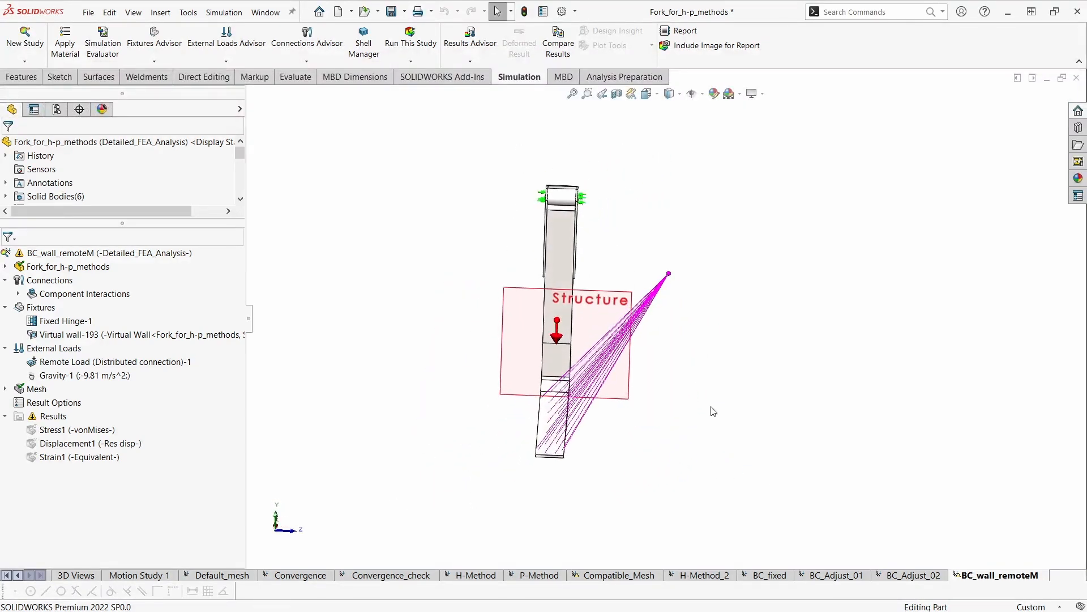
middle_click_drag(658, 378, 719, 406)
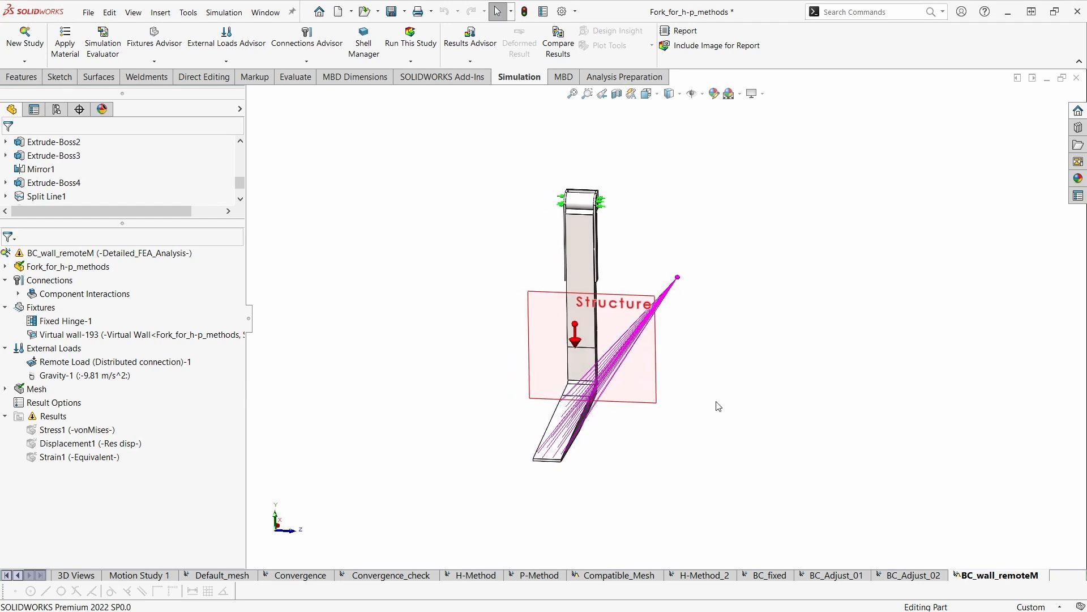
Run the BC_wall_remoteM study and examine the von Mises stress at the fork's heel
middle_click_drag(748, 376, 732, 415)
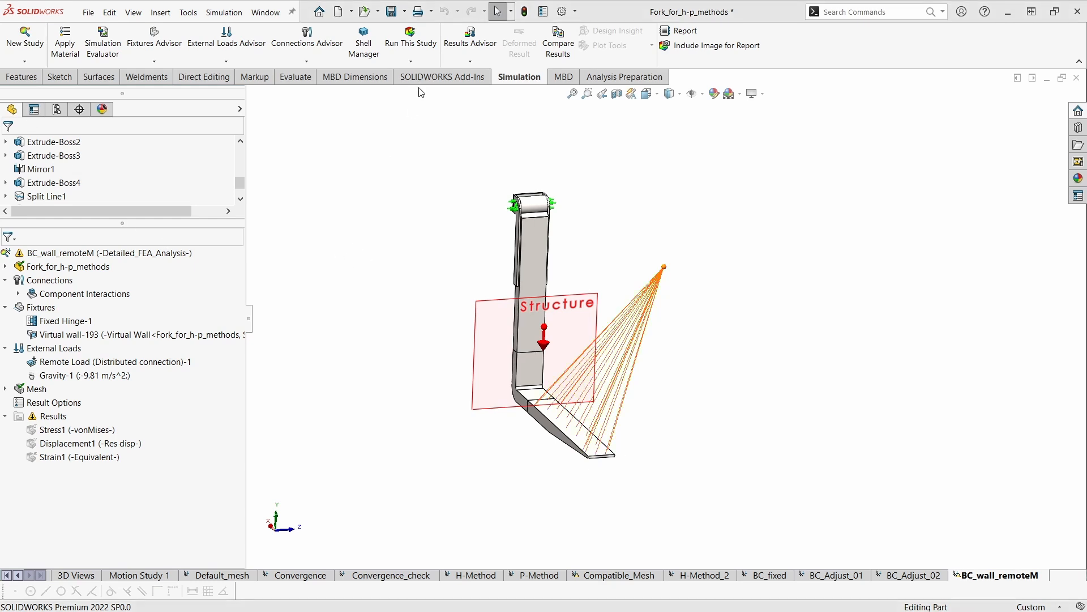
left_click(410, 39)
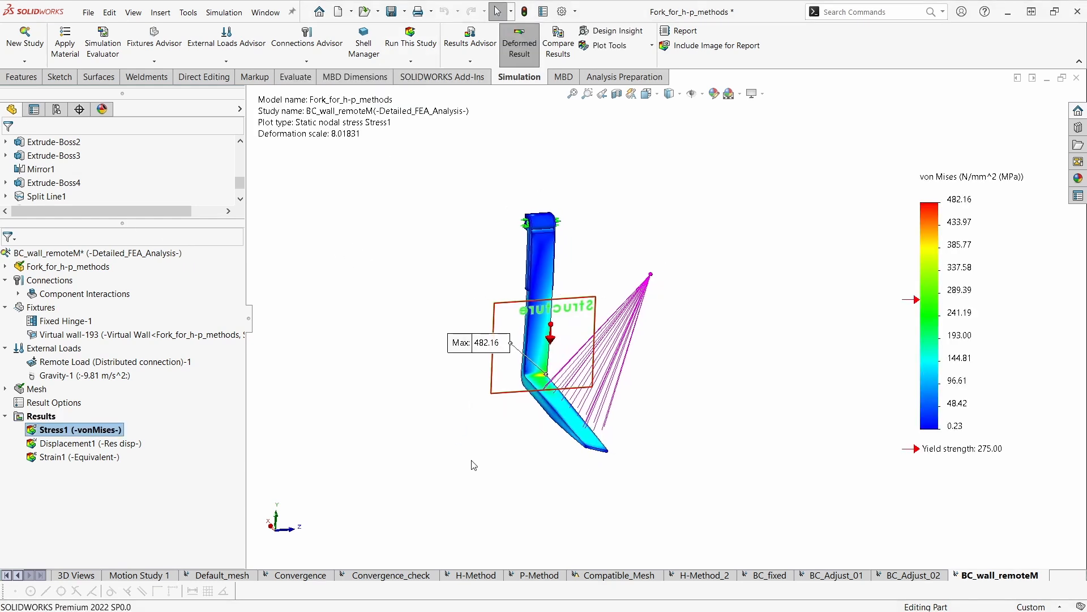
middle_click_drag(474, 465, 439, 443)
scroll(446, 430, "down", 1)
middle_click_drag(623, 399, 619, 413, "ctrl")
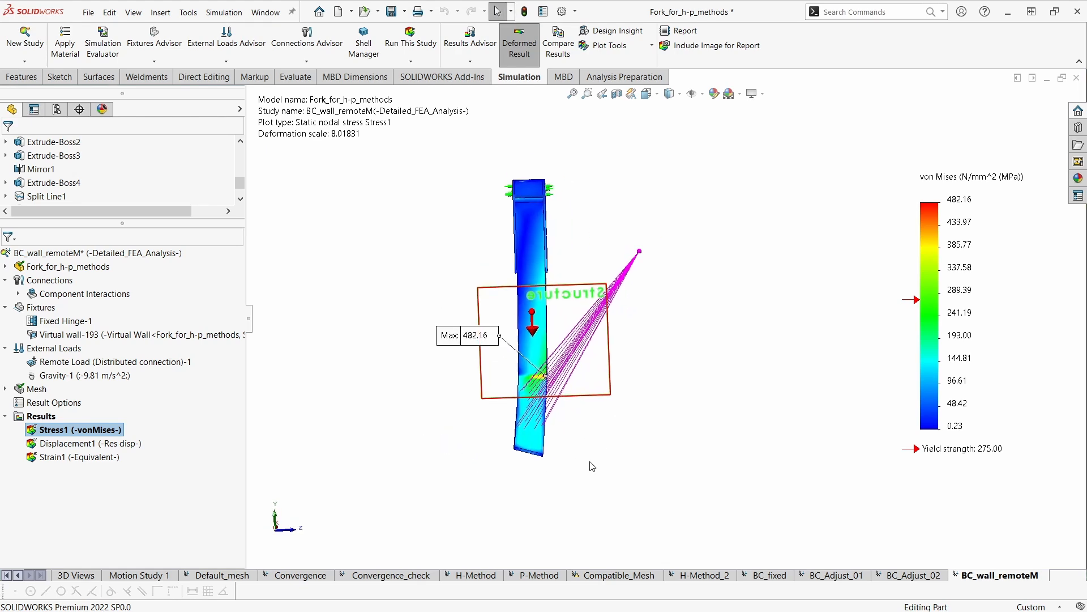
scroll(549, 480, "down", 4)
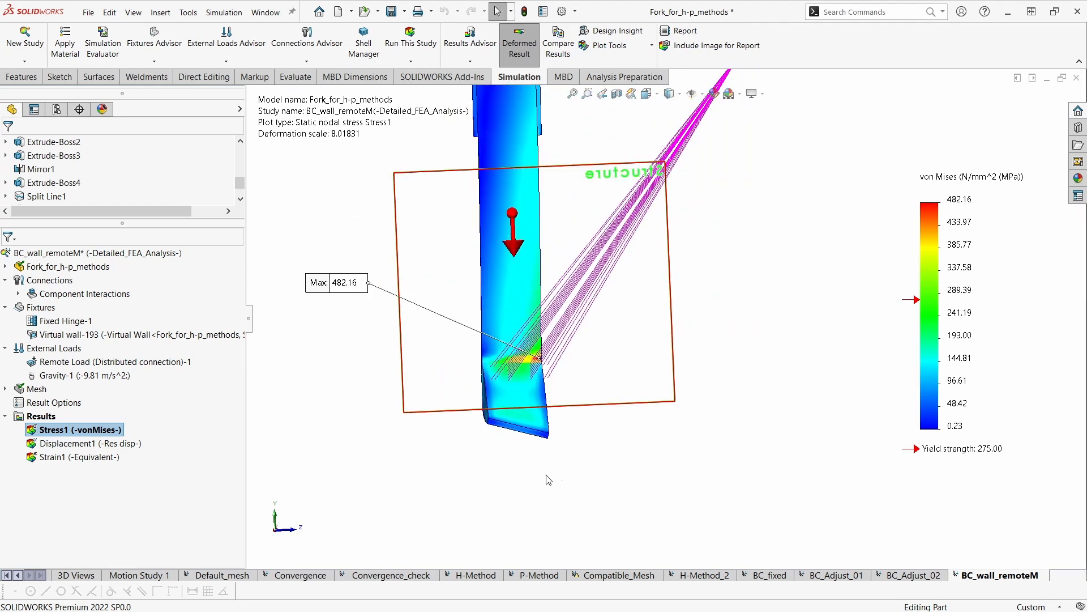
scroll(493, 497, "up", 2)
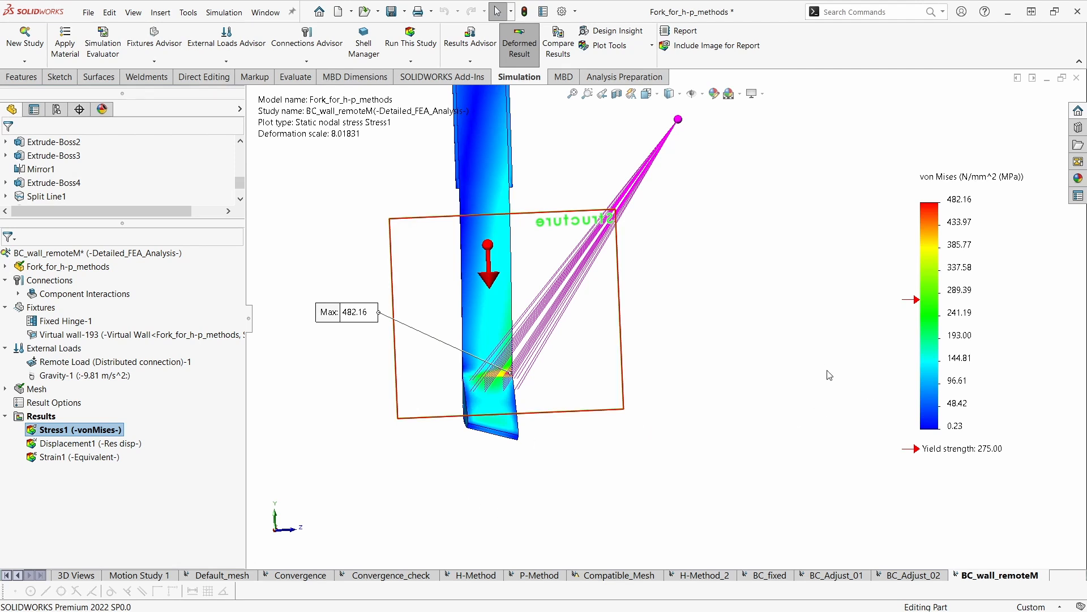
scroll(799, 373, "up", 1)
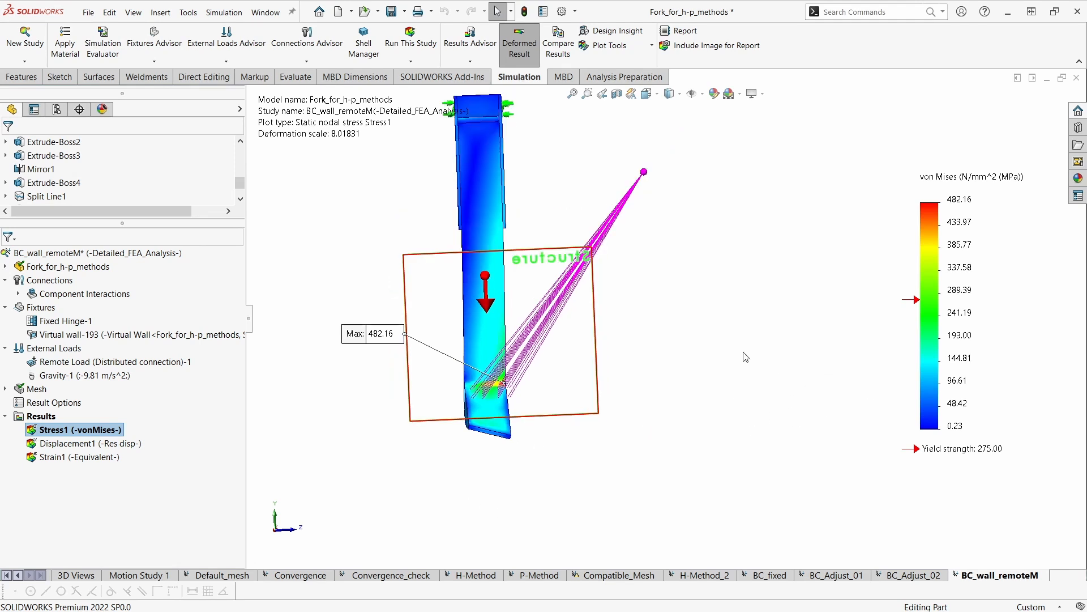
Animate the fork's Stress1 plot, close the animation and examine the sideways deformation of the blade
right_click(125, 430)
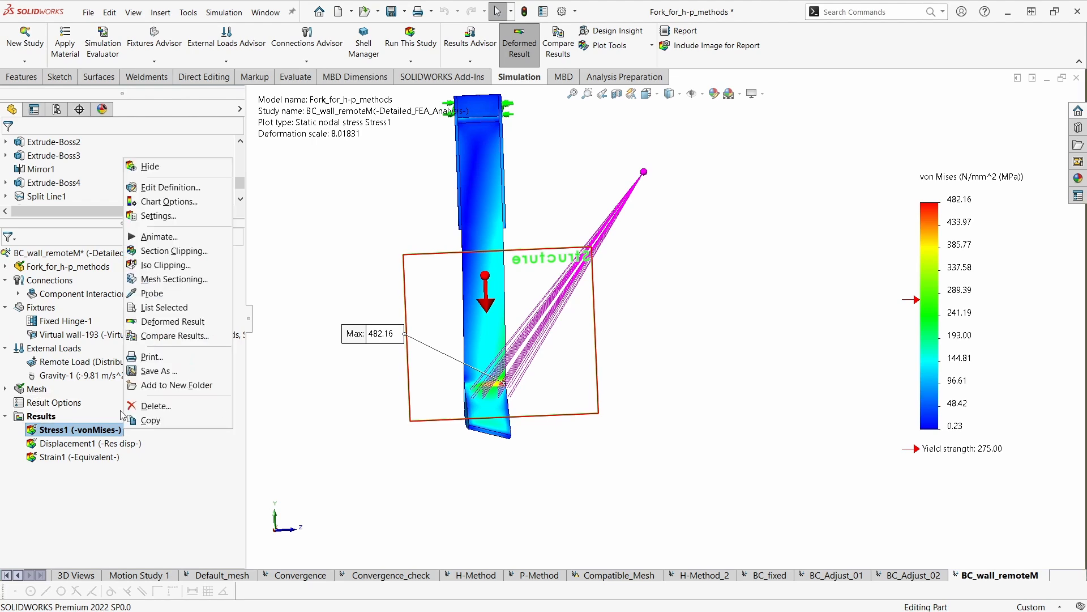
left_click(159, 217)
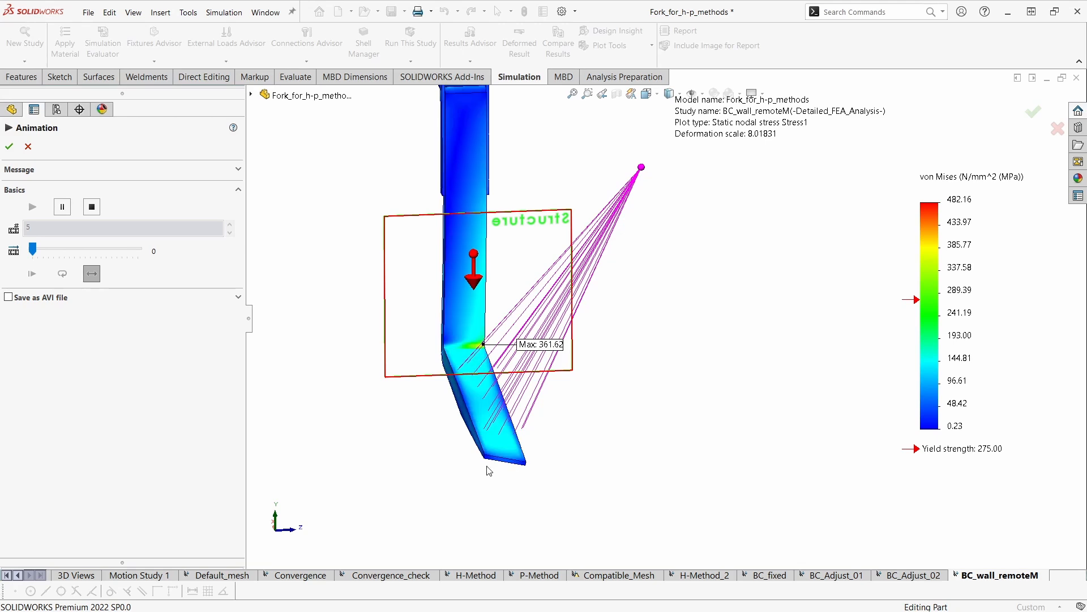
left_click(27, 147)
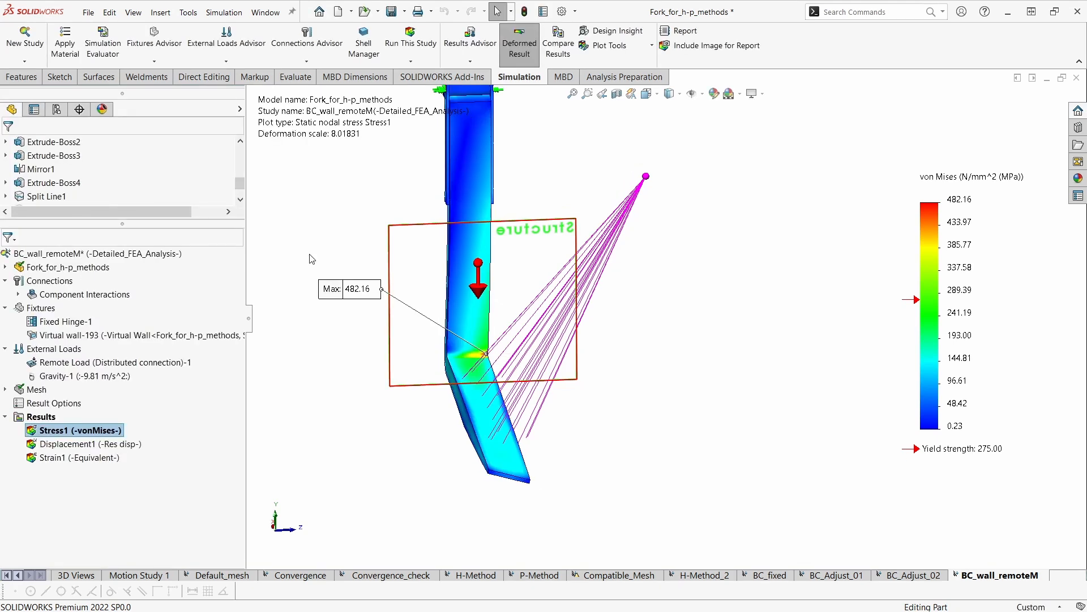
scroll(649, 399, "up", 1)
middle_click_drag(649, 398, 640, 431)
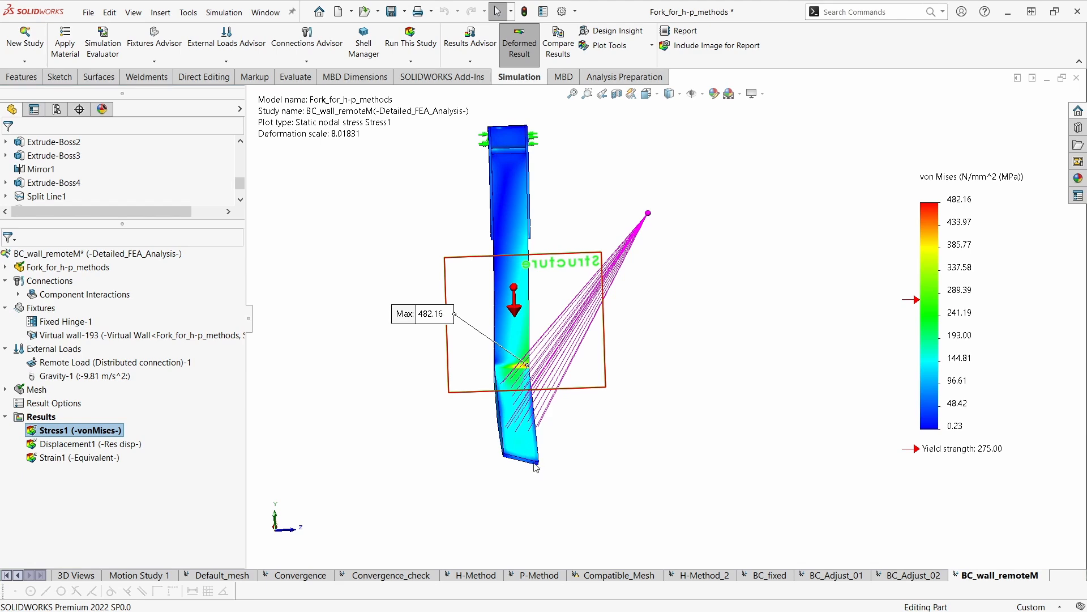
middle_click_drag(552, 480, 611, 414)
scroll(543, 468, "up", 2)
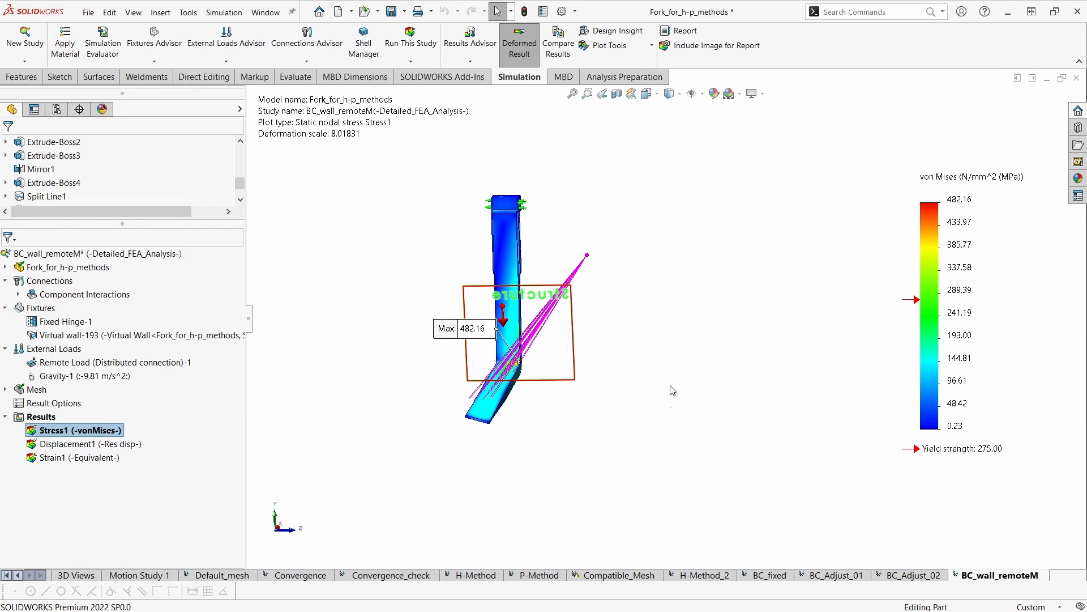
middle_click_drag(671, 387, 666, 392, "ctrl")
middle_click_drag(668, 341, 633, 392)
scroll(622, 386, "down", 1)
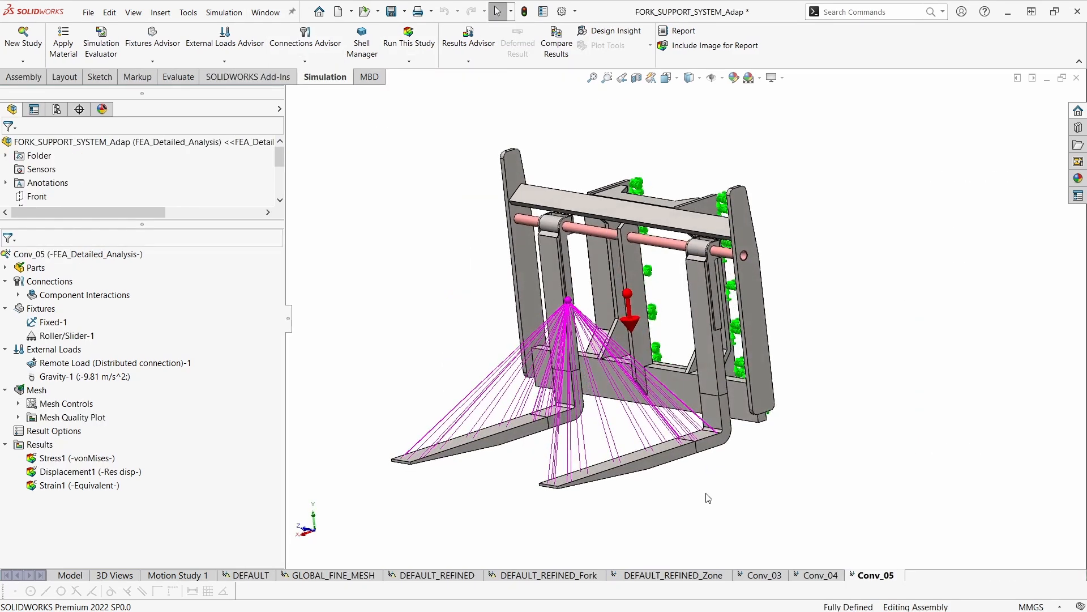
Display the Displacement1 plot of study Conv_05 in the FORK_SUPPORT_SYSTEM_Adap assembly
scroll(708, 498, "down", 1)
scroll(710, 498, "up", 1)
middle_click_drag(712, 499, 669, 507)
left_click(103, 473)
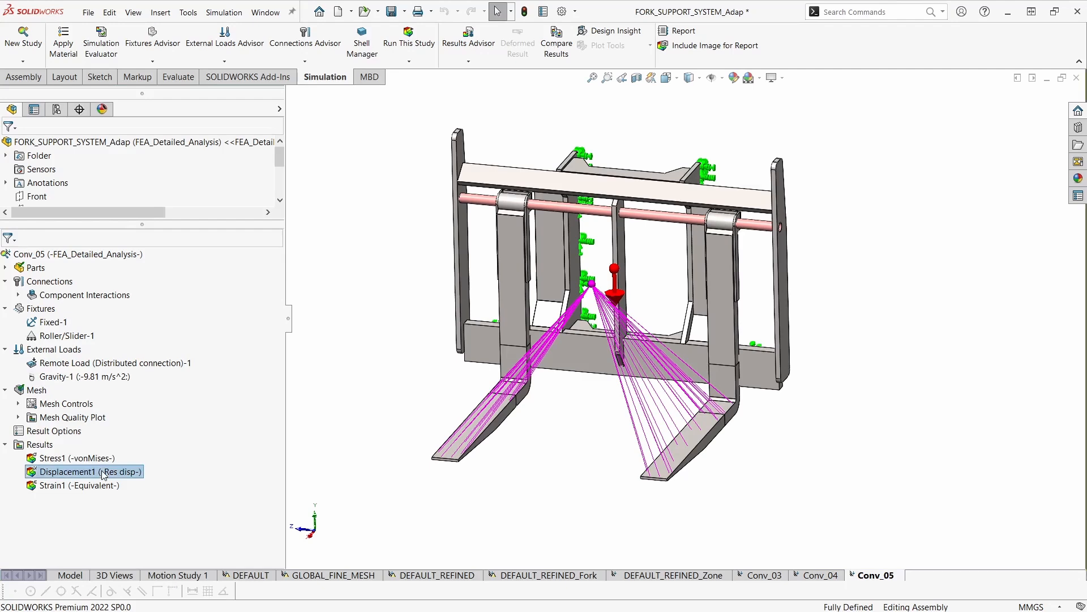
mouse_move(548, 501)
middle_mouse_down("ctrl")
mouse_move(532, 494)
mouse_move(553, 495)
middle_mouse_up("ctrl")
scroll(543, 484, "up", 1)
left_click_drag(661, 489, 577, 506)
middle_click_drag(623, 504, 544, 495)
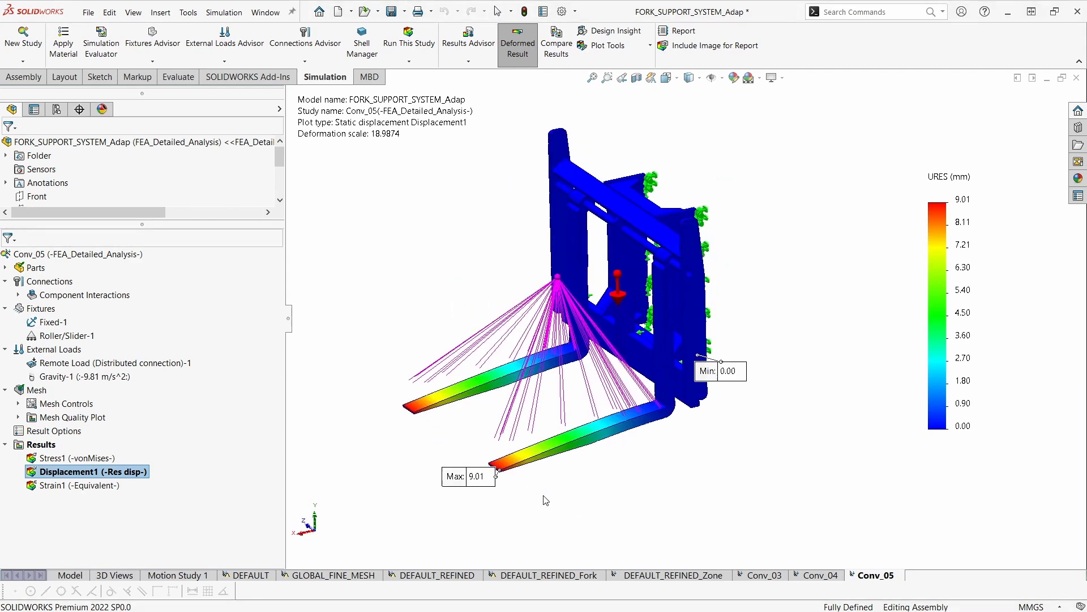
Move the maximum displacement callout clear of the fork tip and compare the deflection of both forks
middle_click_drag(490, 517, 499, 521)
middle_click_drag(443, 498, 441, 474)
middle_click_drag(419, 432, 422, 442)
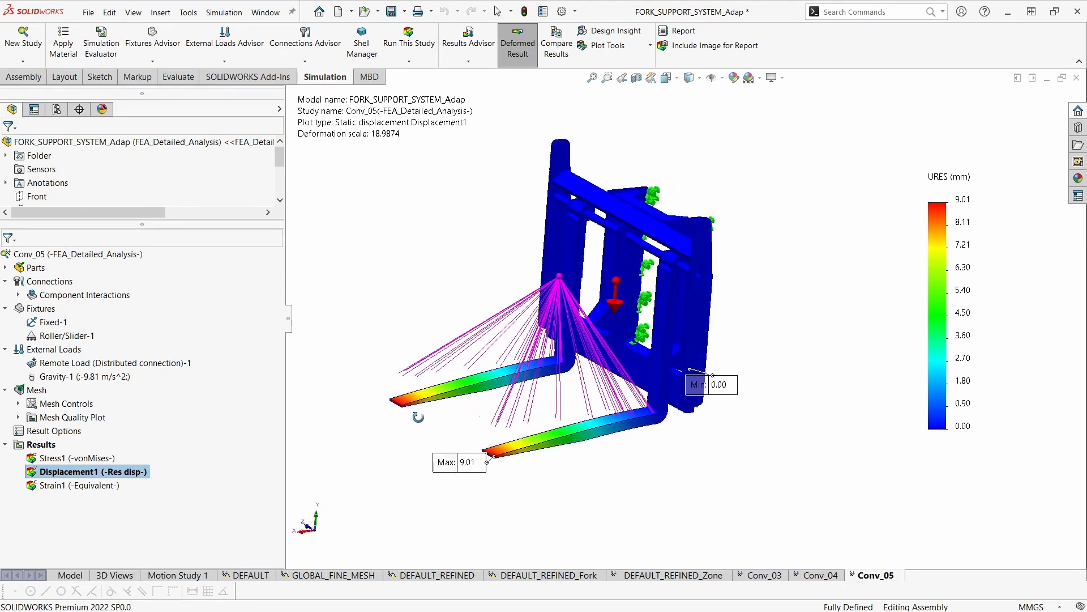
left_click_drag(445, 464, 423, 470)
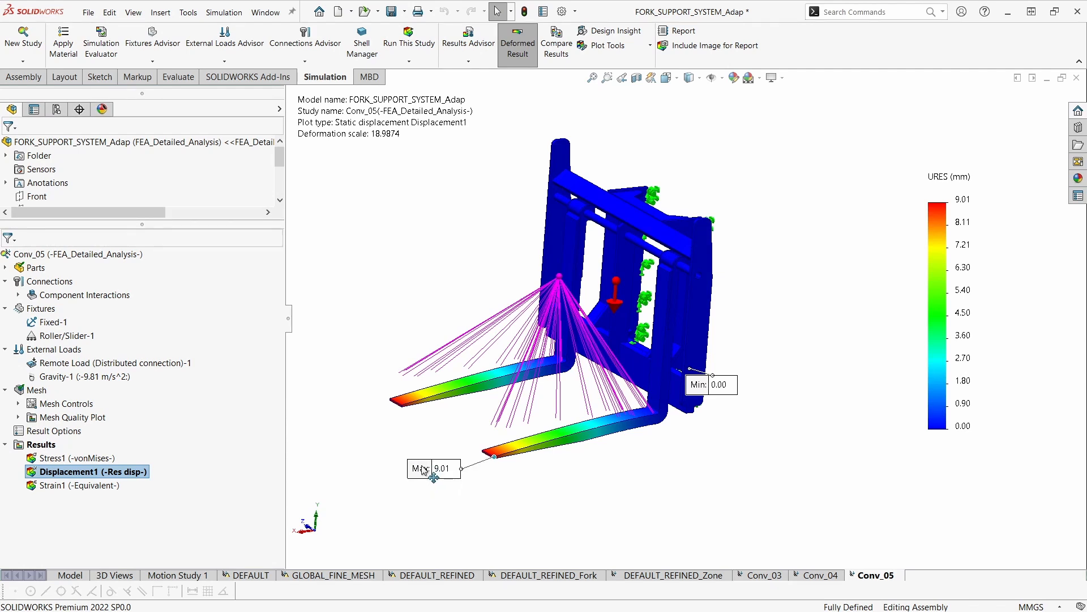
middle_click_drag(479, 532, 494, 469)
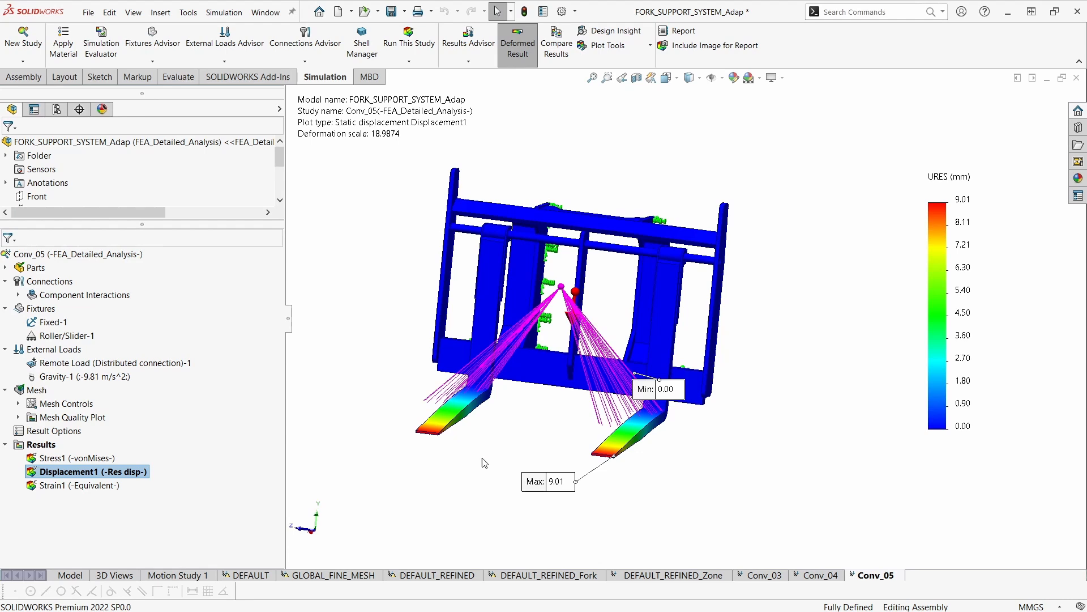
Set the displayed component of the Displacement1 plot to UZ: Z Displacement
right_click(128, 476)
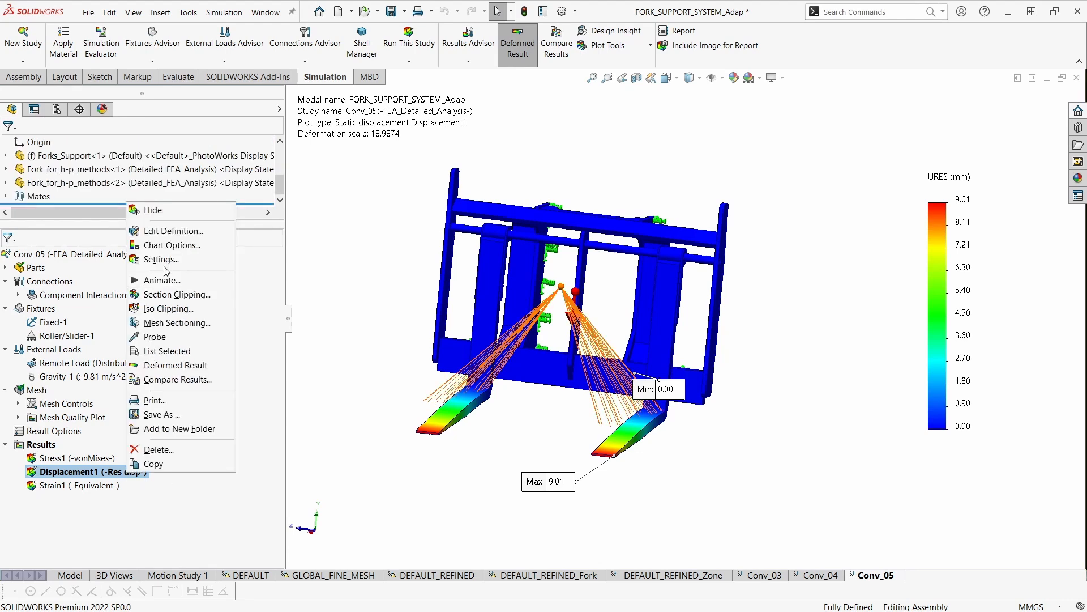
left_click(180, 239)
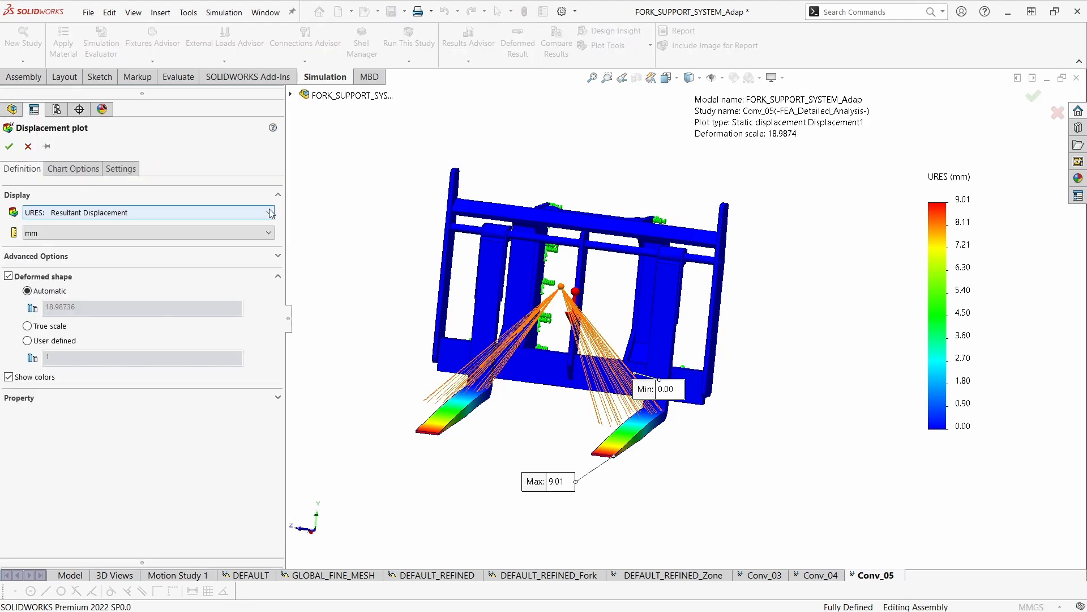
left_click(268, 212)
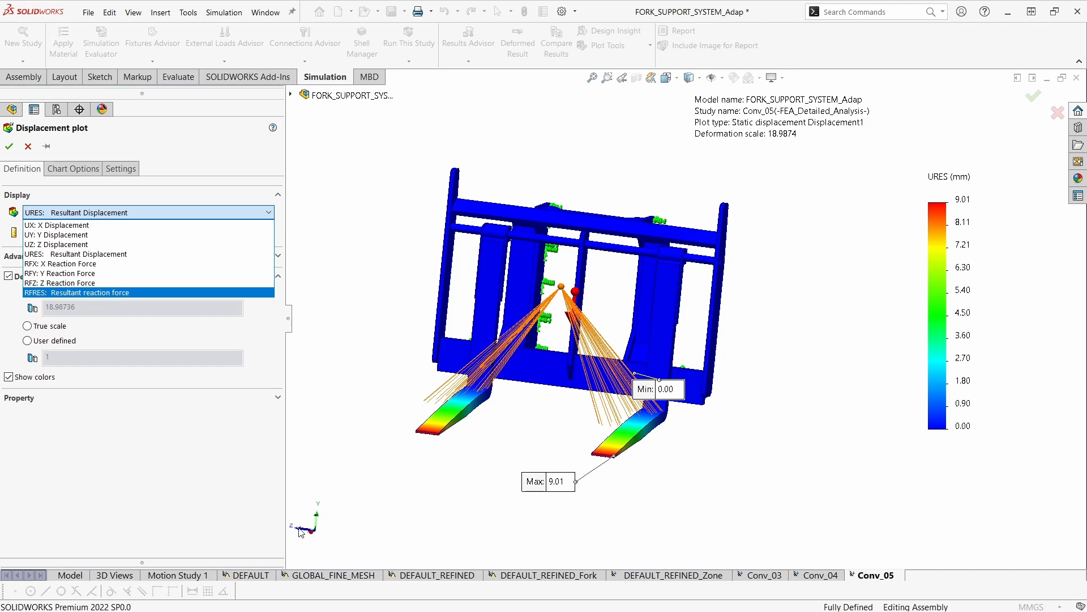
left_click(57, 244)
left_click(9, 146)
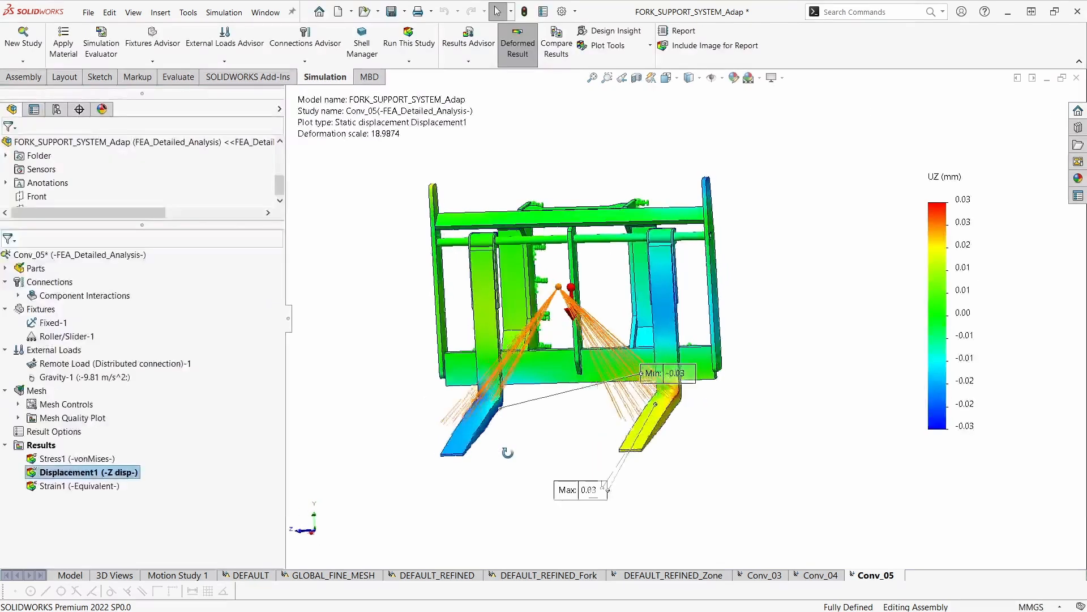
Reposition the Z displacement plot's extreme-value callouts near the fork tips, viewing the assembly from the front
scroll(525, 471, "up", 1)
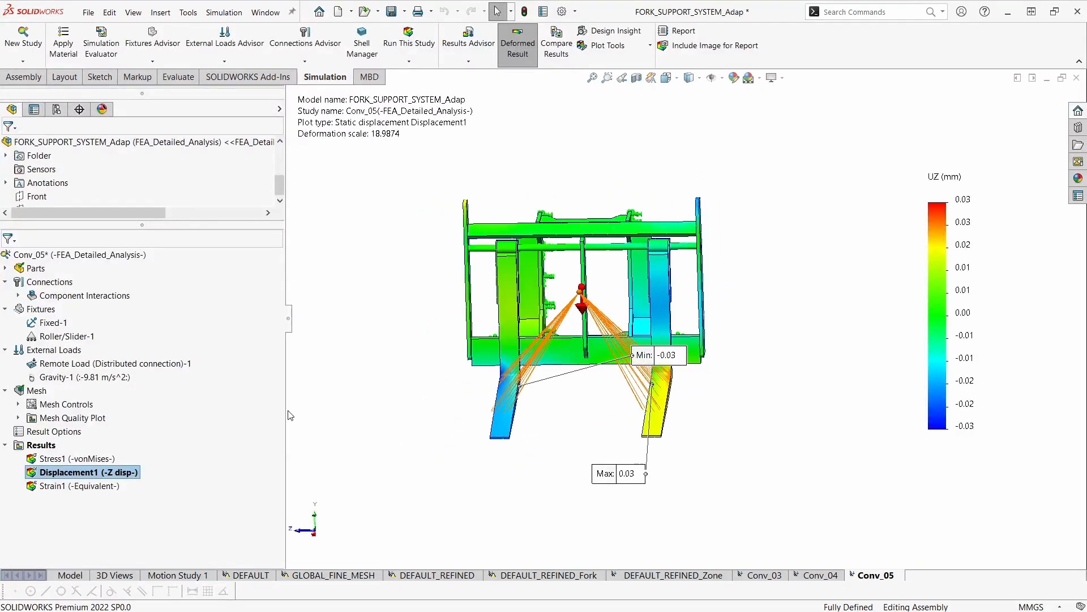
middle_click_drag(553, 444, 551, 448, "ctrl")
left_click_drag(618, 485, 690, 456)
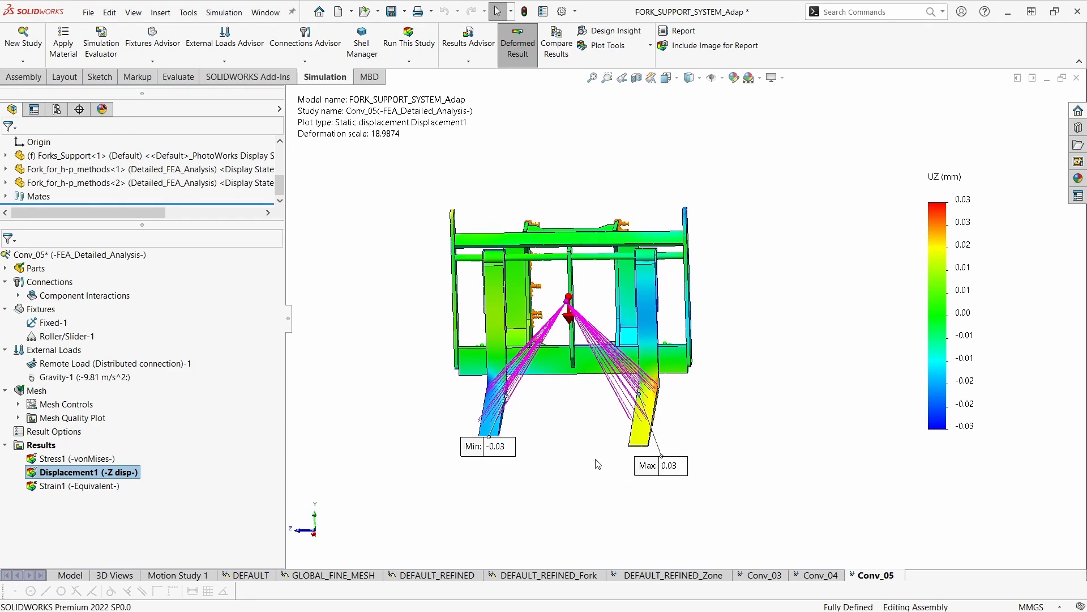
middle_click_drag(595, 459, 584, 469)
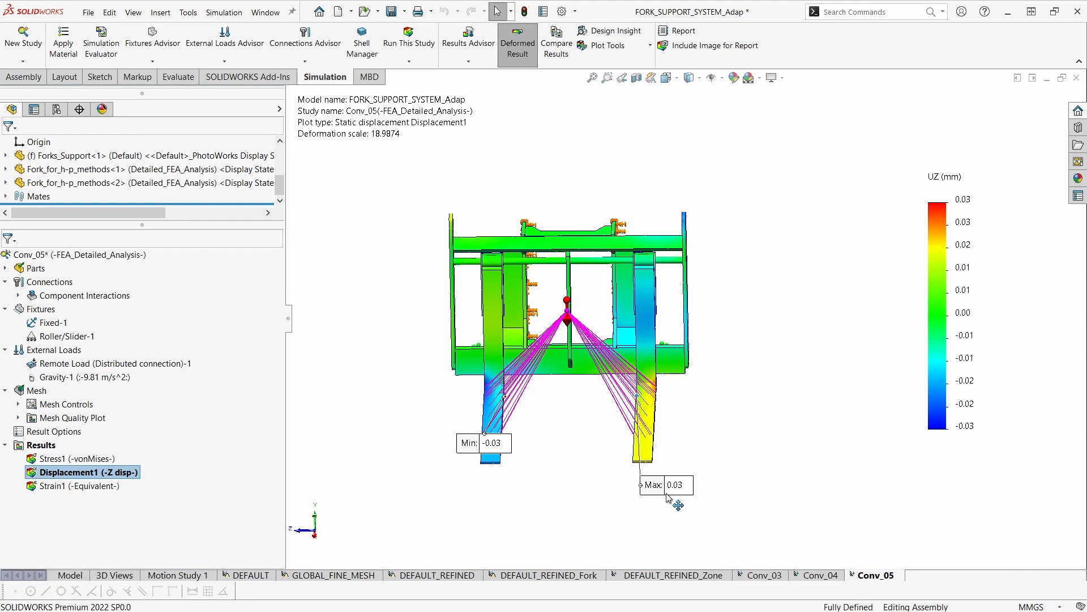
left_click_drag(668, 497, 641, 496)
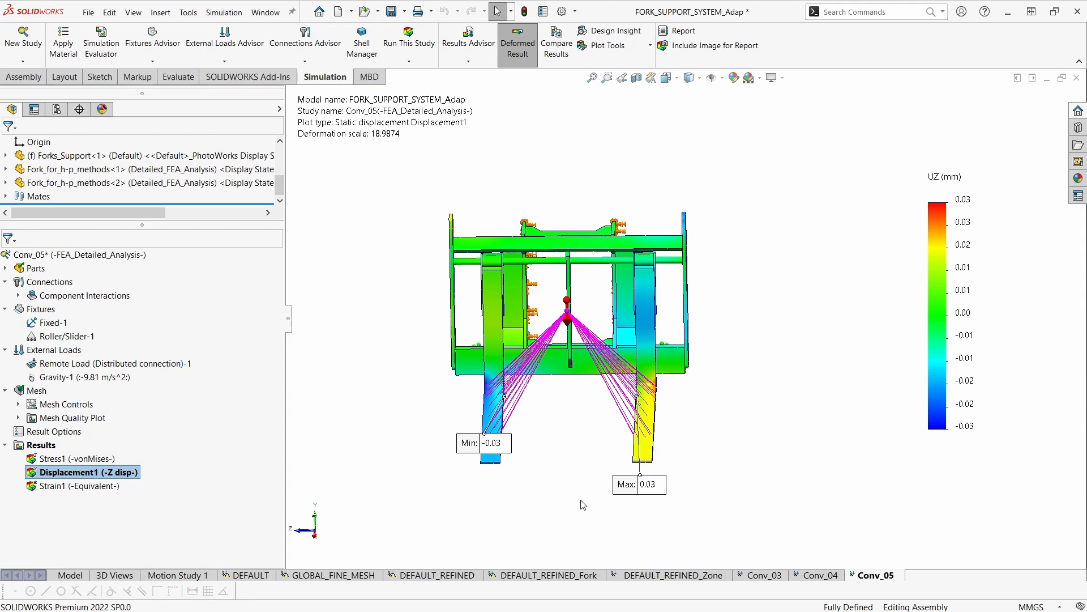
Examine the Z displacement of both forks and highlight the Roller/Slider-1 fixture on the assembly
middle_click_drag(549, 516, 516, 521)
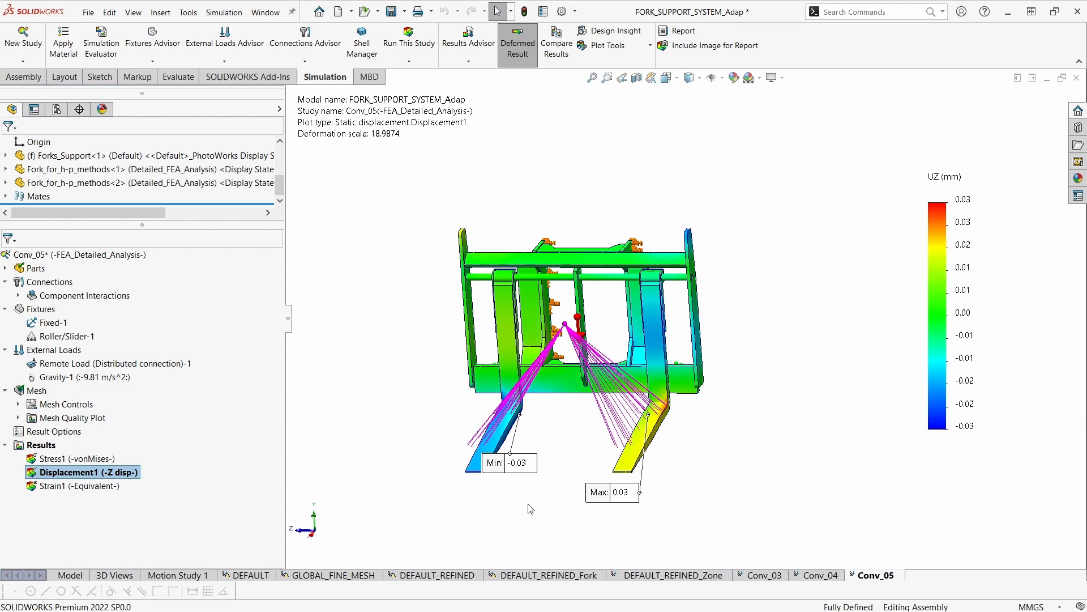
middle_click_drag(496, 512, 418, 493)
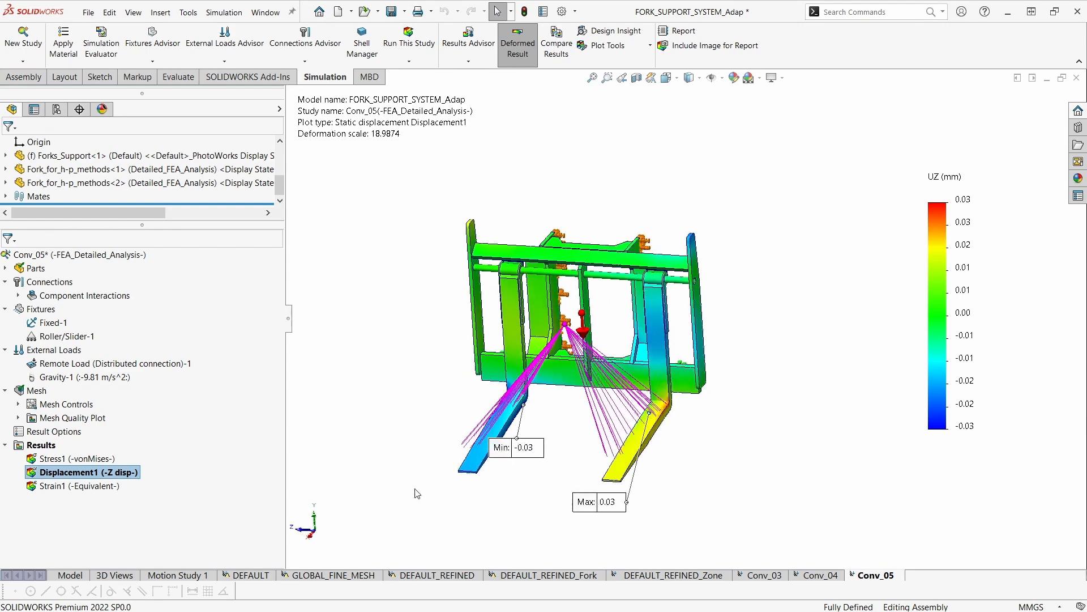
left_click(87, 333)
left_click(356, 429)
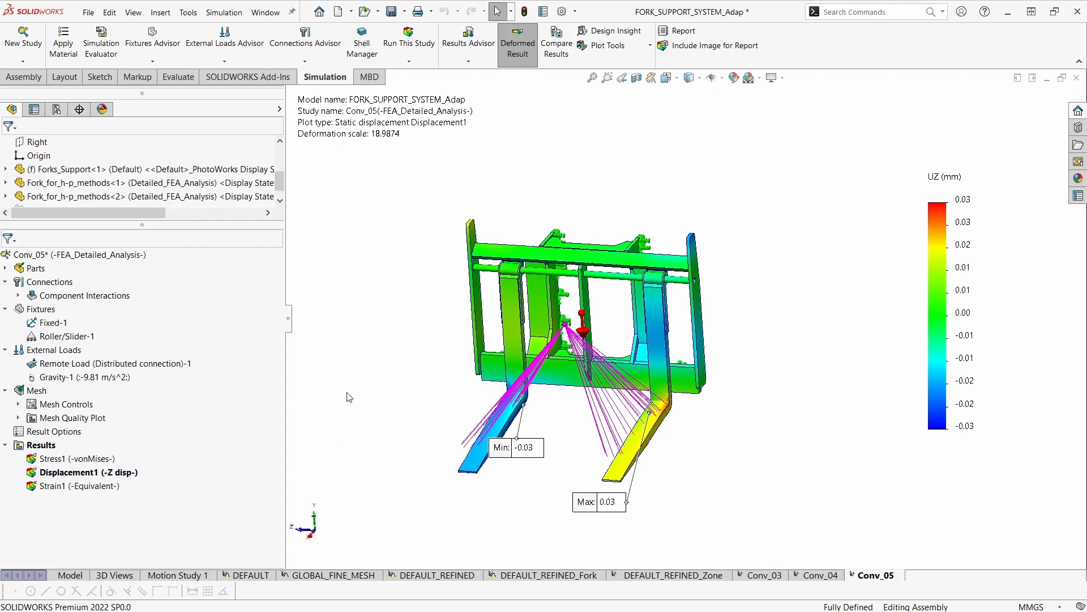
Switch back to the Fork_for_h-p_methods part and inspect the distributed remote load on the fork blade
left_click(266, 13)
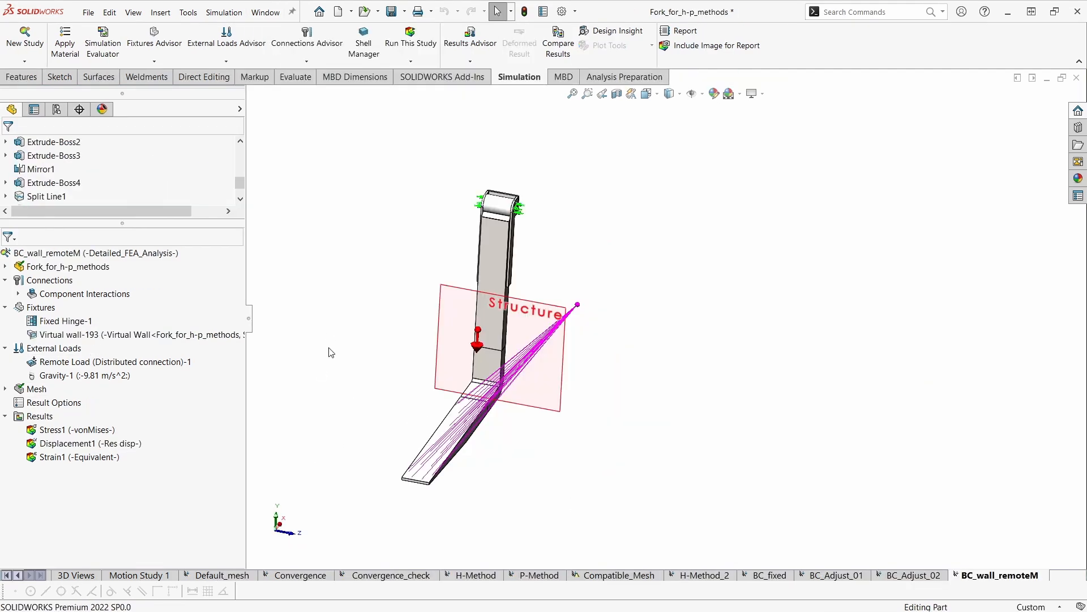
scroll(331, 354, "down", 2)
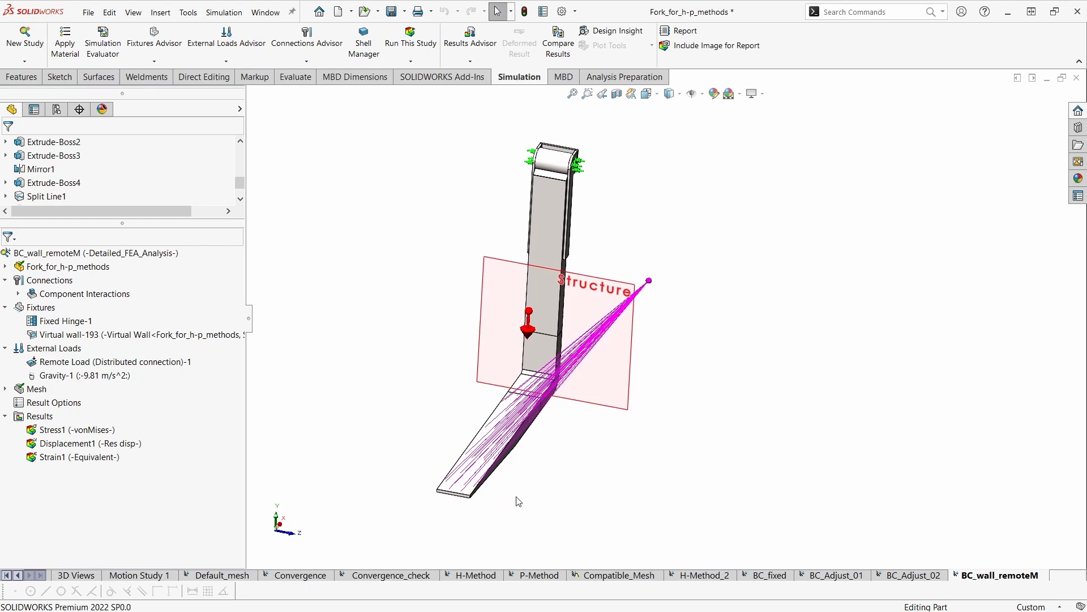
scroll(502, 490, "down", 3)
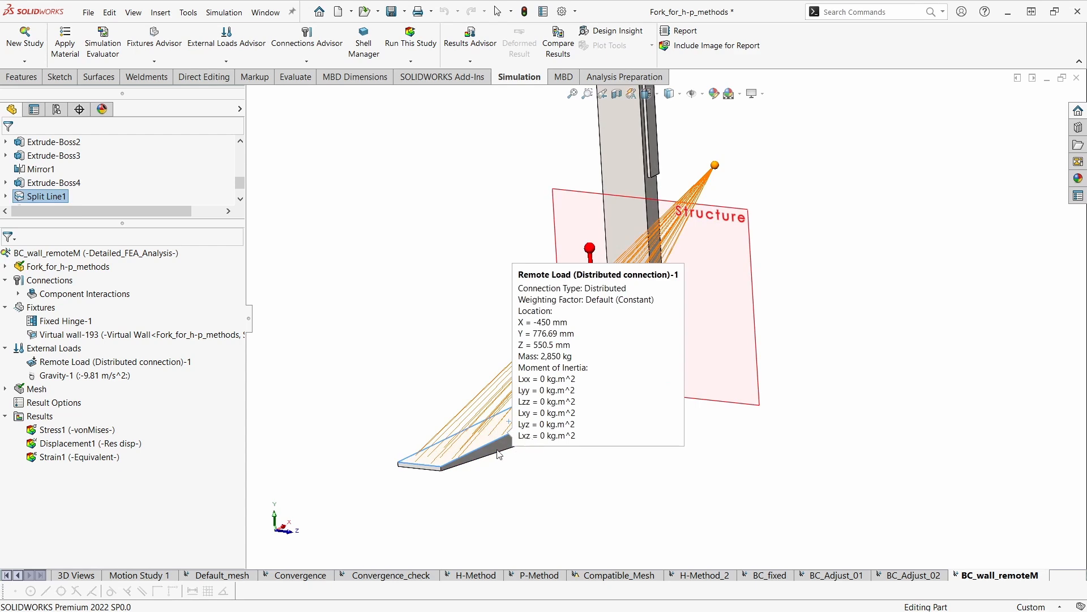
Apply a Roller/Slider fixture to the side face of the fork's lower blade
right_click(39, 307)
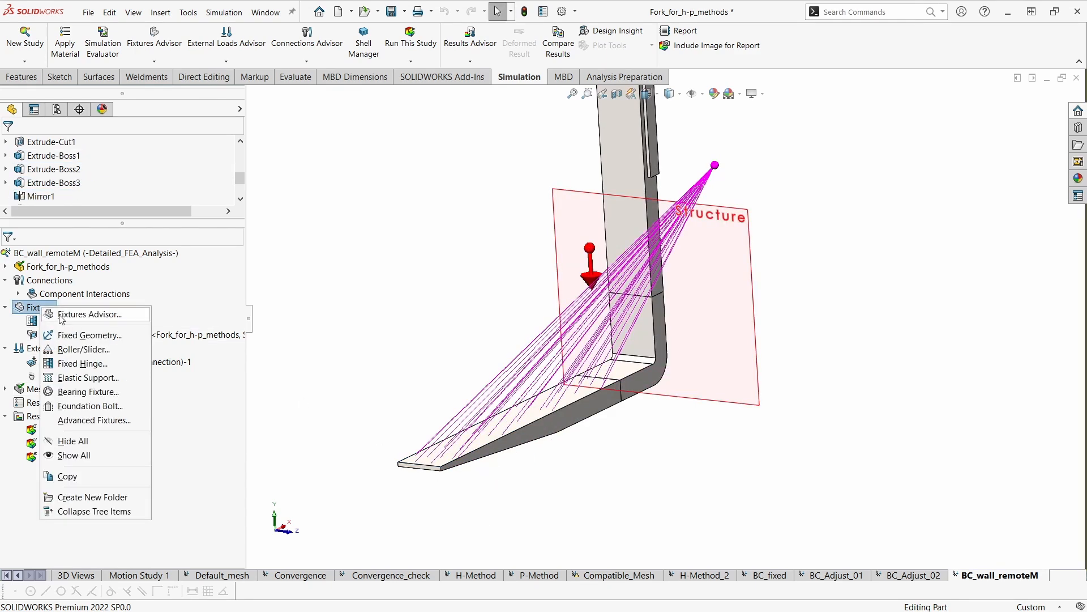
left_click(76, 349)
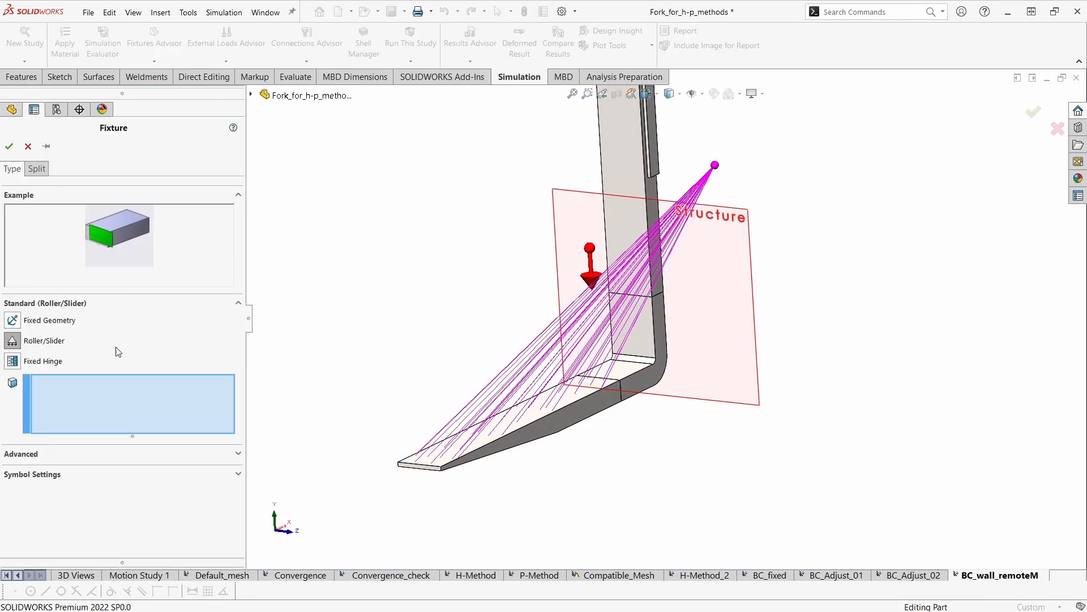
left_click(584, 408)
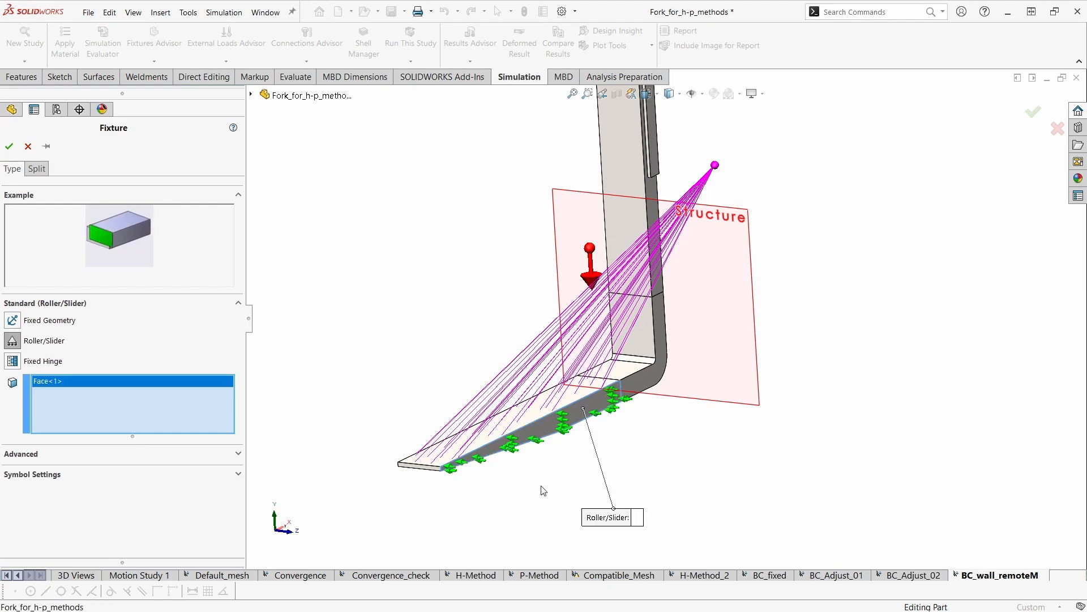
scroll(540, 488, "up", 2)
middle_click_drag(523, 479, 567, 481)
left_click(14, 149)
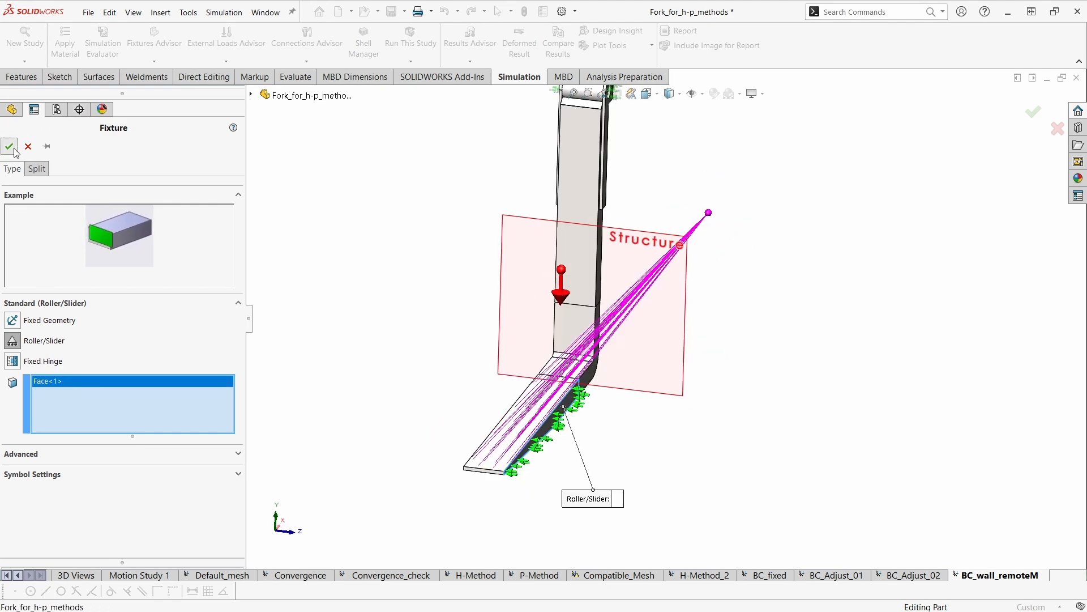
Inspect the Roller/Slider fixture on the lower blade's side face together with the remote load and the virtual wall plane
scroll(360, 353, "up", 2)
middle_click_drag(400, 313, 437, 321, "ctrl")
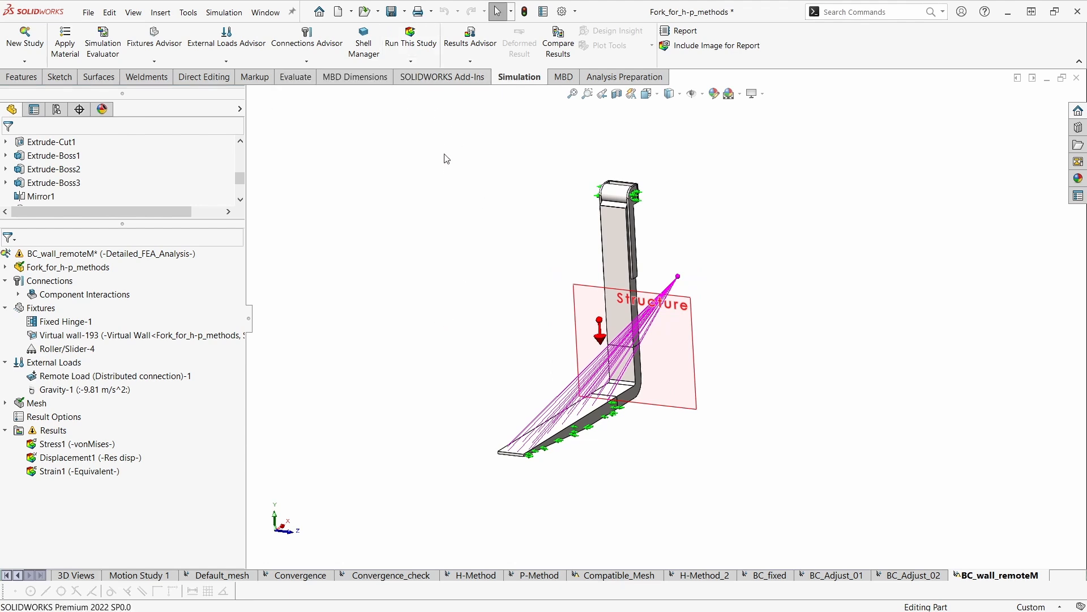
middle_click_drag(421, 353, 451, 367)
scroll(614, 441, "down", 3)
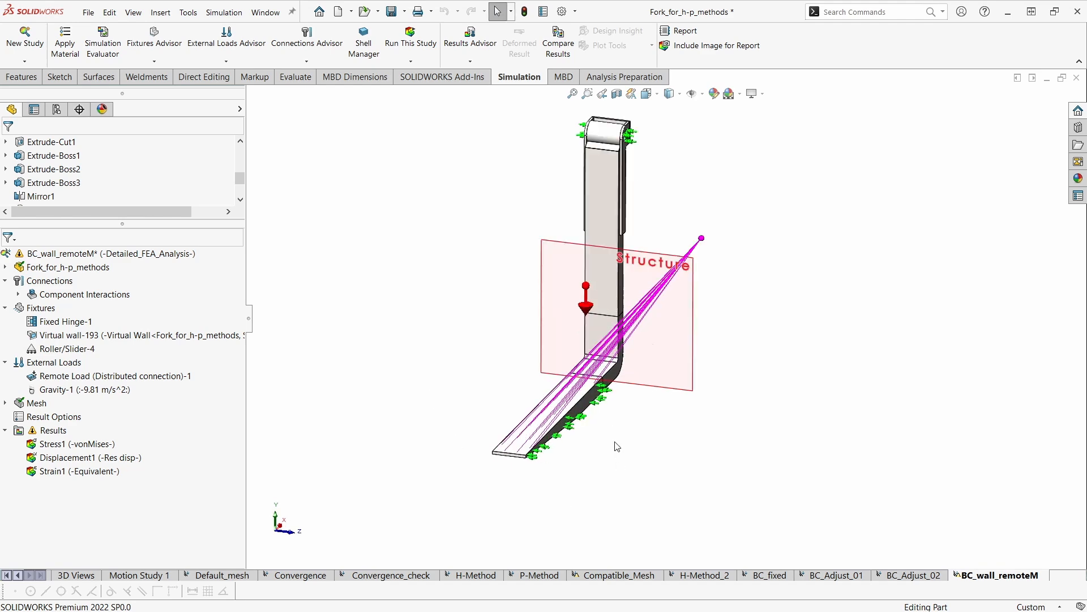
middle_click_drag(607, 426, 594, 418)
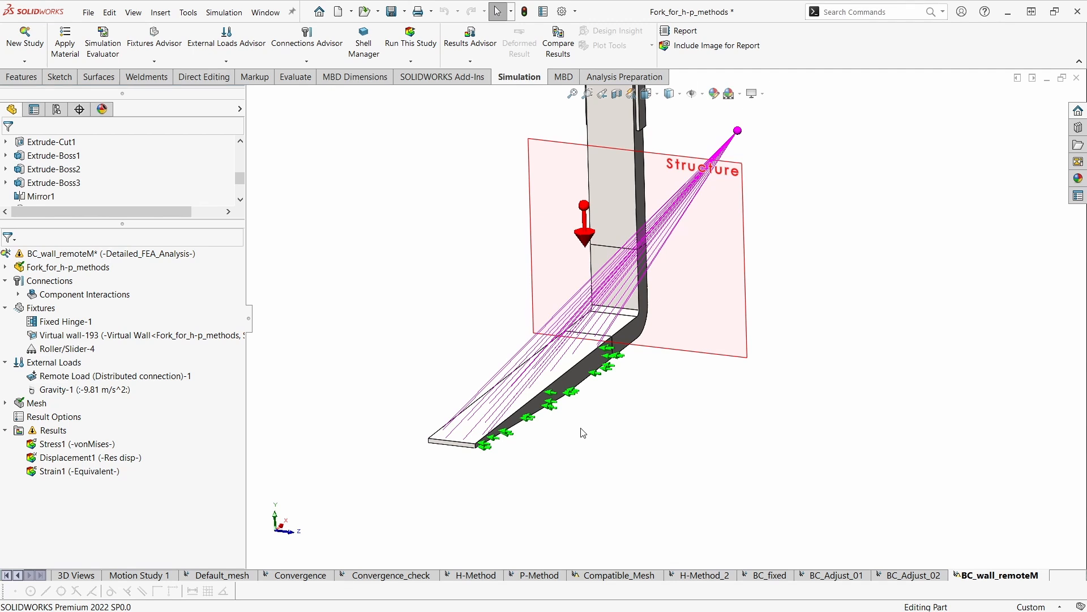
scroll(581, 429, "up", 2)
middle_click_drag(656, 399, 600, 425, "ctrl")
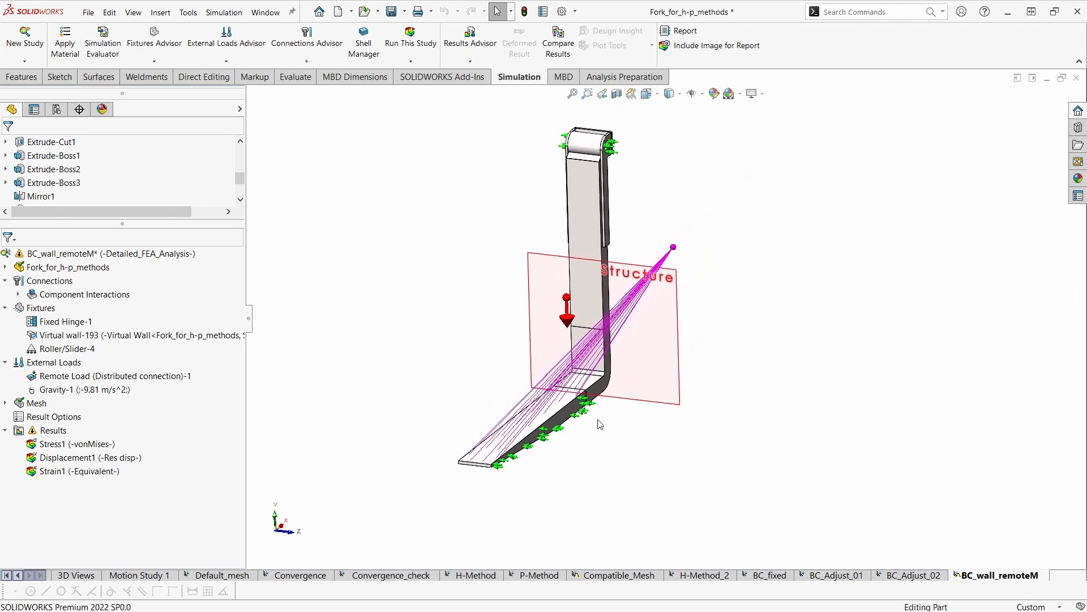
scroll(600, 425, "down", 3)
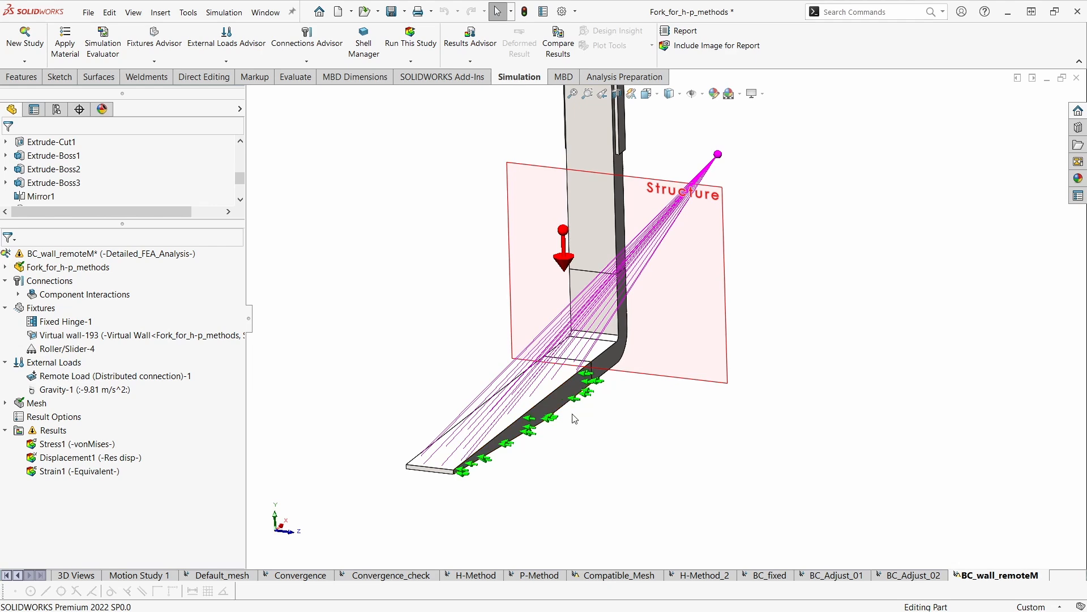
scroll(572, 397, "up", 3)
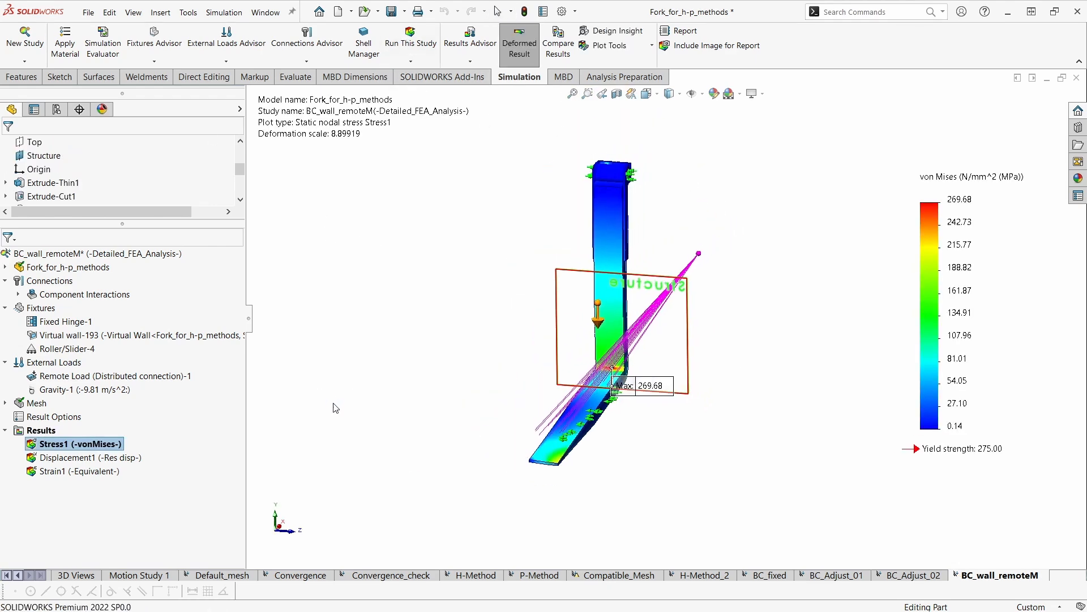
Examine the von Mises stress plot around the fork's bend and lower blade
middle_click_drag(354, 415, 369, 381)
middle_click_drag(592, 468, 463, 469)
scroll(503, 480, "up", 1)
scroll(537, 461, "down", 2)
Animate the Stress1 plot, close the animation, and inspect the blade's deformed shape from the front
right_click(98, 444)
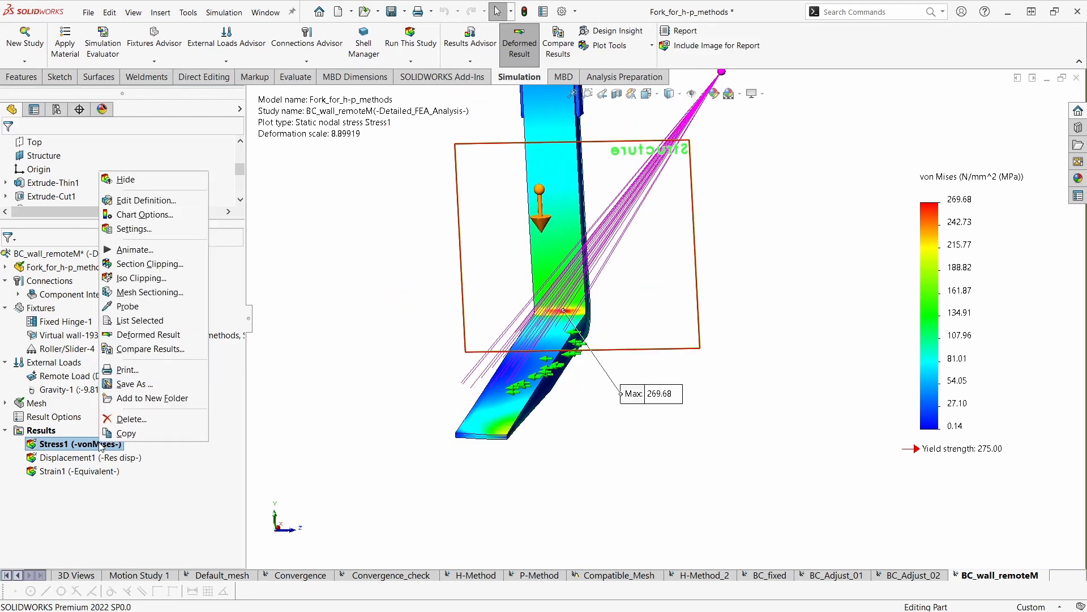
left_click(145, 263)
mouse_move(492, 400)
middle_mouse_down()
mouse_move(491, 420)
mouse_move(468, 430)
mouse_move(512, 403)
middle_mouse_up()
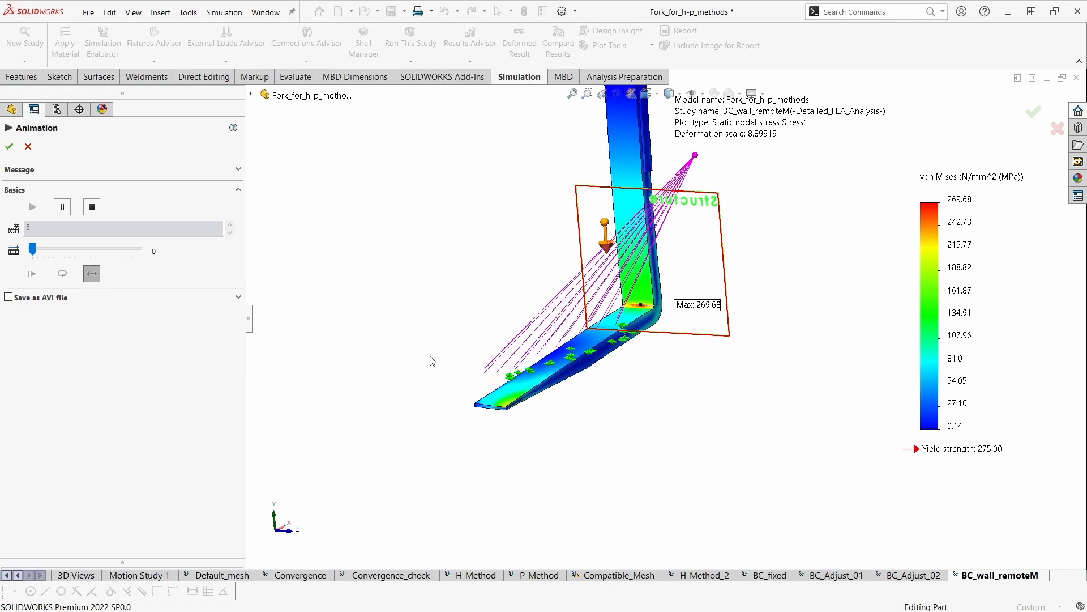
left_click(28, 147)
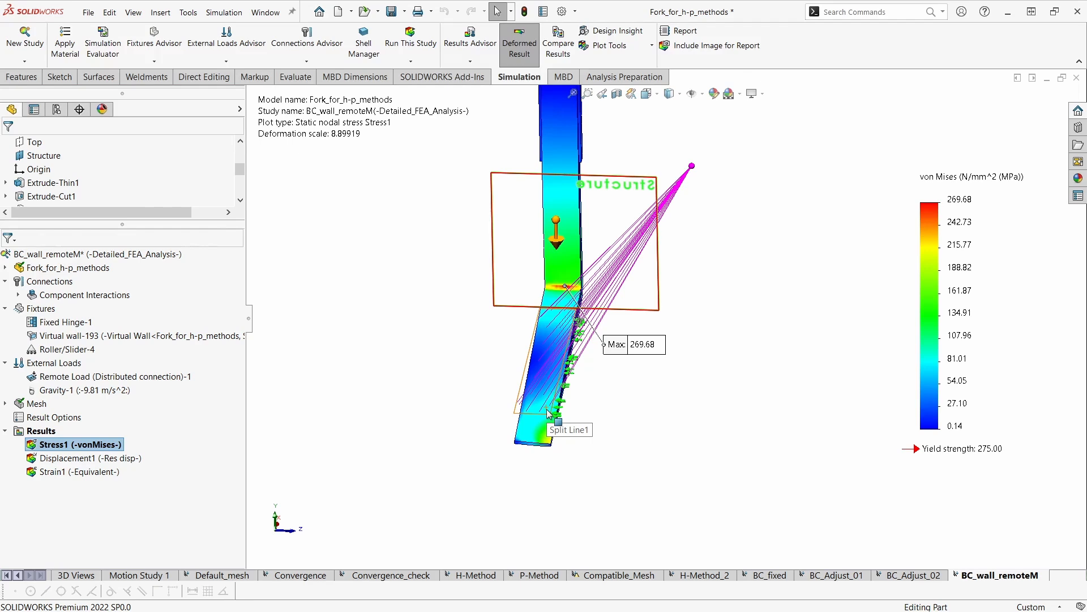
middle_click_drag(545, 462, 550, 425)
scroll(550, 425, "down", 3)
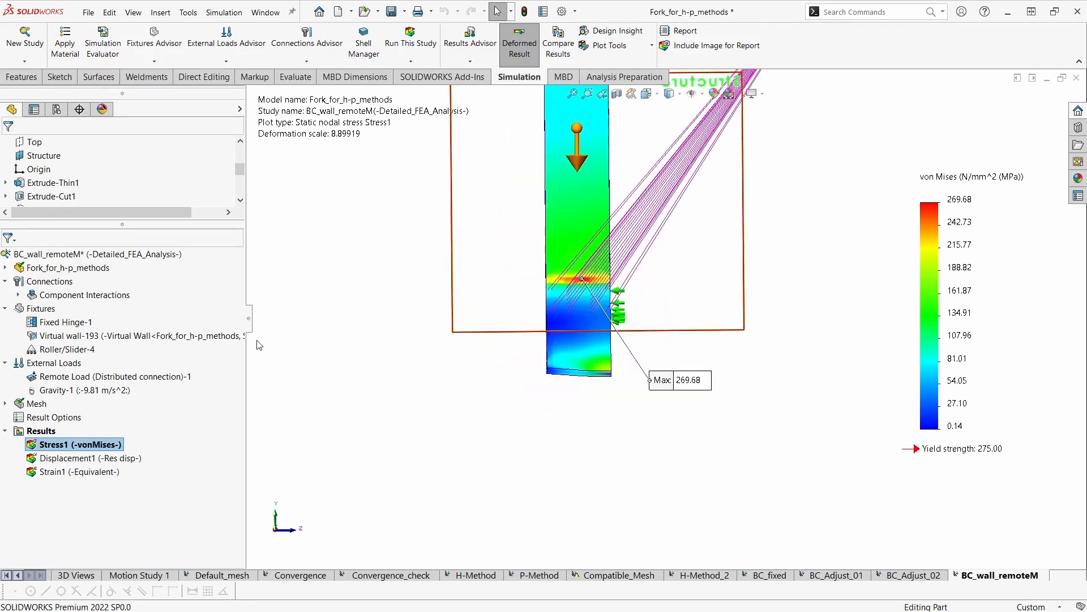
Display the Displacement1 plot and reposition its maximum-value callout just below the fork tip
double_click(91, 457)
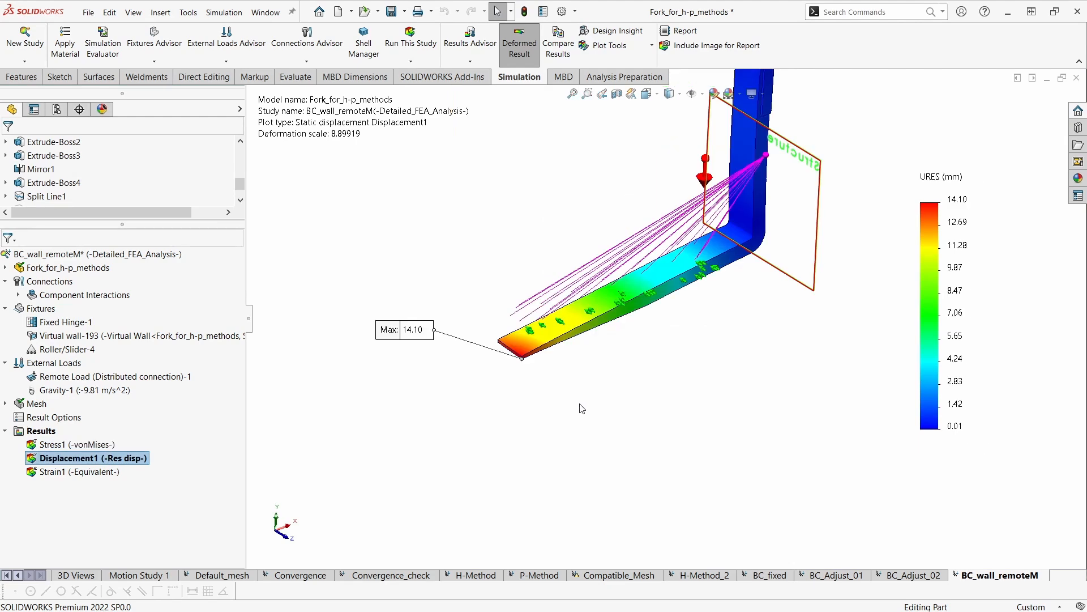
middle_click_drag(587, 417, 587, 431)
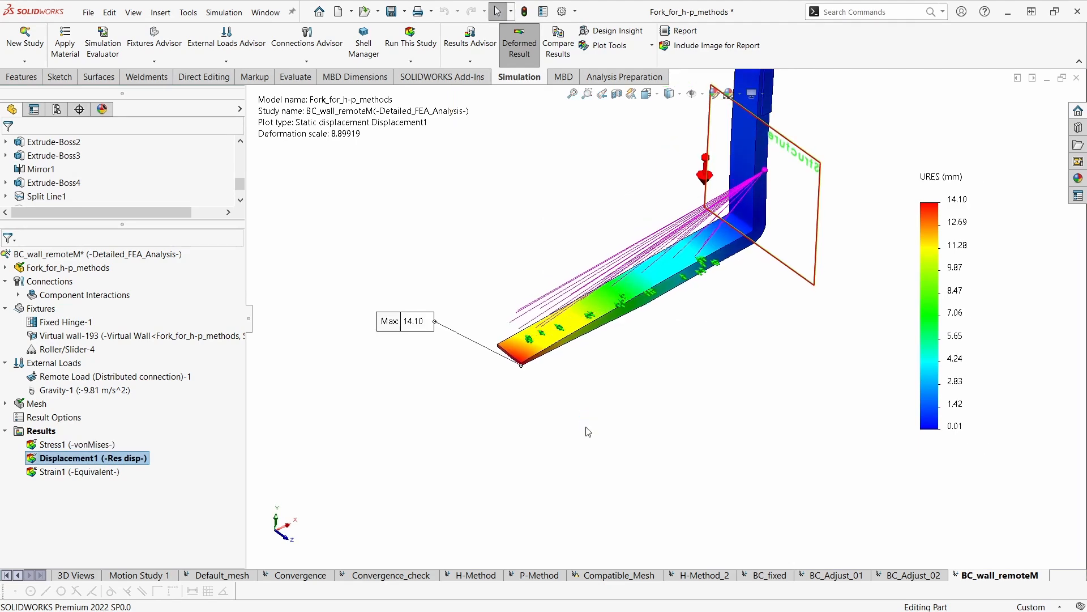
middle_click_drag(589, 389, 588, 412)
middle_click_drag(530, 353, 507, 473)
mouse_move(392, 430)
left_mouse_down()
mouse_move(397, 439)
mouse_move(436, 359)
mouse_move(406, 388)
left_mouse_up()
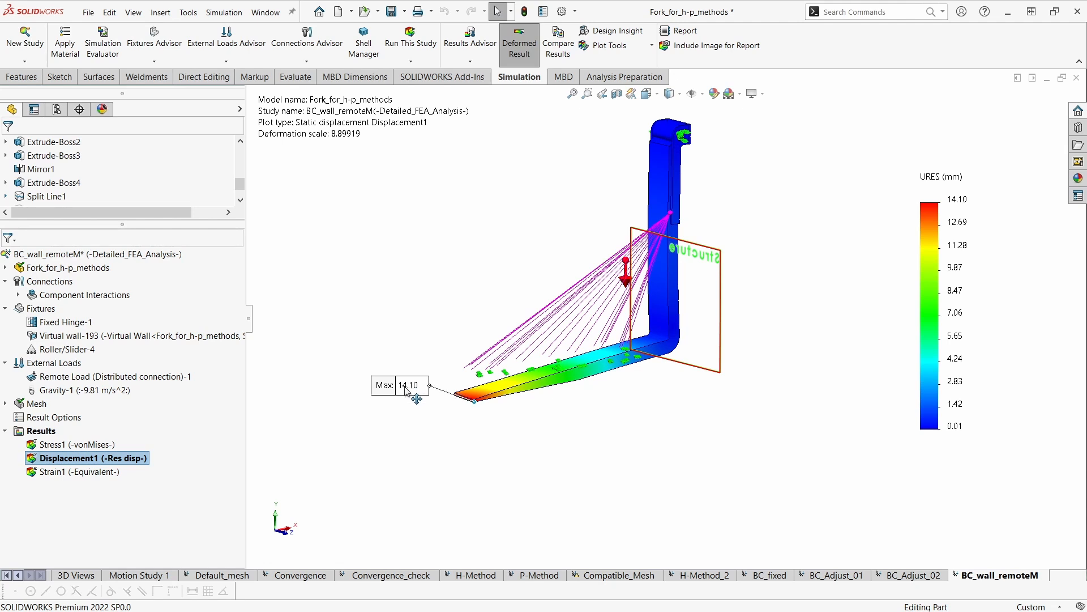
middle_click_drag(412, 443, 397, 478, "ctrl")
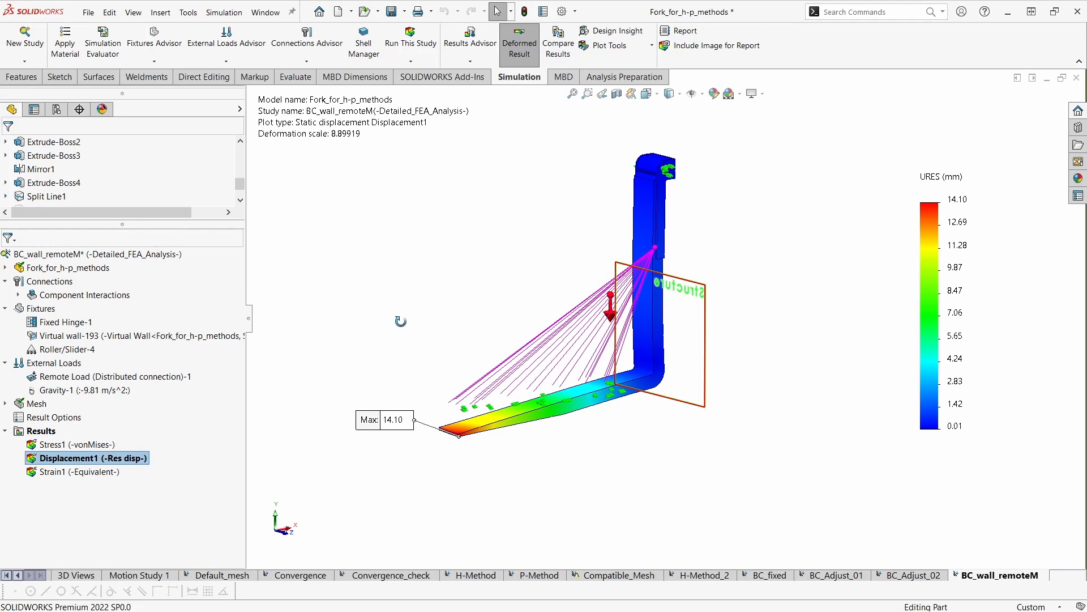
middle_click_drag(397, 319, 411, 333)
left_click_drag(374, 422, 385, 442)
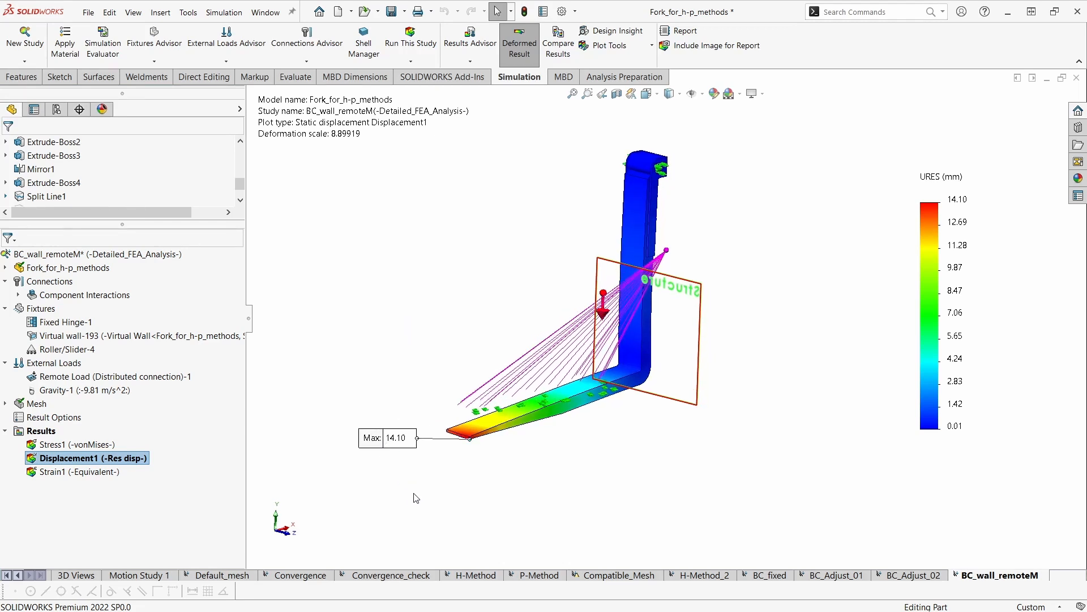
left_click_drag(372, 438, 474, 474)
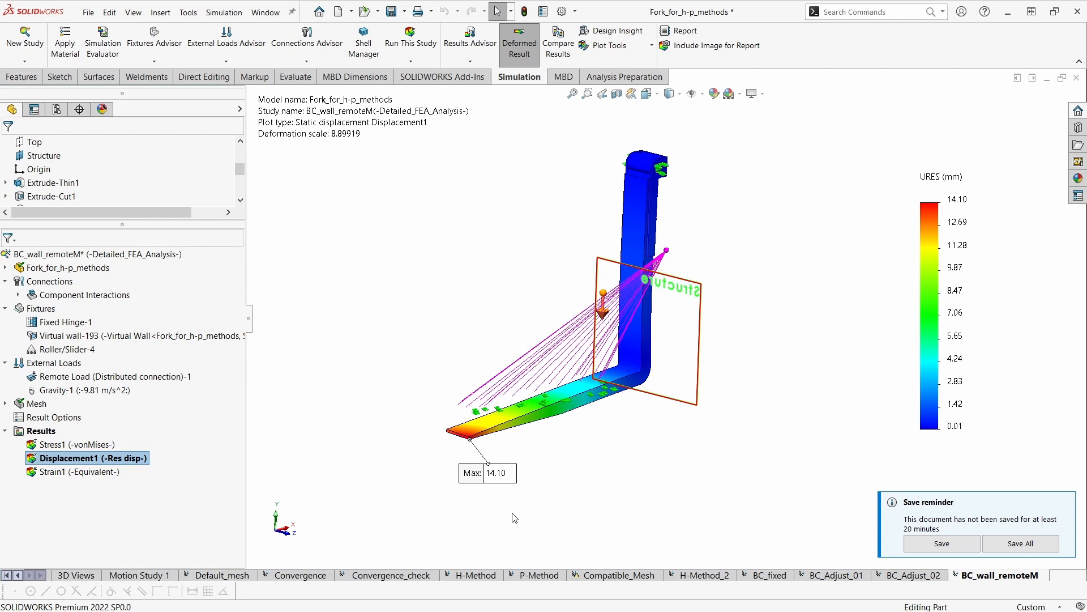
middle_click_drag(593, 502, 547, 522, "ctrl")
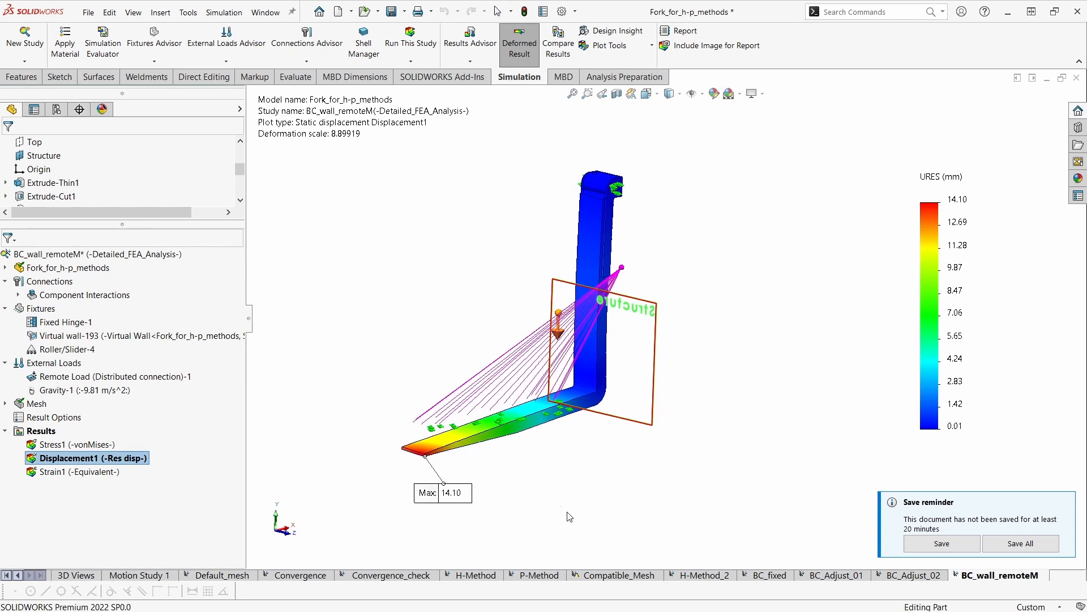
Highlight the Fixed Hinge-1 fixture and inspect the support at the fork's upper hook and the back of its shank
middle_click_drag(541, 488, 591, 510)
middle_click_drag(626, 167, 620, 218)
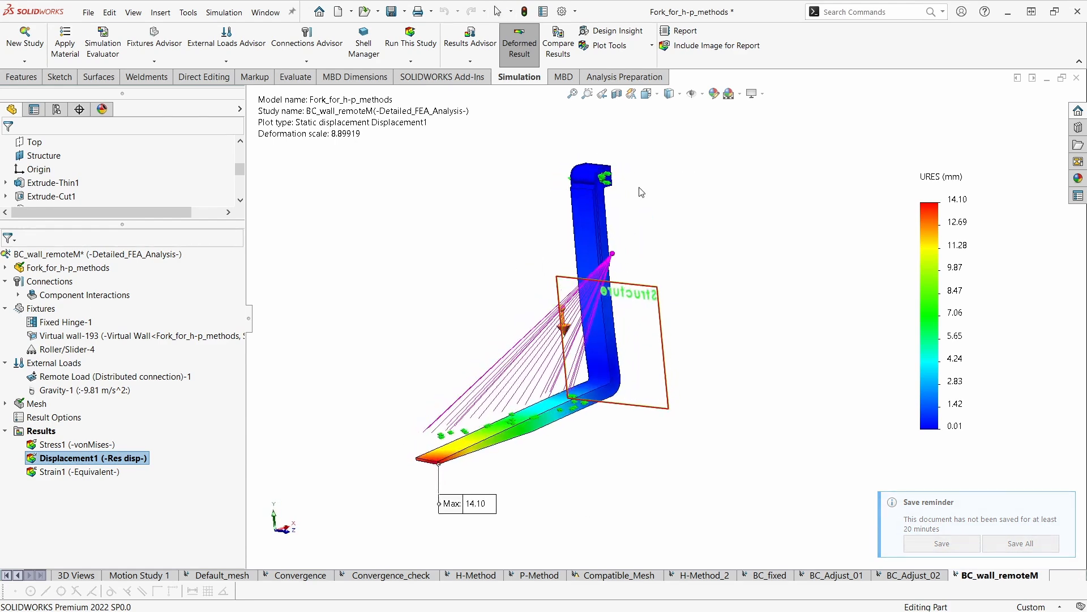
left_click(73, 323)
middle_click_drag(418, 172, 484, 172)
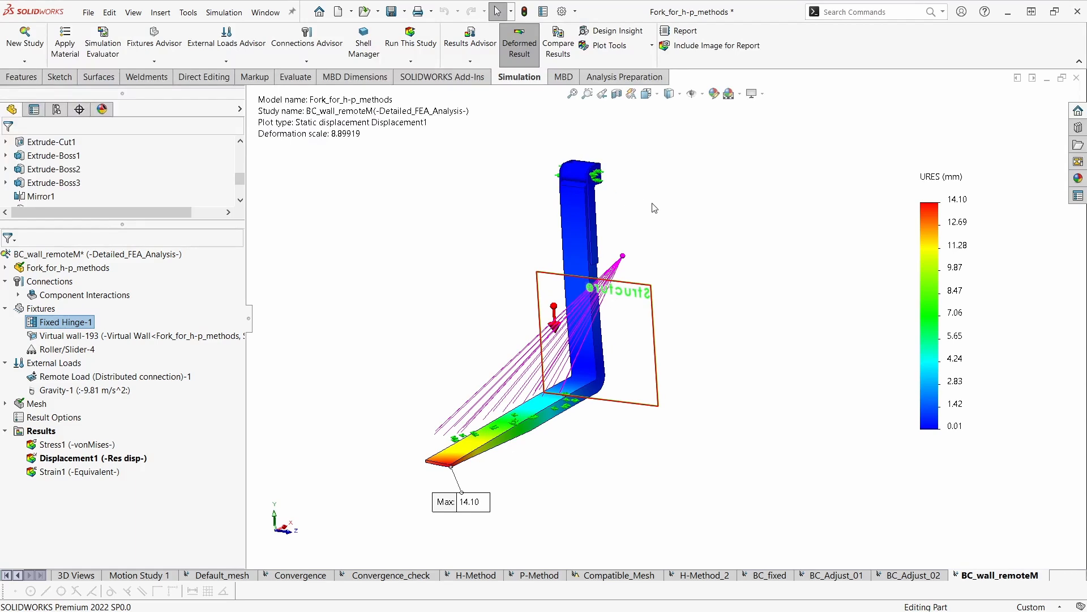
middle_click_drag(654, 208, 657, 222)
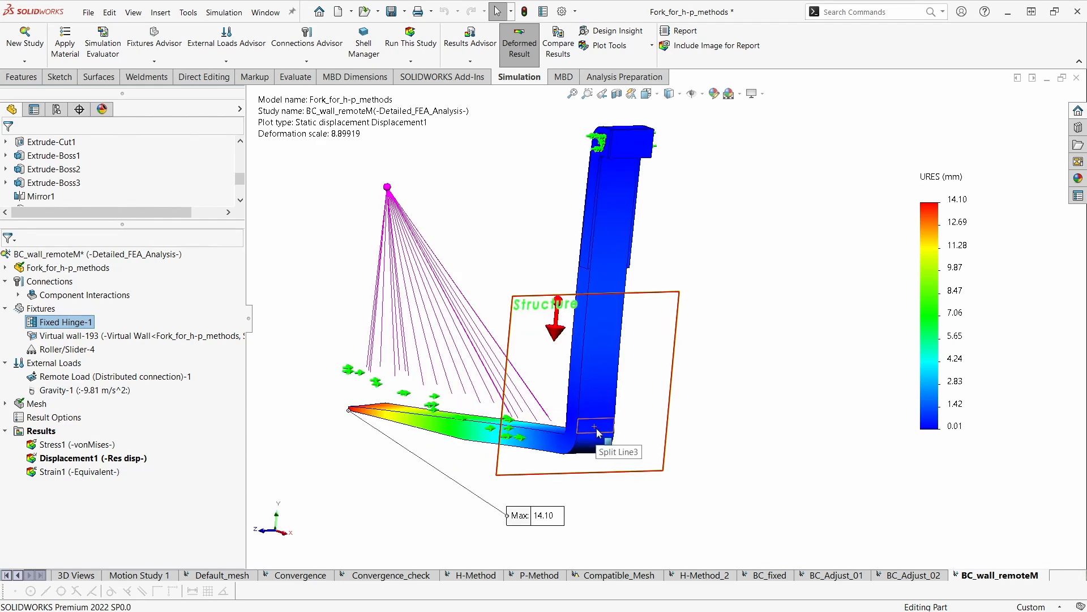
mouse_move(597, 429)
middle_mouse_down()
mouse_move(604, 453)
mouse_move(611, 434)
middle_mouse_up()
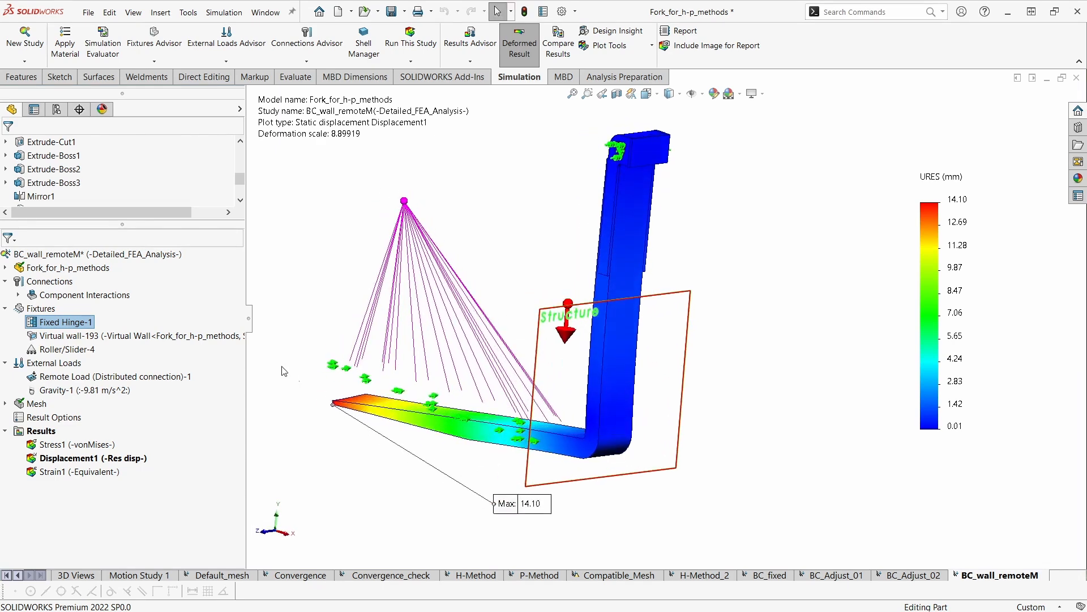
Highlight the virtual wall fixture and examine the contact area behind the fork's shank against the Structure plane
left_click(149, 337)
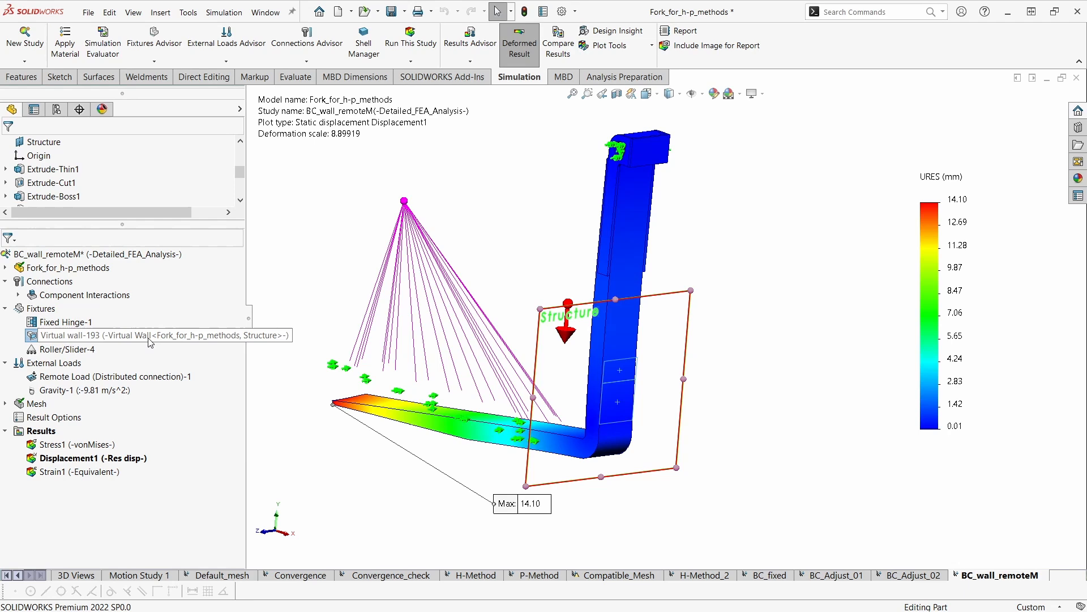
middle_click_drag(439, 491, 465, 504)
middle_click_drag(539, 463, 551, 493)
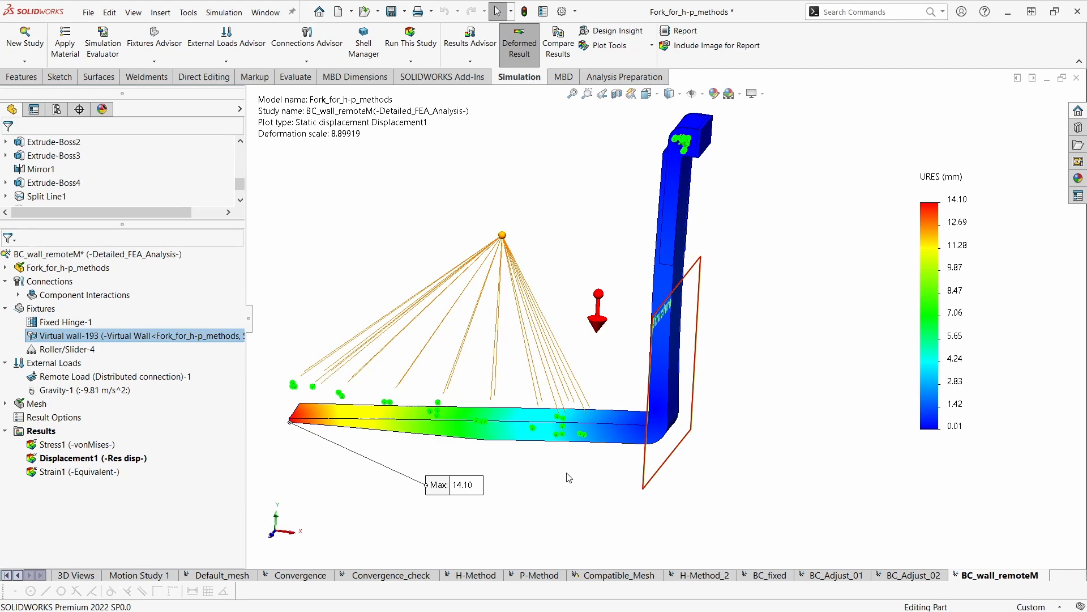
middle_click_drag(519, 471, 521, 495)
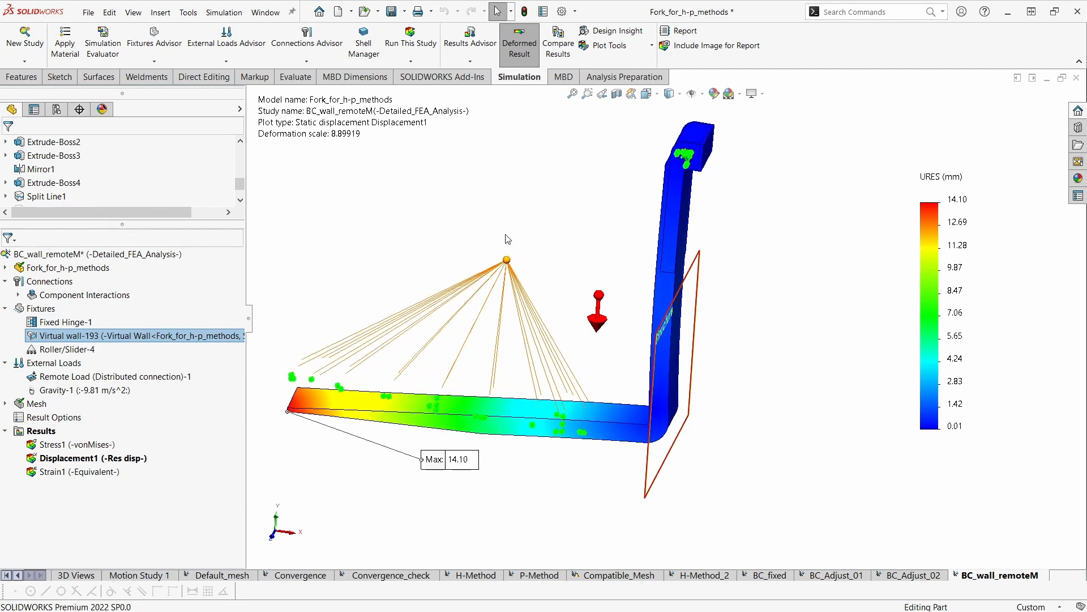
middle_click_drag(508, 239, 510, 236)
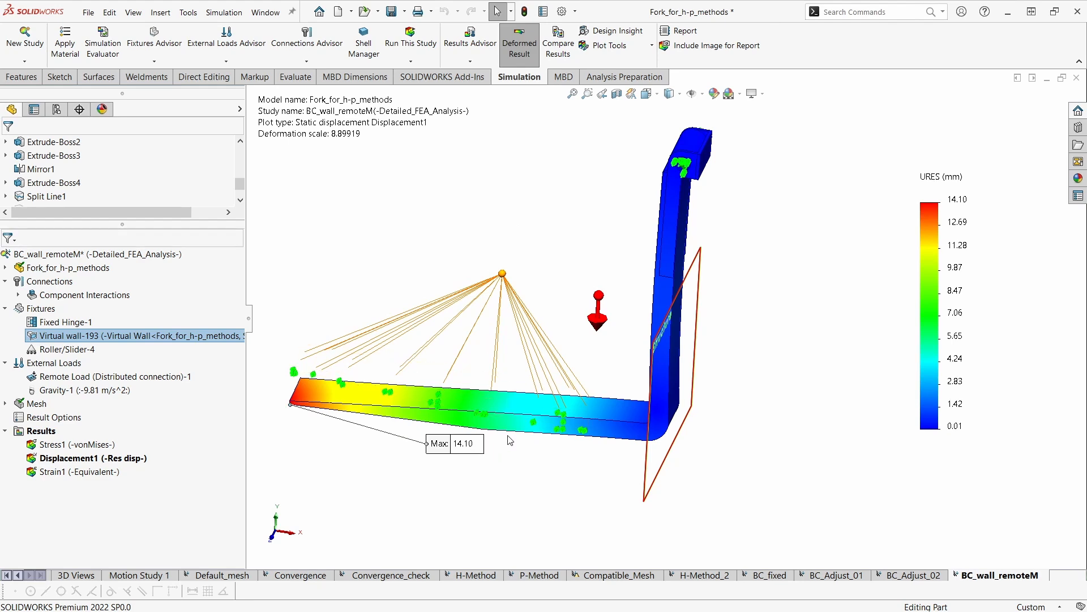
middle_click_drag(515, 494, 501, 504)
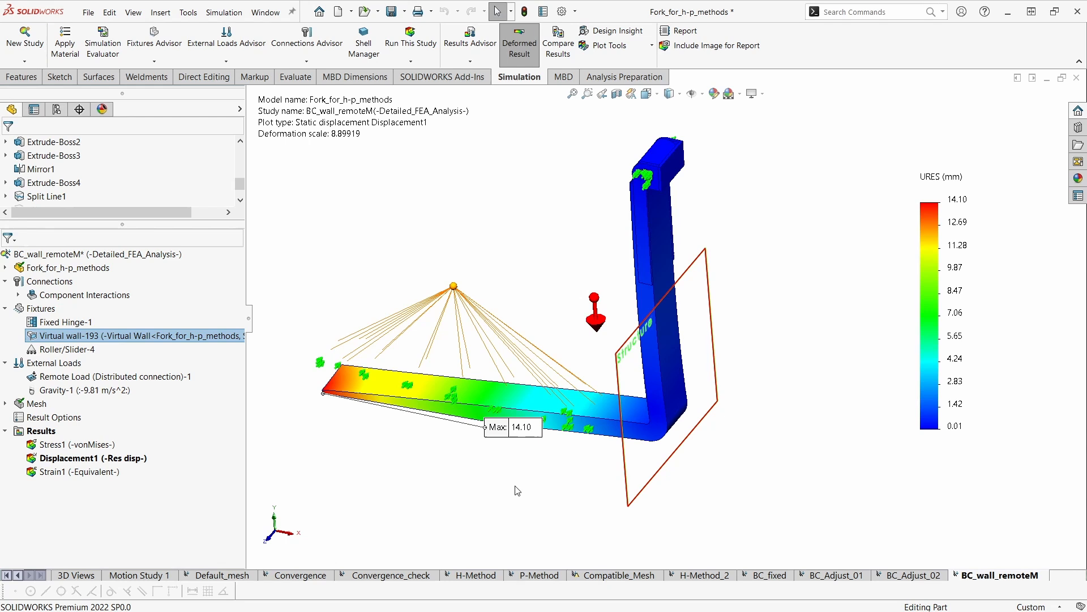
middle_click_drag(516, 487, 513, 490)
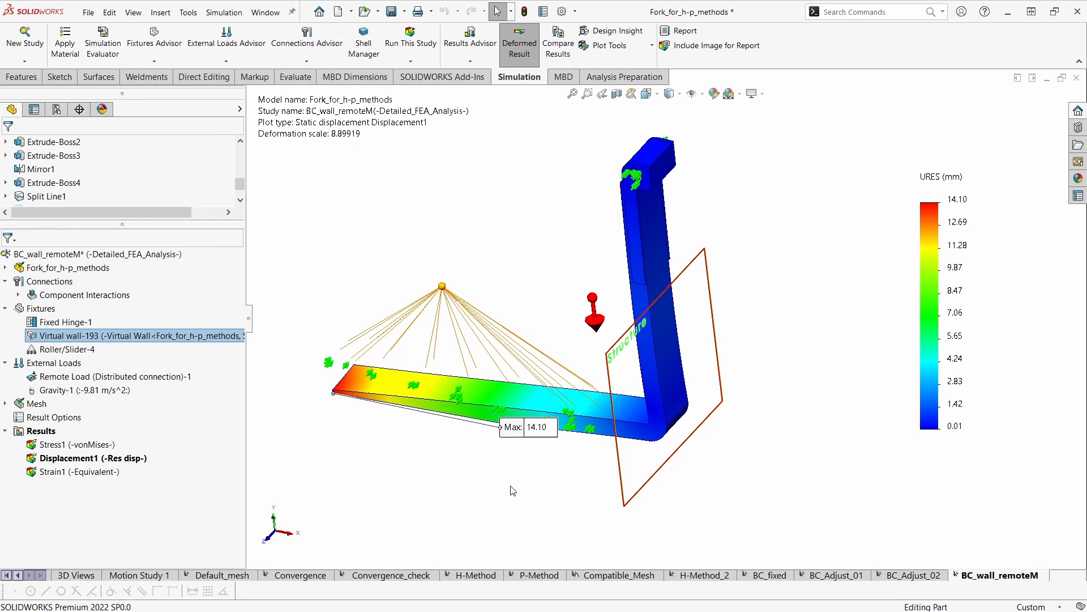
middle_click_drag(510, 535, 504, 511)
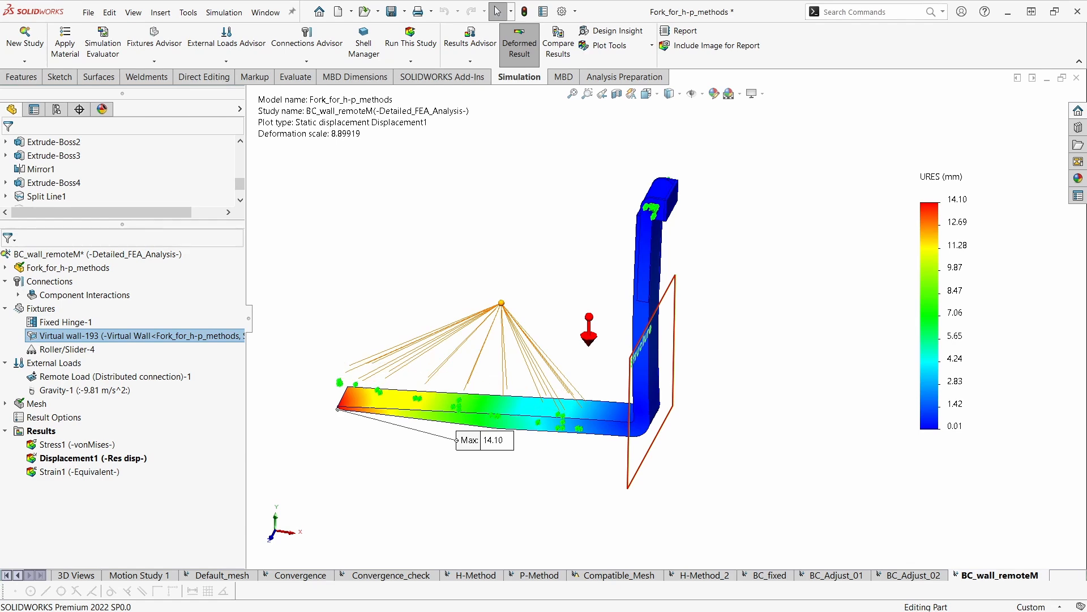
Examine the resultant displacement along the whole fork from front and side, from the hinged hook to the blade tip
middle_click_drag(327, 283, 398, 363)
scroll(398, 363, "down", 2)
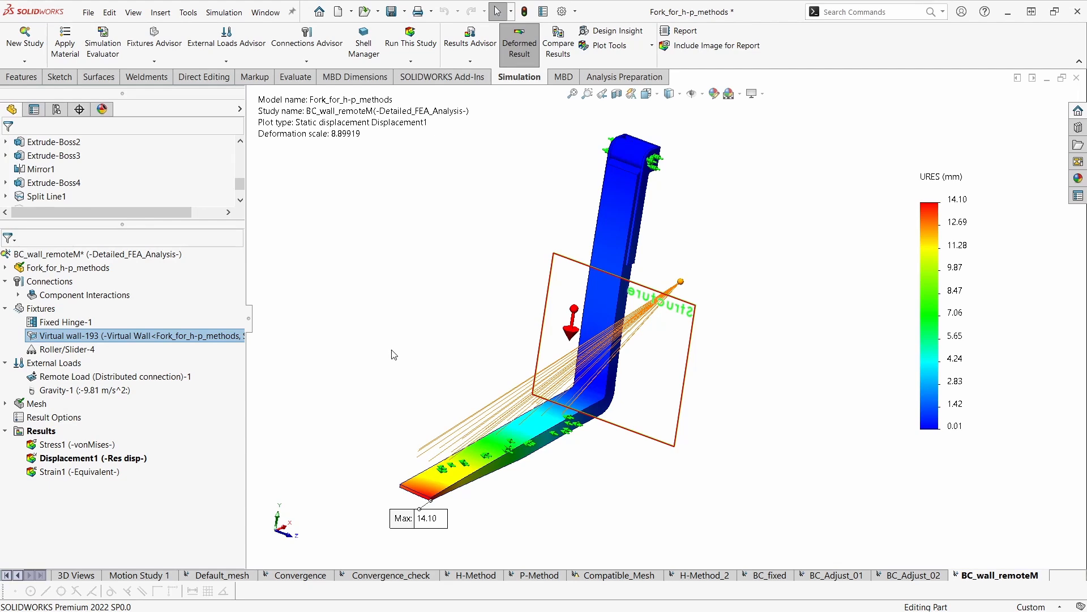
middle_click_drag(394, 355, 395, 370)
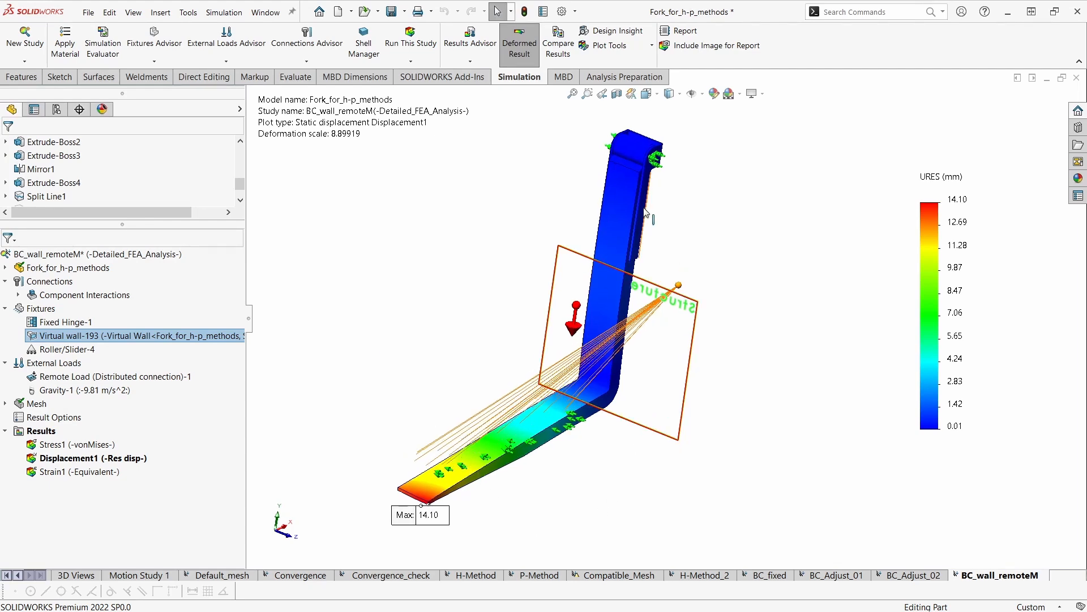
middle_click_drag(727, 206, 710, 239)
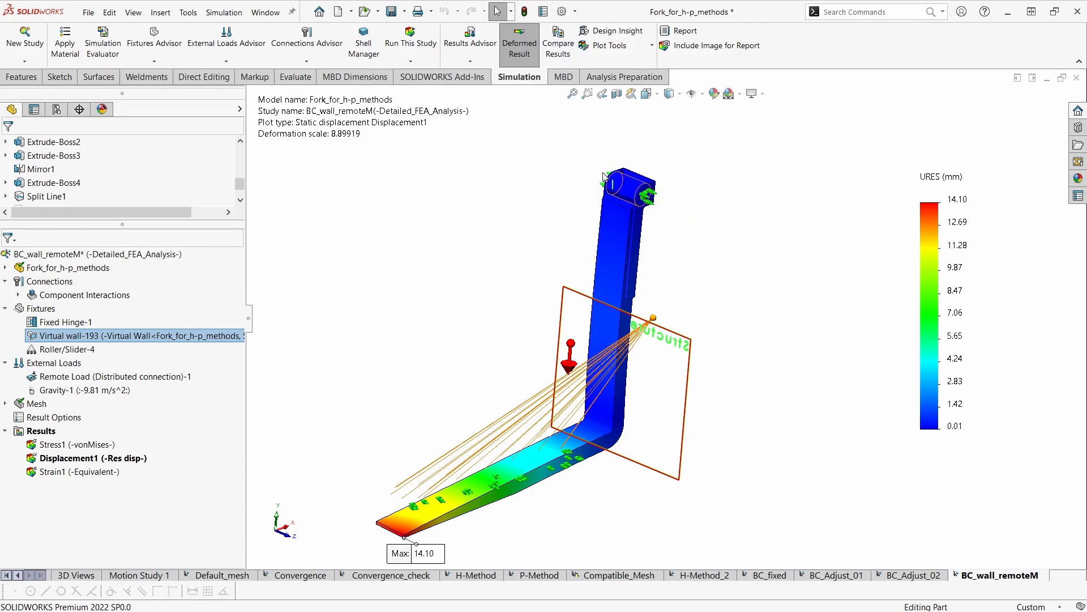
middle_click_drag(723, 246, 719, 254, "ctrl")
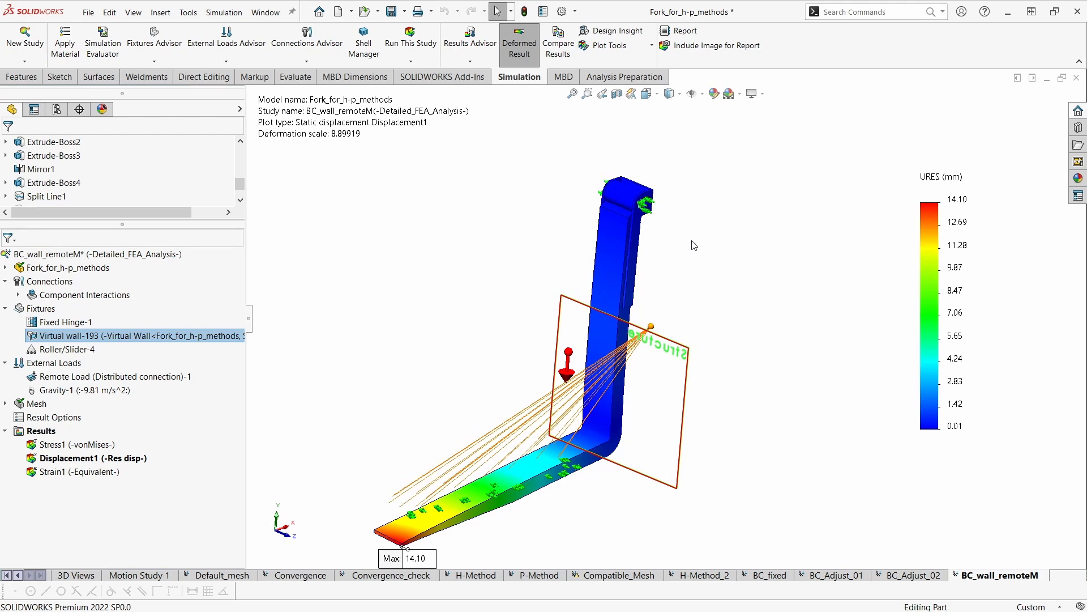
middle_click_drag(687, 306, 697, 354)
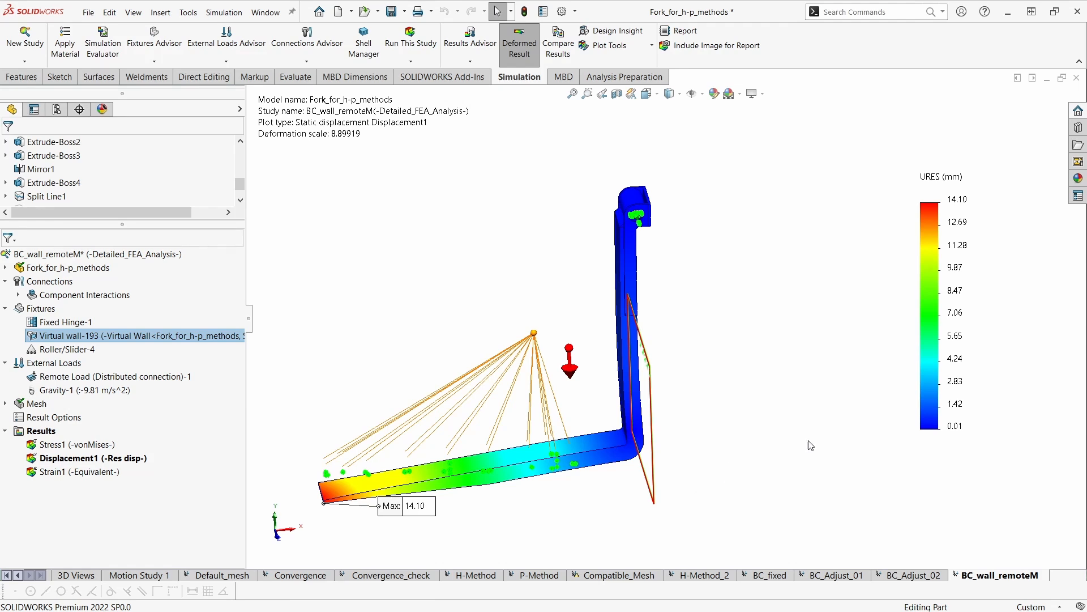
middle_click_drag(713, 467, 727, 428)
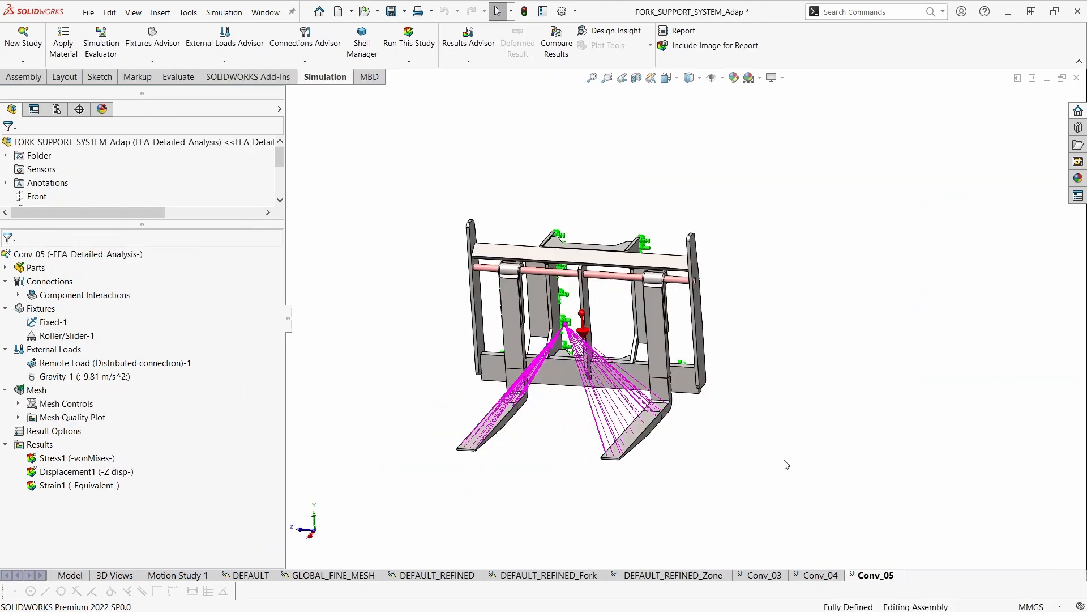
Expand the Conv_05 study's parts to list the solid bodies of both forks and Forks_Support-1
middle_click_drag(795, 439, 742, 431)
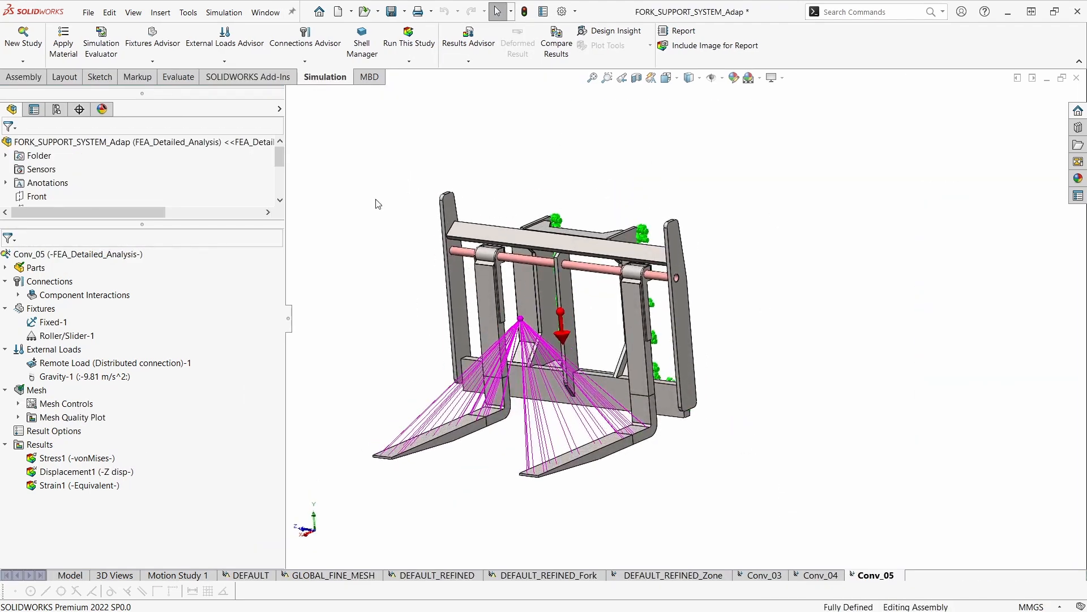
scroll(170, 172, "down", 3)
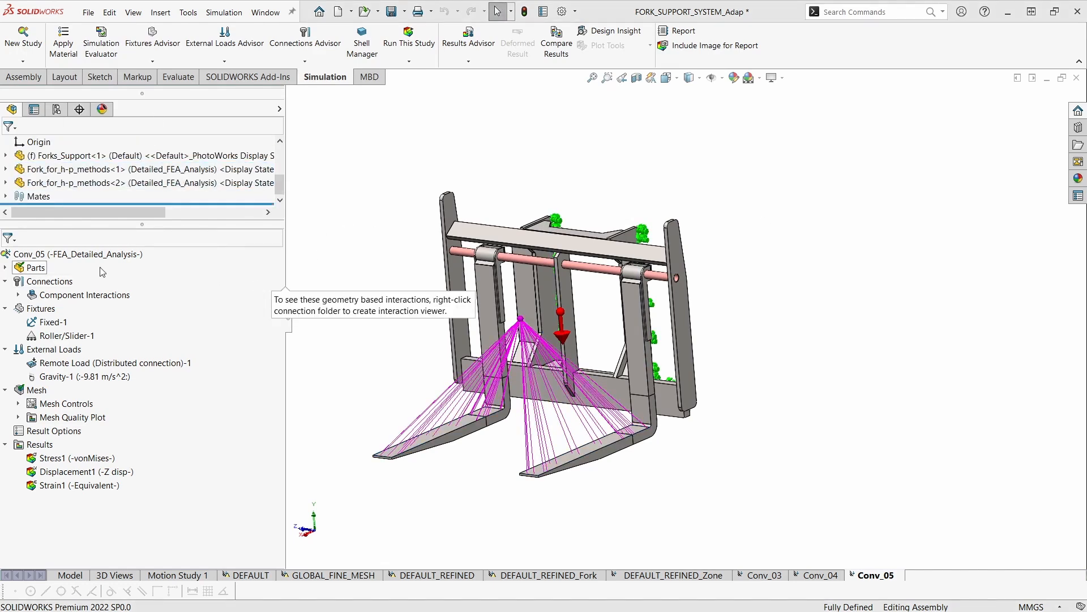
left_click(6, 268)
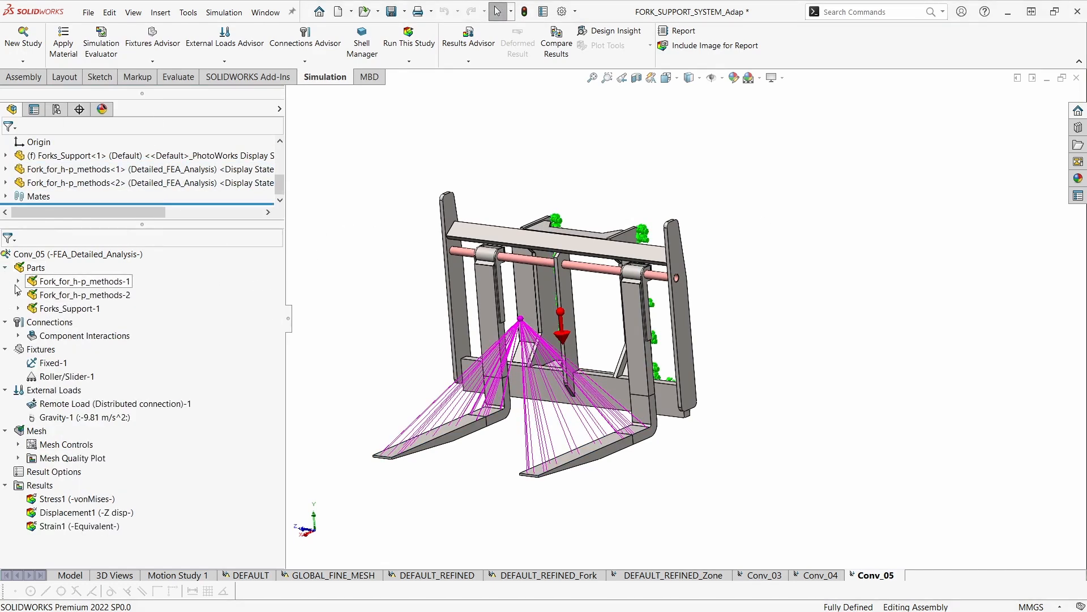
left_click(18, 281)
left_click(19, 376)
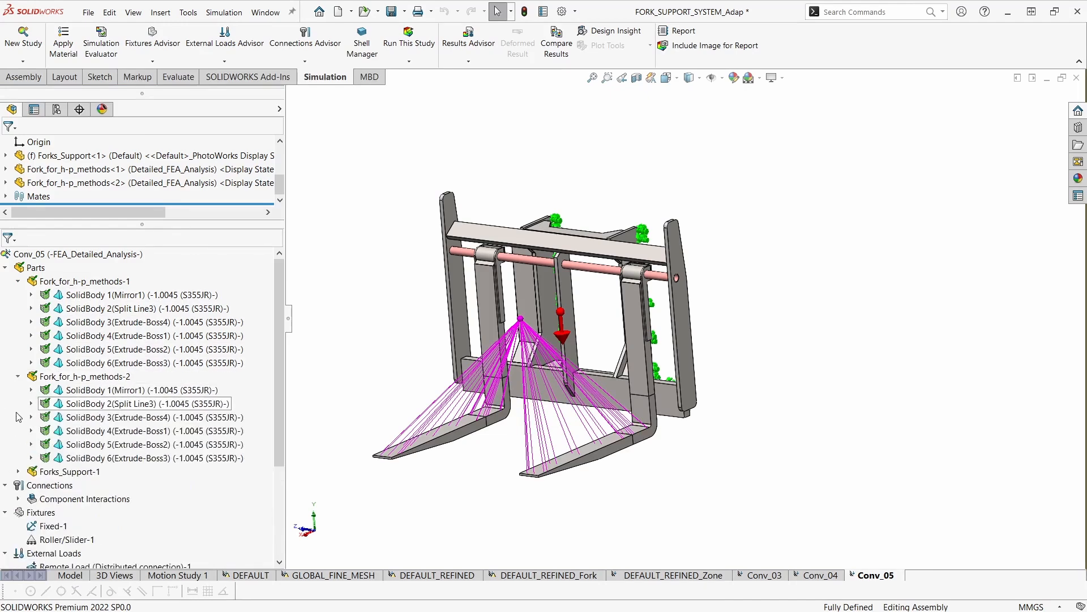
left_click(18, 471)
Highlight all solid bodies of each fork and of Forks_Support-1 in turn, and finish with nothing selected
left_click(181, 295)
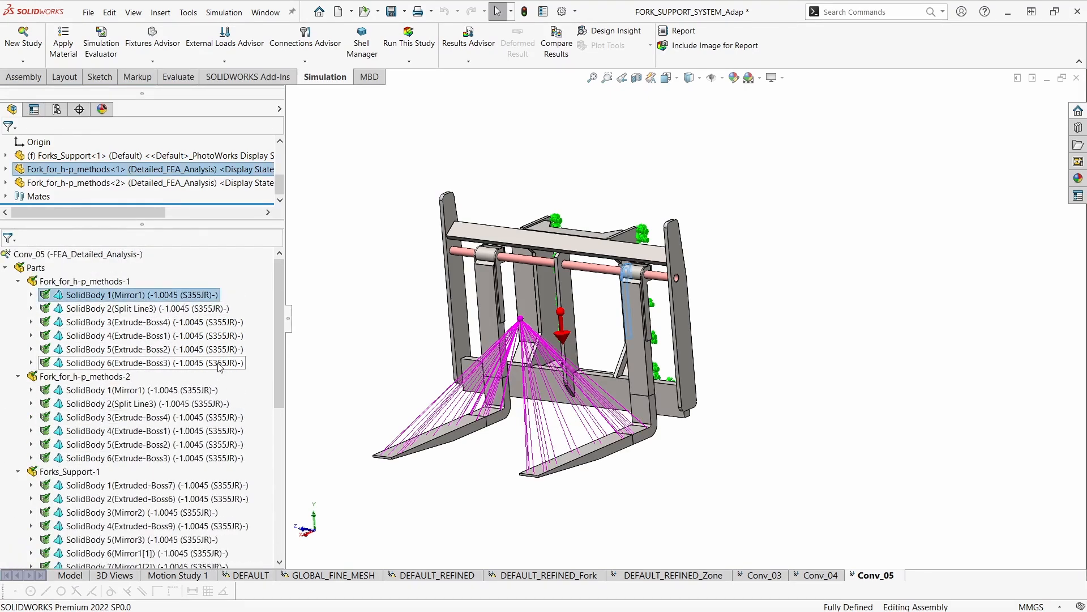
left_click(220, 363, "shift")
left_click(177, 391)
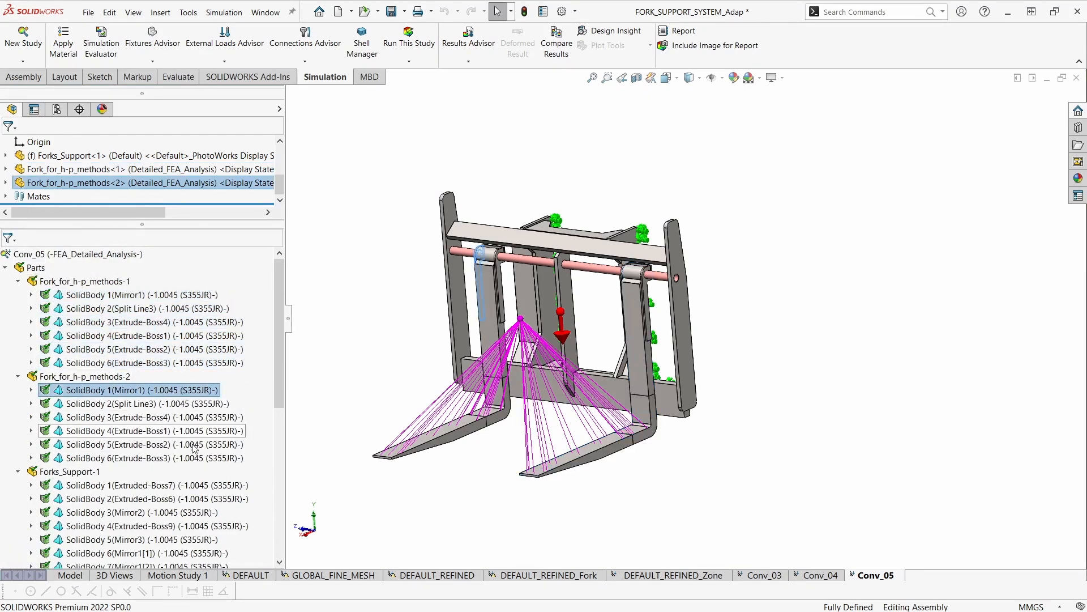
left_click(205, 459, "shift")
left_click(170, 484)
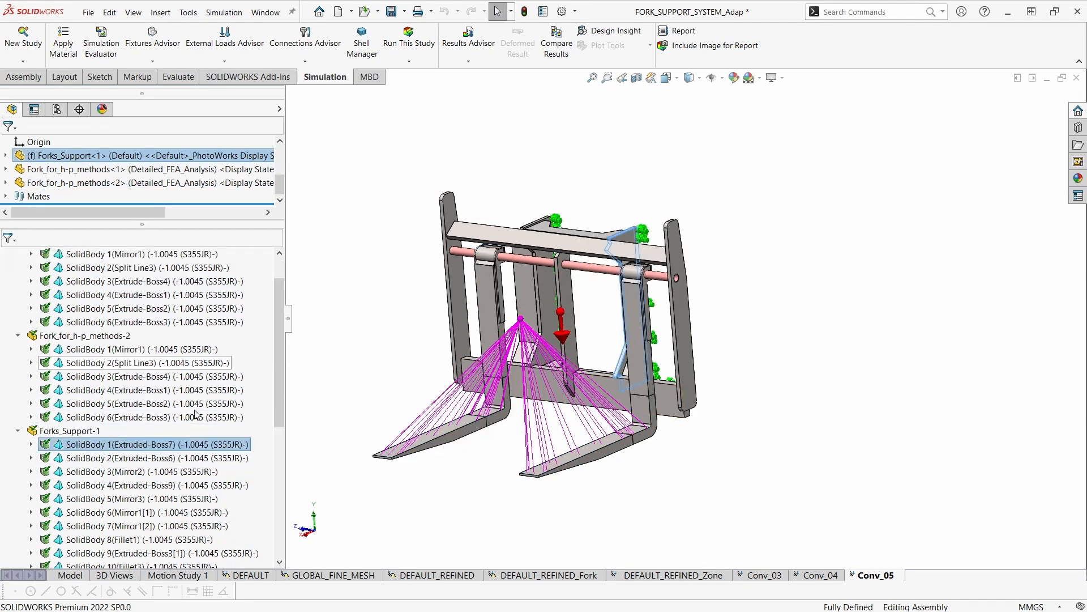
scroll(170, 453, "down", 3)
left_click(158, 526, "shift")
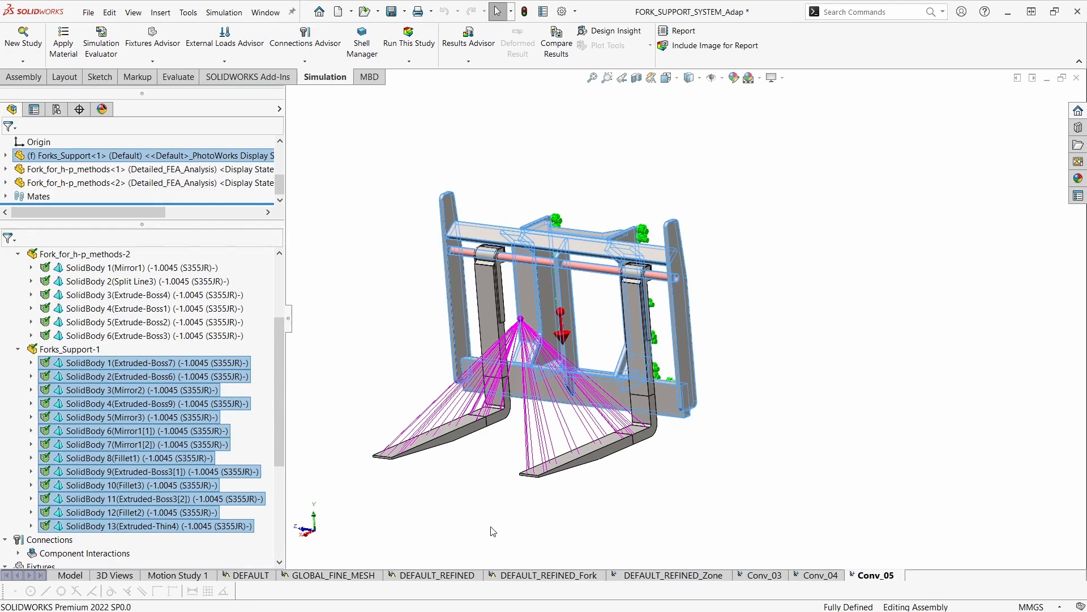
left_click(518, 527)
Inspect the joint between the lower crossbar and the outer side plate of the support, highlighting each body
scroll(623, 385, "down", 6)
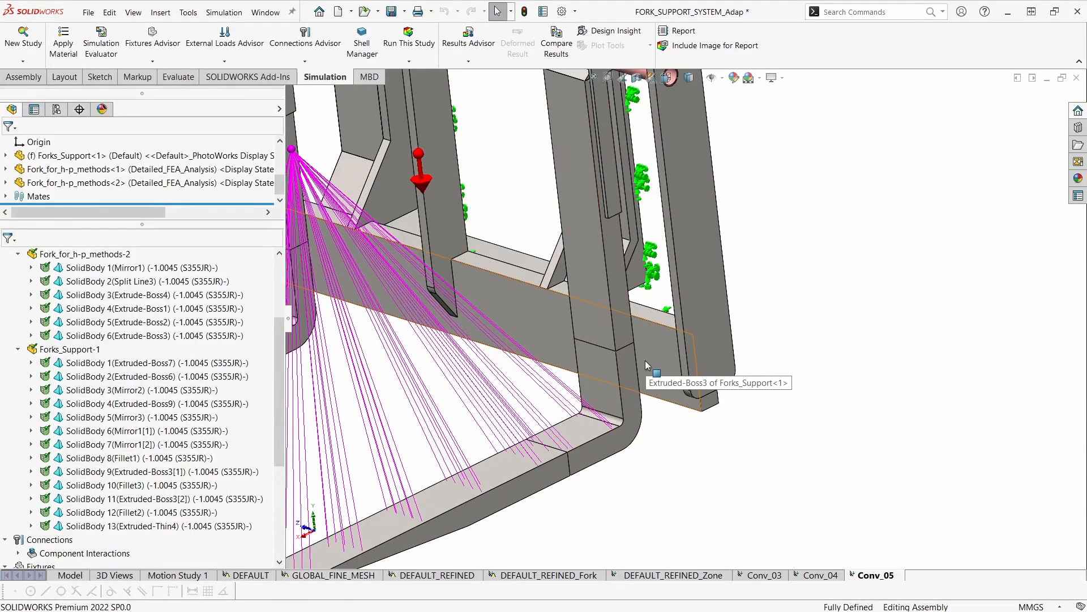
key("f")
middle_click_drag(673, 451, 701, 467)
scroll(706, 347, "down", 1)
scroll(706, 346, "down", 3)
left_click(675, 343)
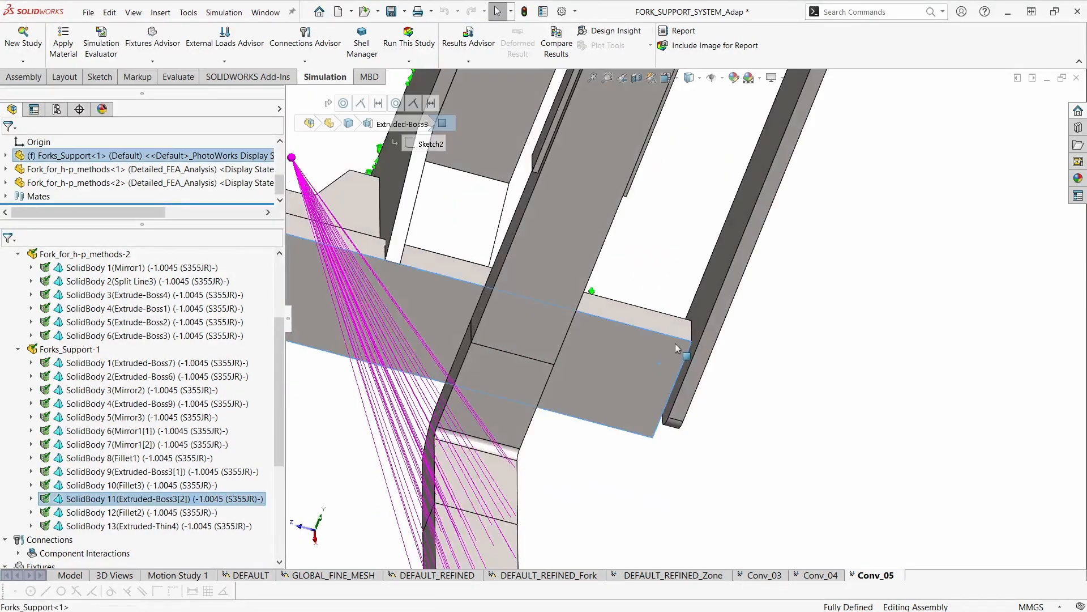
left_click(712, 300)
Inspect where the upper crossbar meets the outer side plate, highlighting the joint edge, and review the whole assembly
scroll(708, 305, "up", 3)
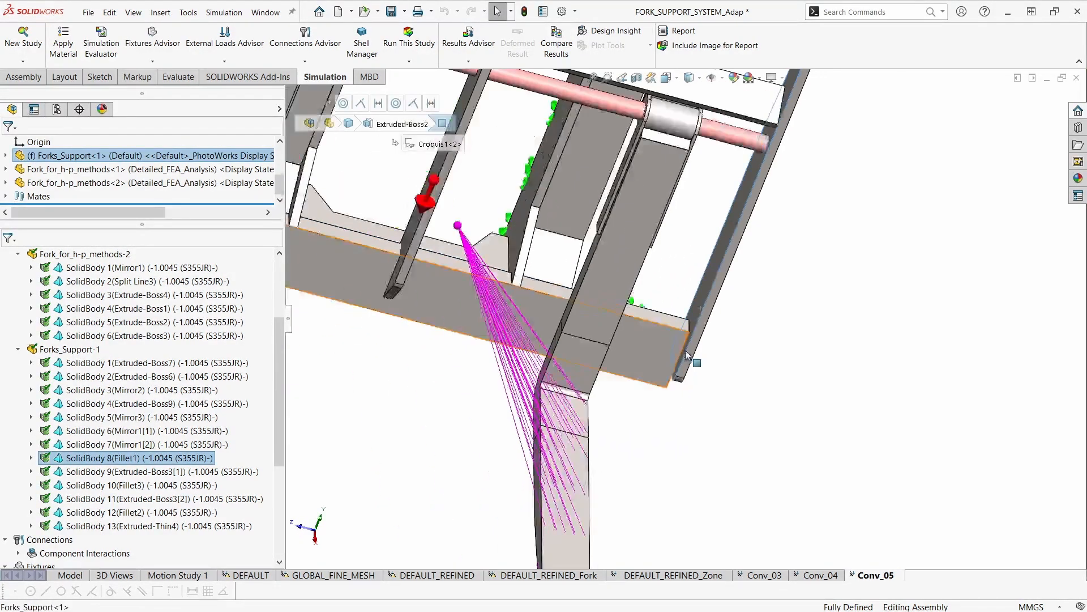
scroll(715, 310, "up", 2)
scroll(742, 196, "down", 4)
scroll(740, 210, "down", 2)
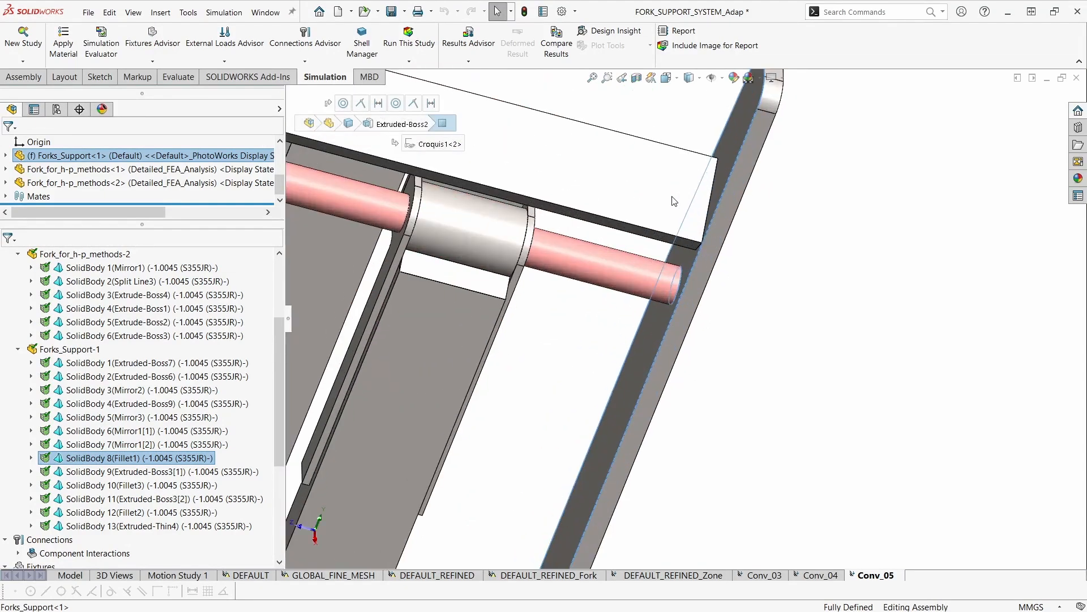
left_click(710, 199)
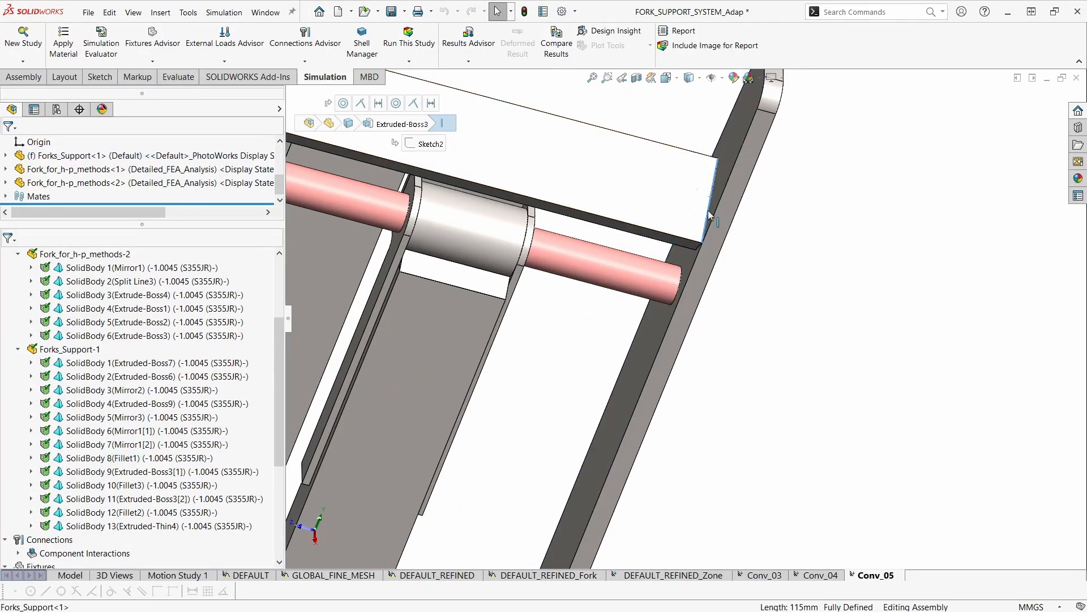
middle_click_drag(702, 222, 657, 242)
scroll(656, 242, "up", 5)
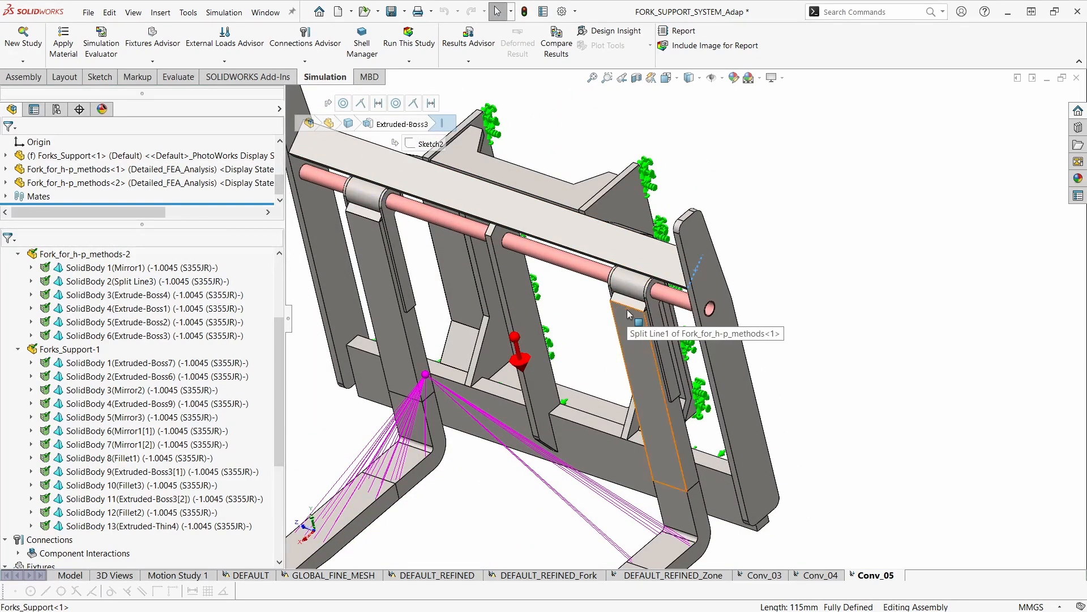
scroll(682, 450, "up", 5)
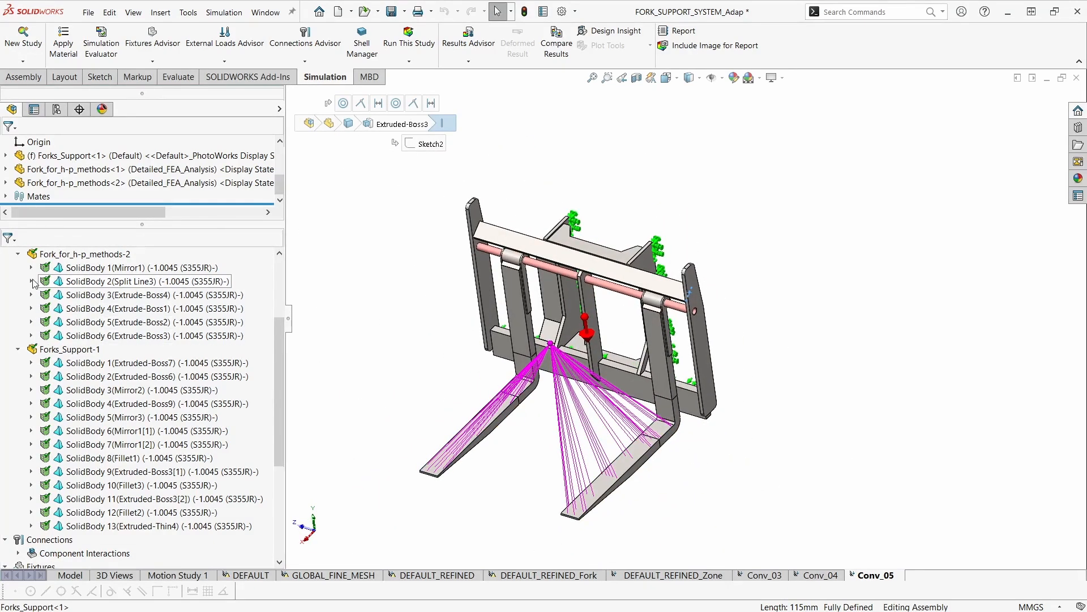
Open the definition of the study's Global Interaction and collapse its message to review the bonded settings
scroll(55, 450, "down", 2)
left_click(18, 471)
left_click(144, 485)
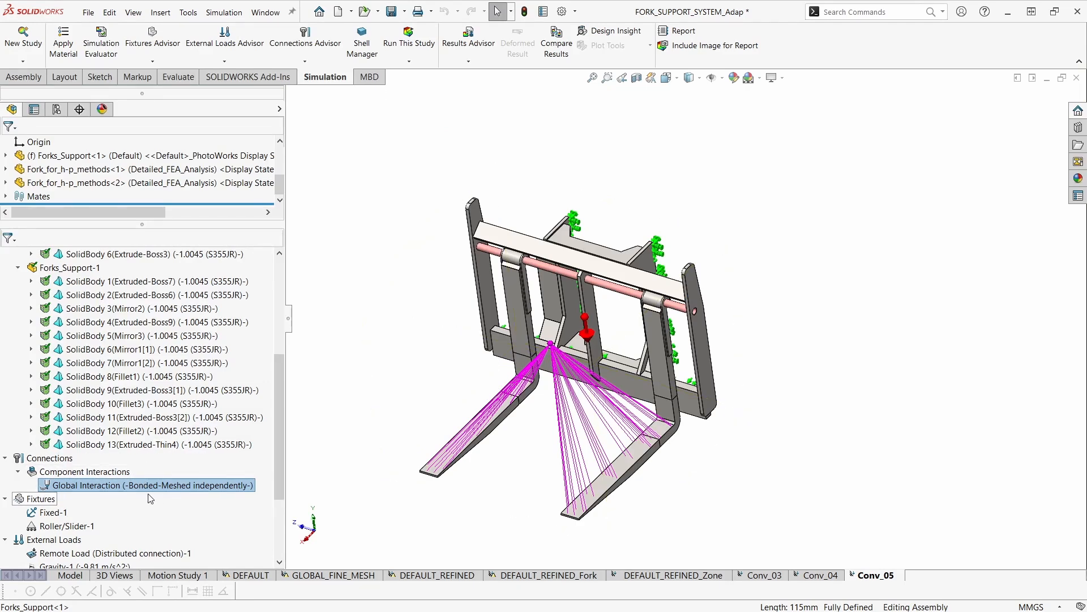
right_click(159, 484)
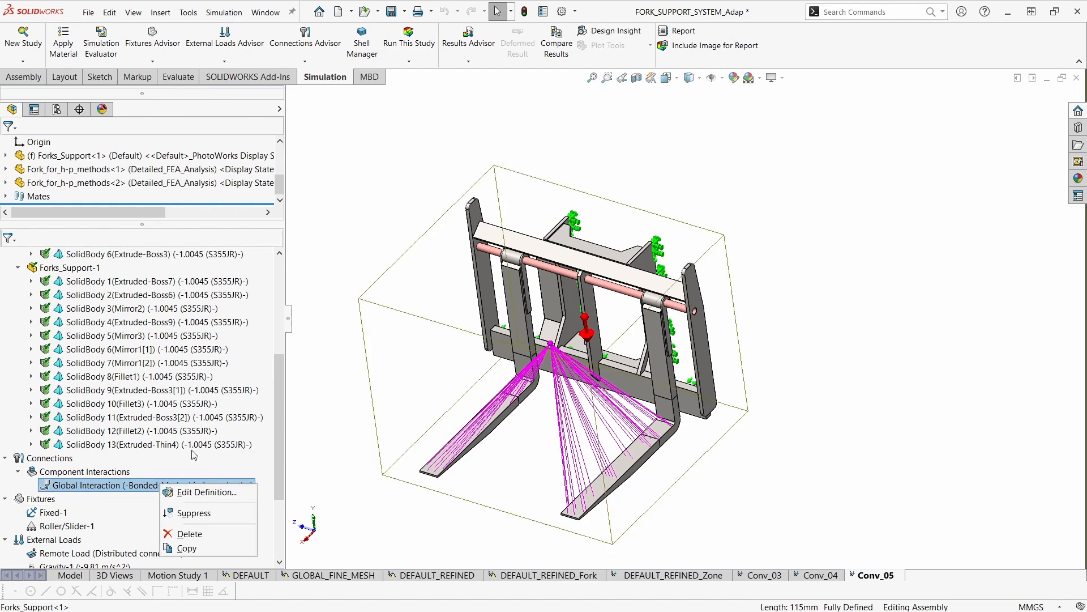
left_click(208, 492)
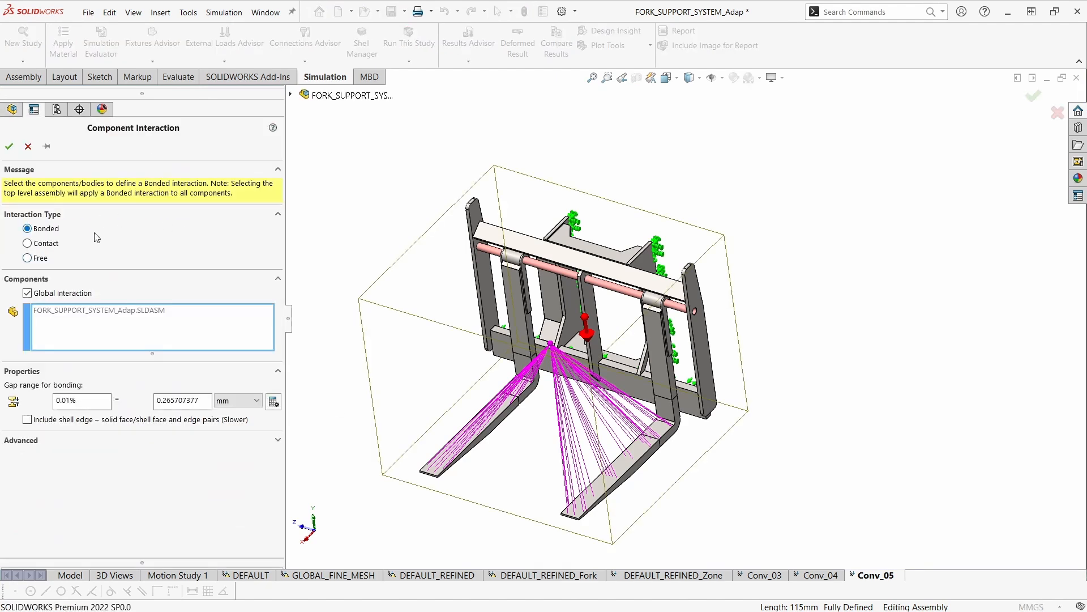
left_click(277, 169)
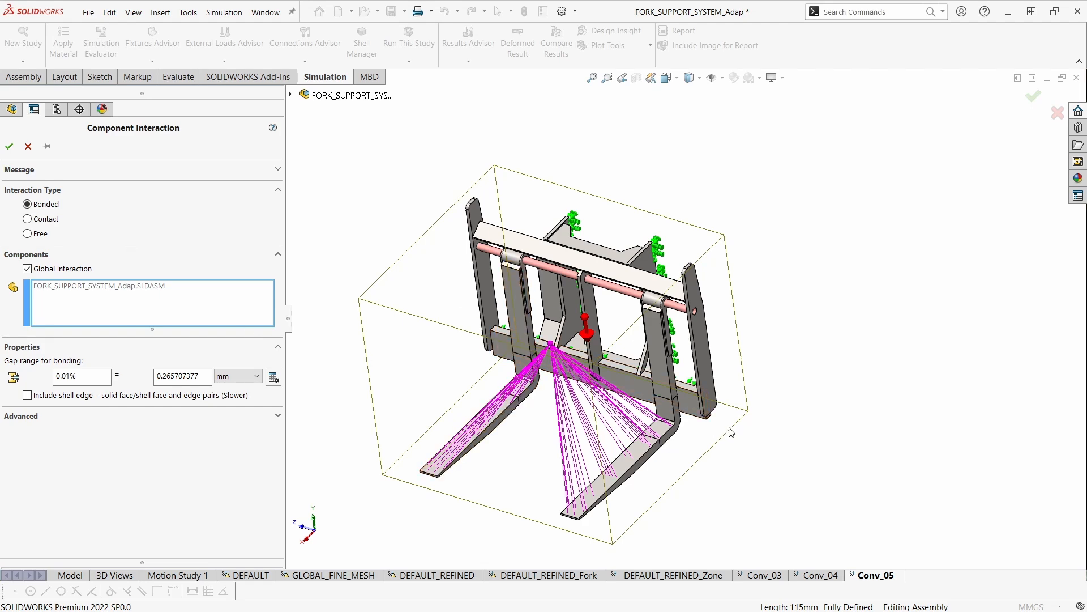
Examine the fork's contact with the lower crossbar and the pin through its hook, and close the interaction definition
scroll(743, 493, "up", 2)
middle_click_drag(744, 494, 754, 449)
scroll(736, 407, "down", 1)
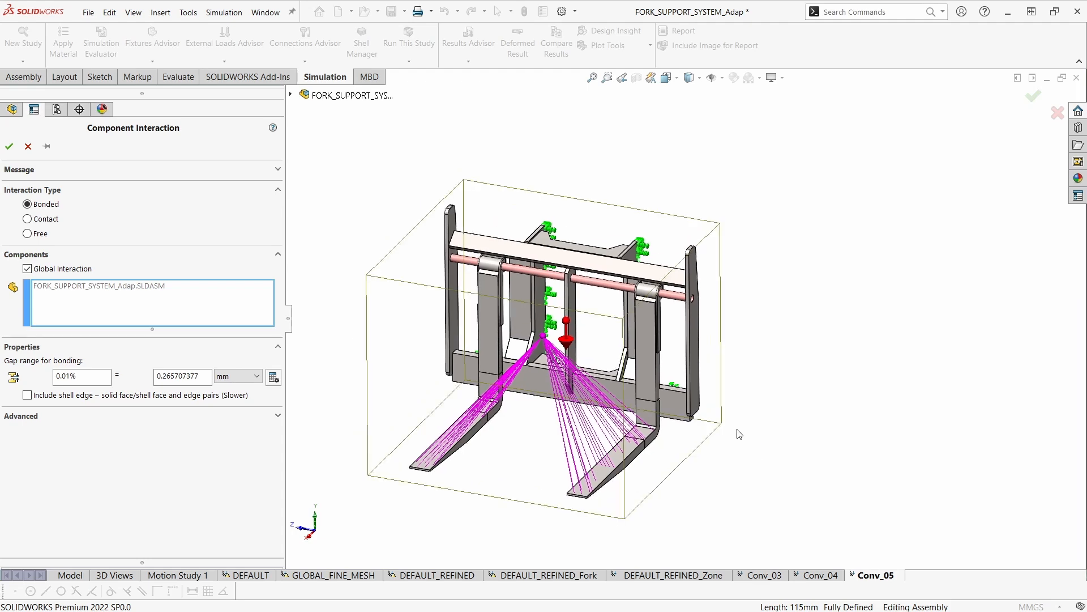
scroll(690, 431, "down", 6)
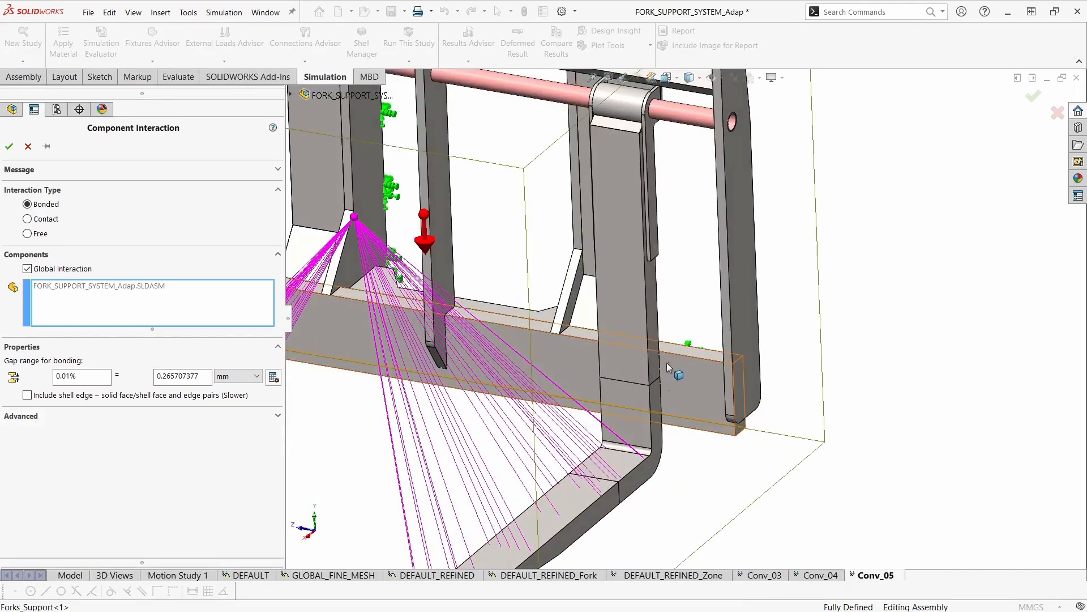
scroll(667, 363, "up", 2)
scroll(668, 315, "down", 8)
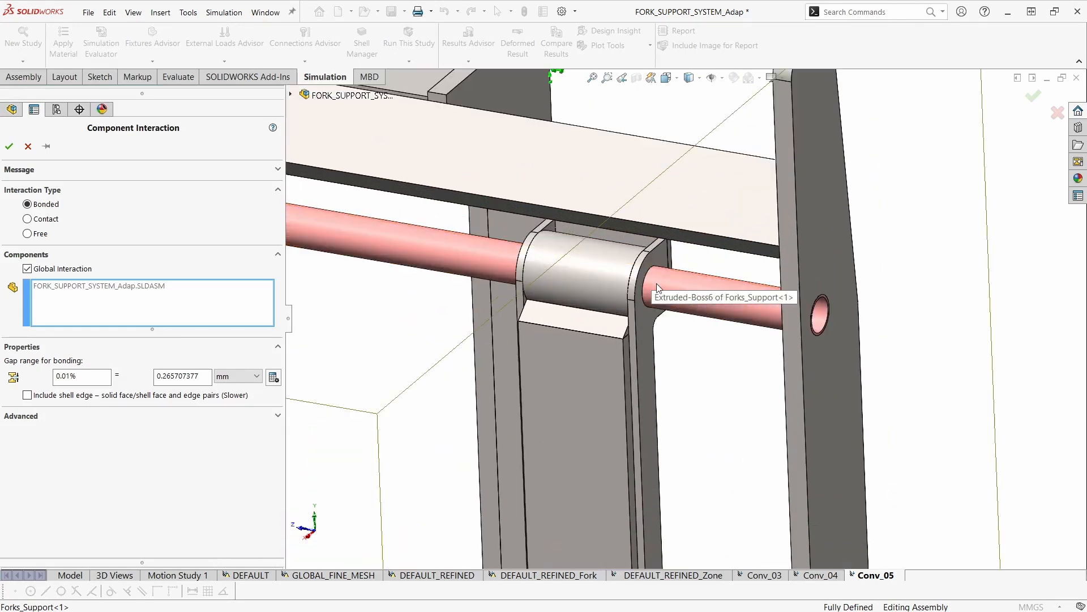
scroll(682, 287, "up", 8)
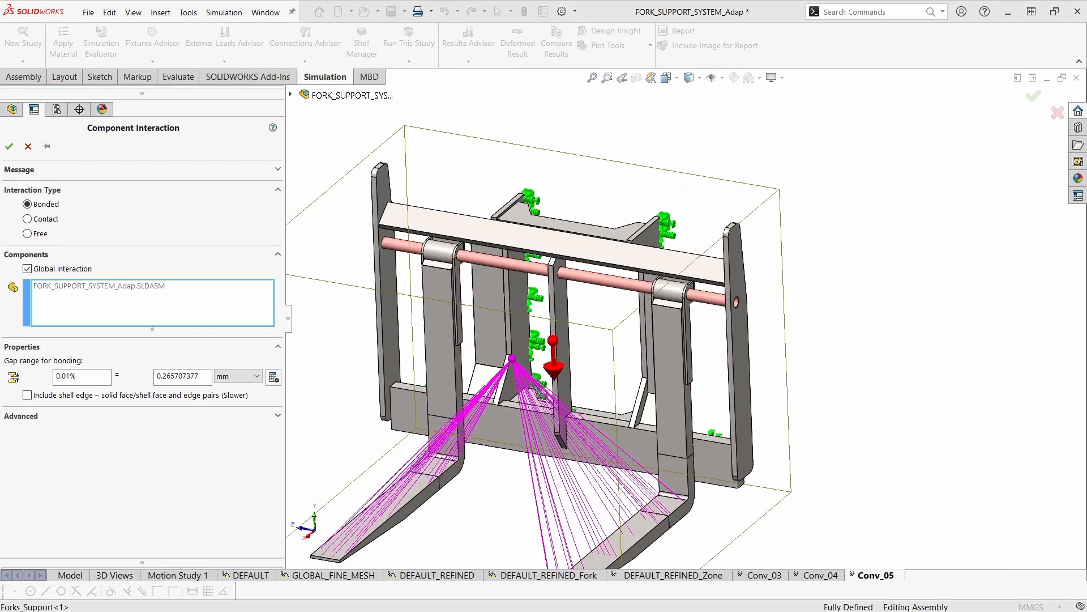
scroll(424, 348, "up", 3)
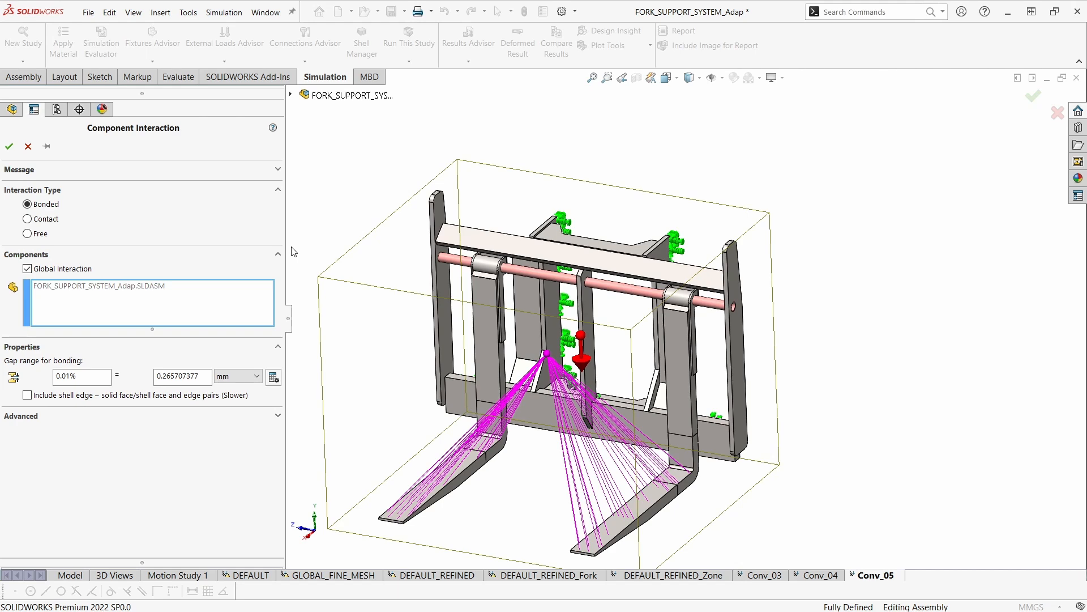
left_click(9, 147)
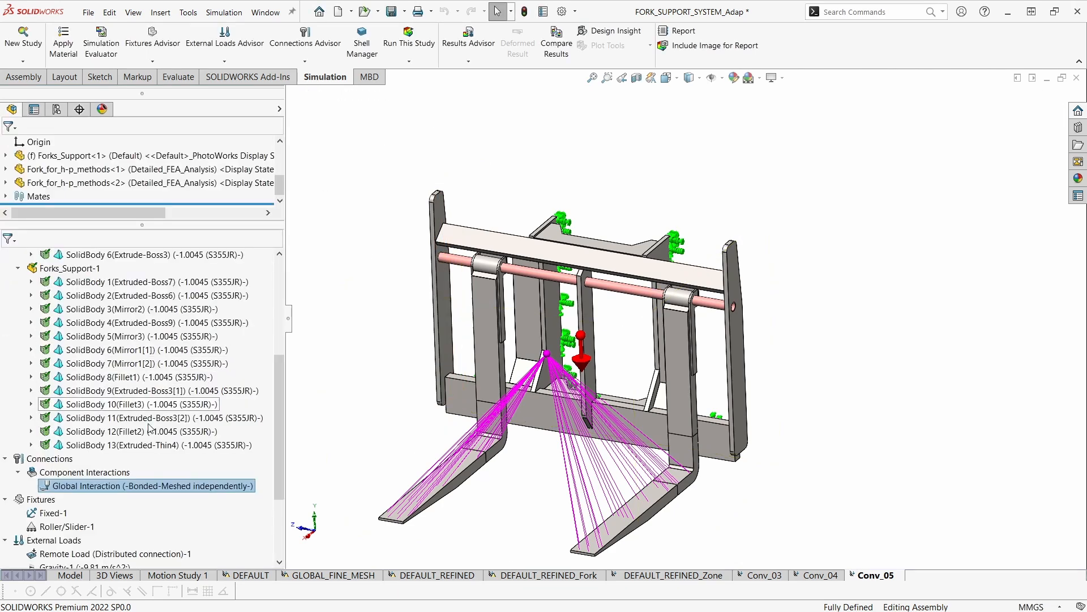
Calculate the interactions of the whole FORK_SUPPORT_SYSTEM_Adap assembly in the Interaction Viewer
right_click(51, 458)
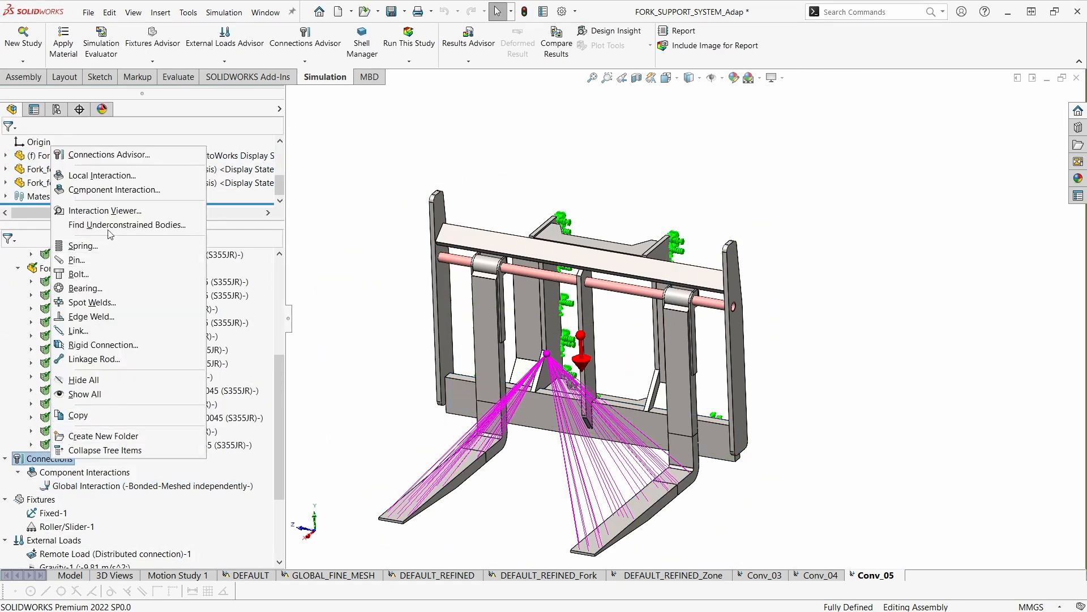
left_click(161, 210)
left_click(167, 274)
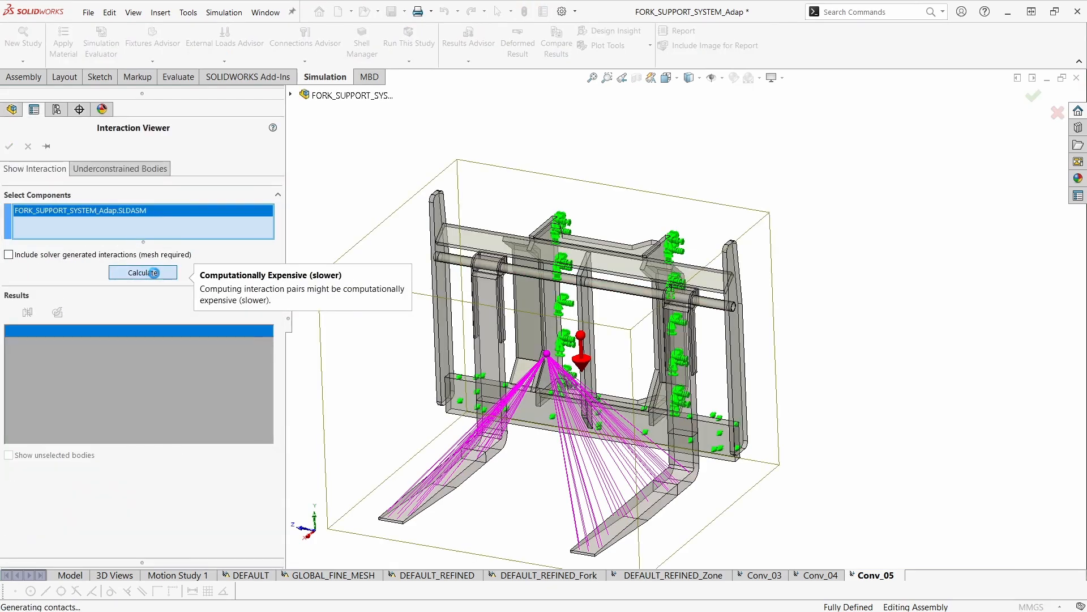
middle_click_drag(779, 493, 800, 482)
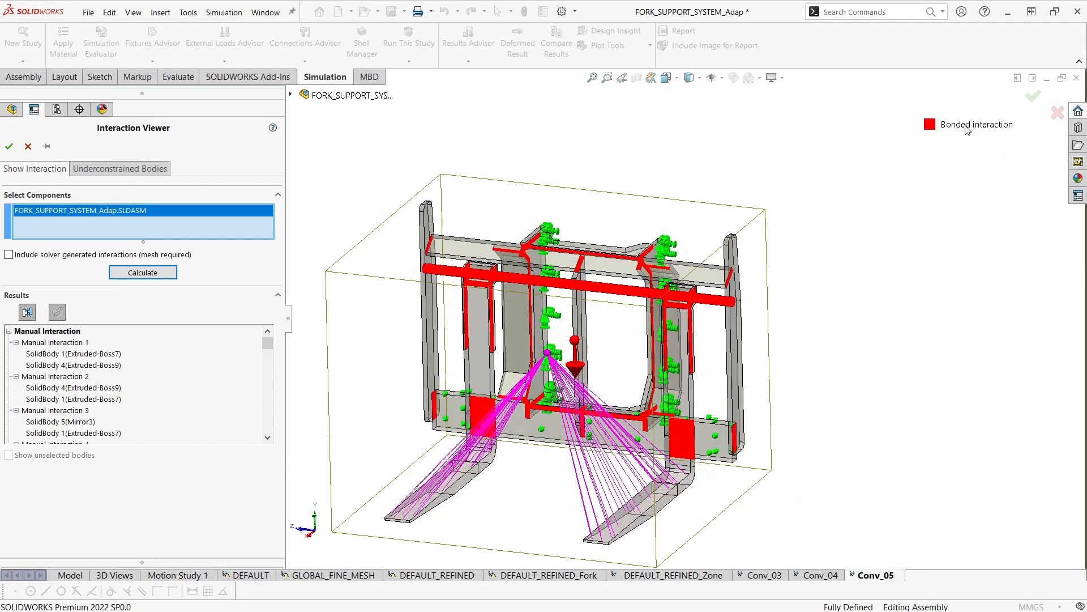
Examine the bonded interaction areas along the crossbars, pin, side plates and fork shanks
scroll(447, 404, "down", 3)
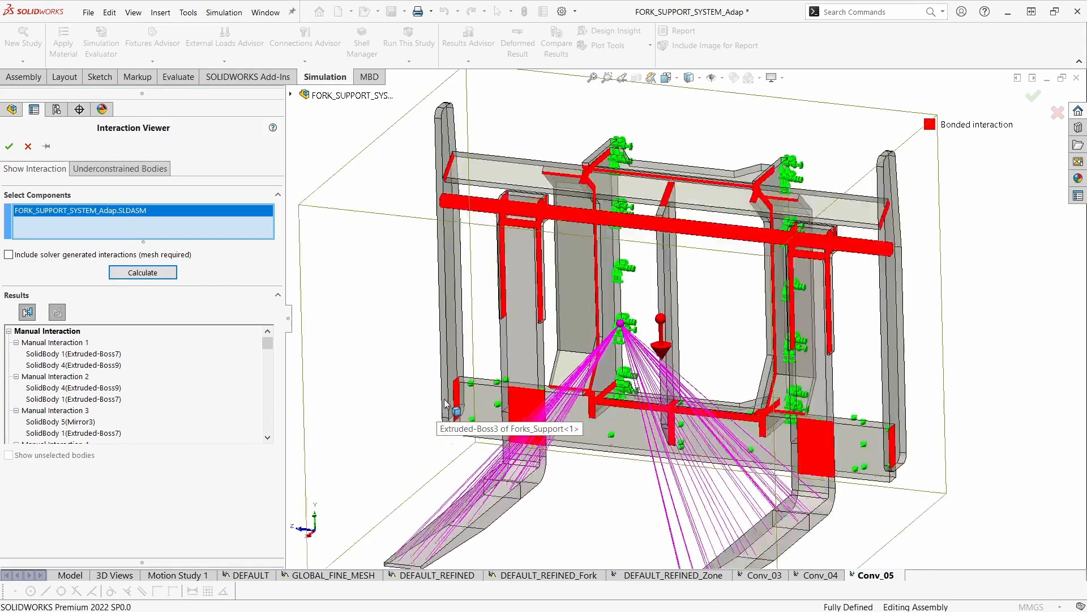
middle_click_drag(449, 402, 442, 411)
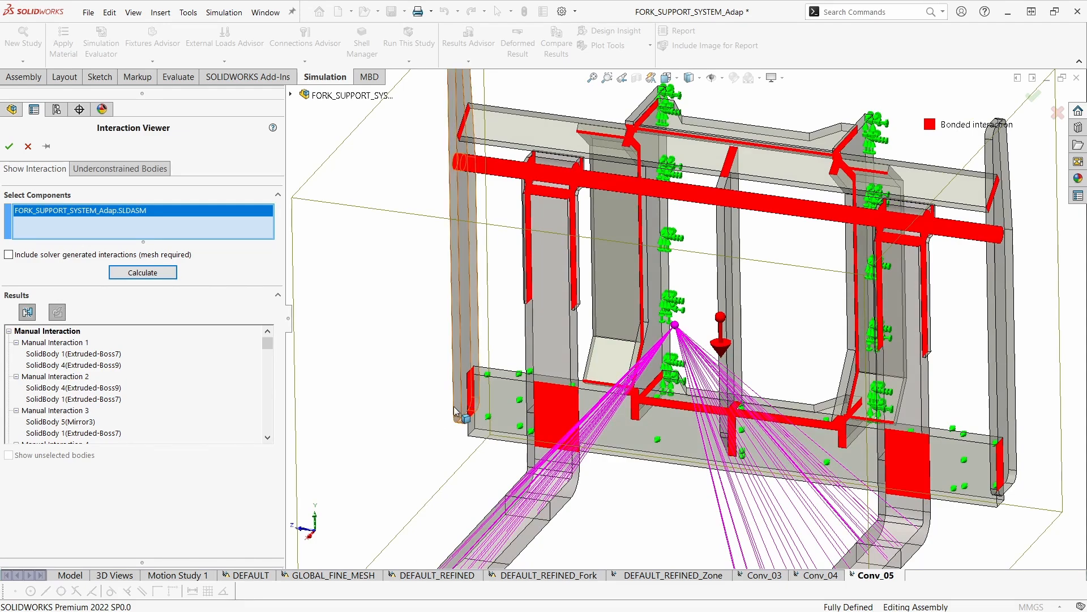
middle_click_drag(486, 390, 572, 429)
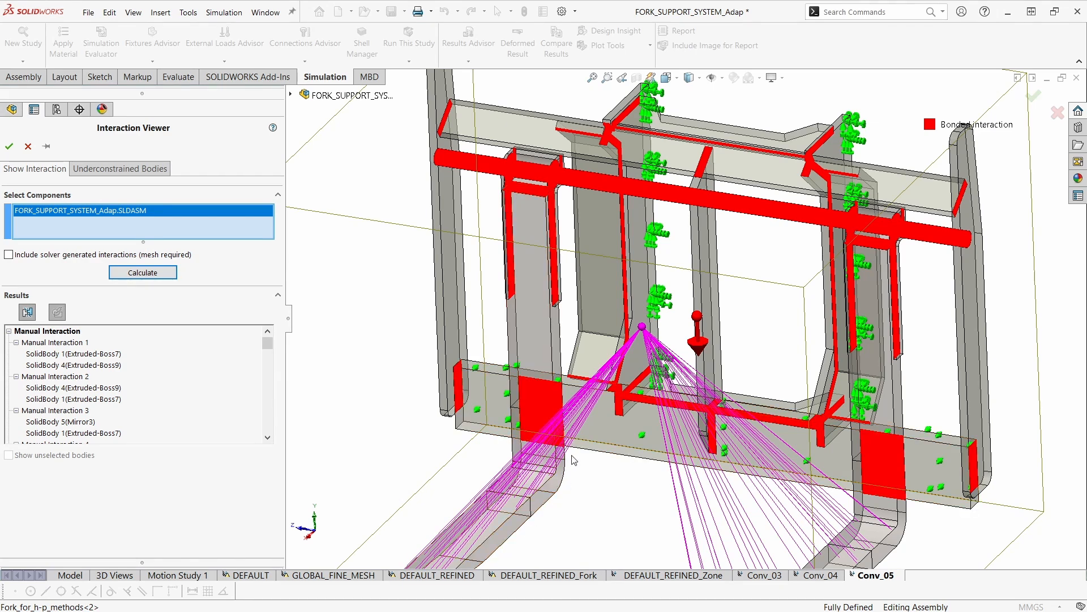
scroll(572, 429, "up", 5)
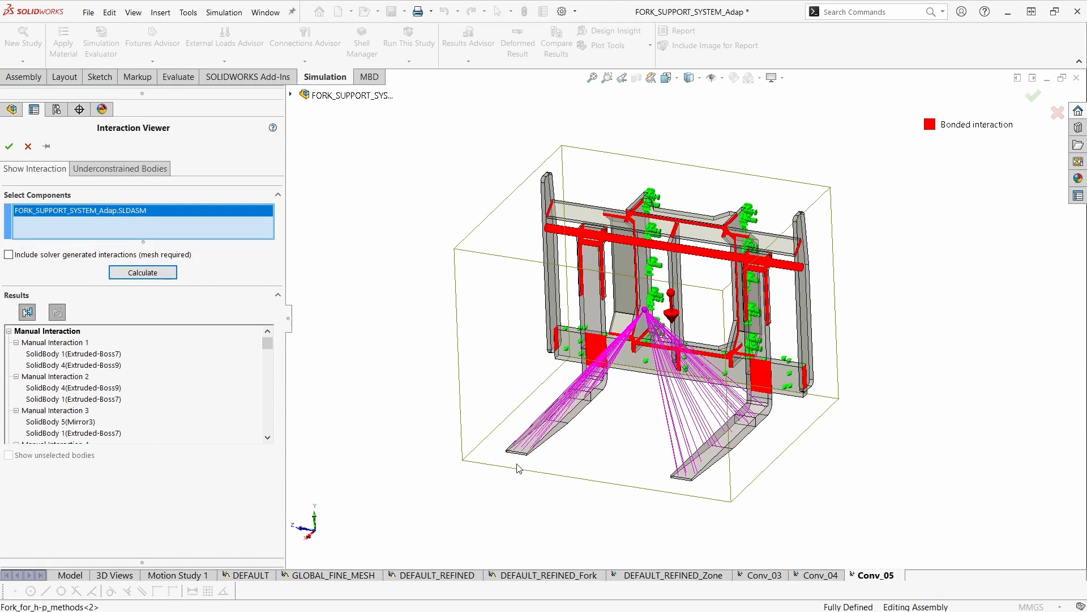
scroll(528, 502, "up", 1)
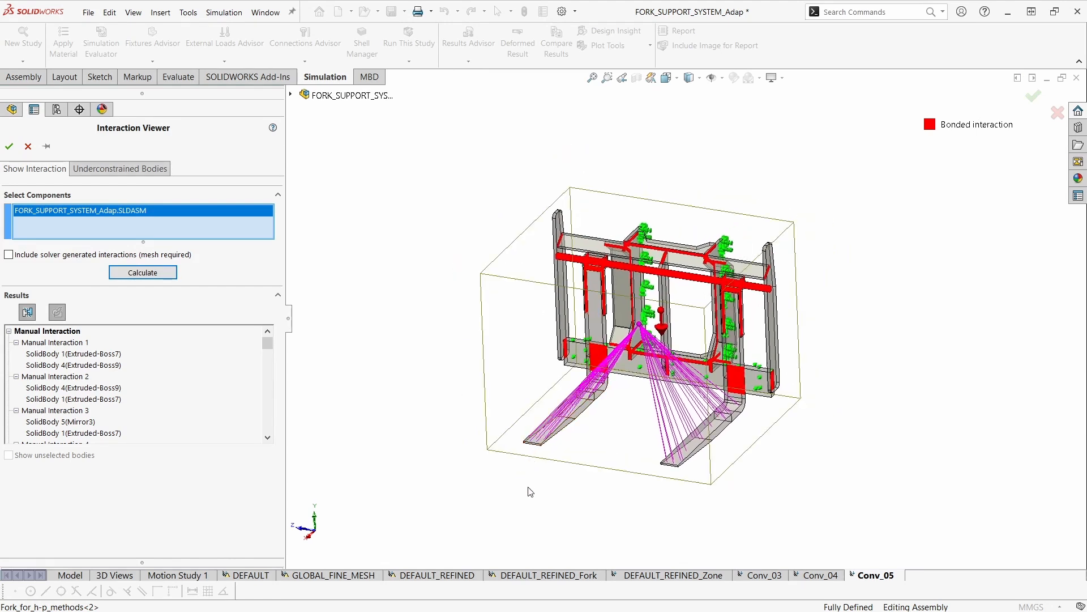
middle_click_drag(530, 492, 525, 494, "ctrl")
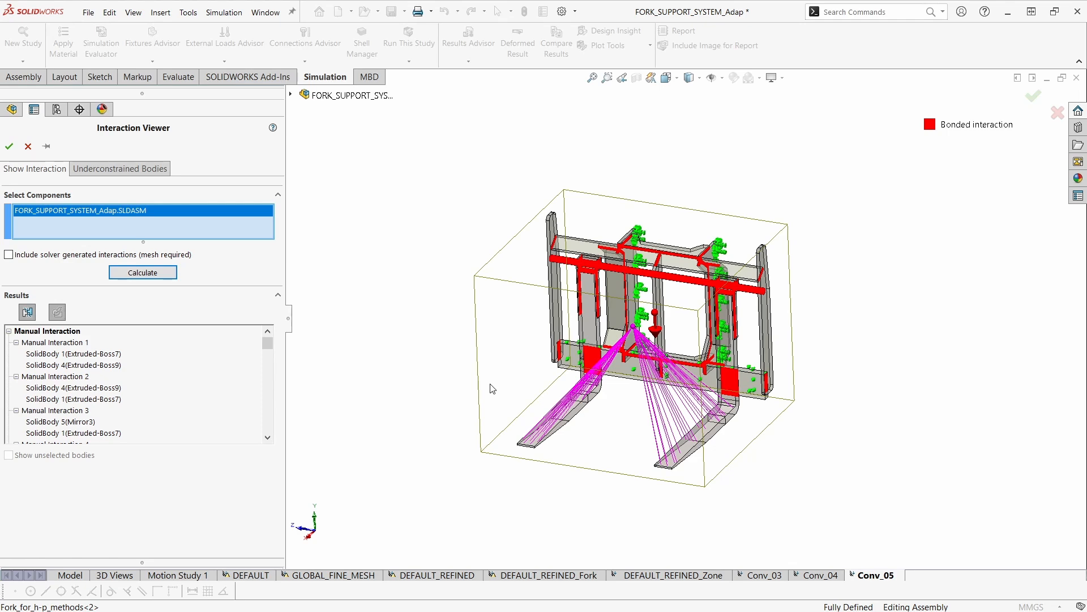
Close the Interaction Viewer and switch back to the Fork_for_h-p_methods part
left_click(9, 146)
left_click(258, 10)
left_click(510, 172)
Copy the BC_wall_remoteM study to a new static study named Fixed
right_click(919, 575)
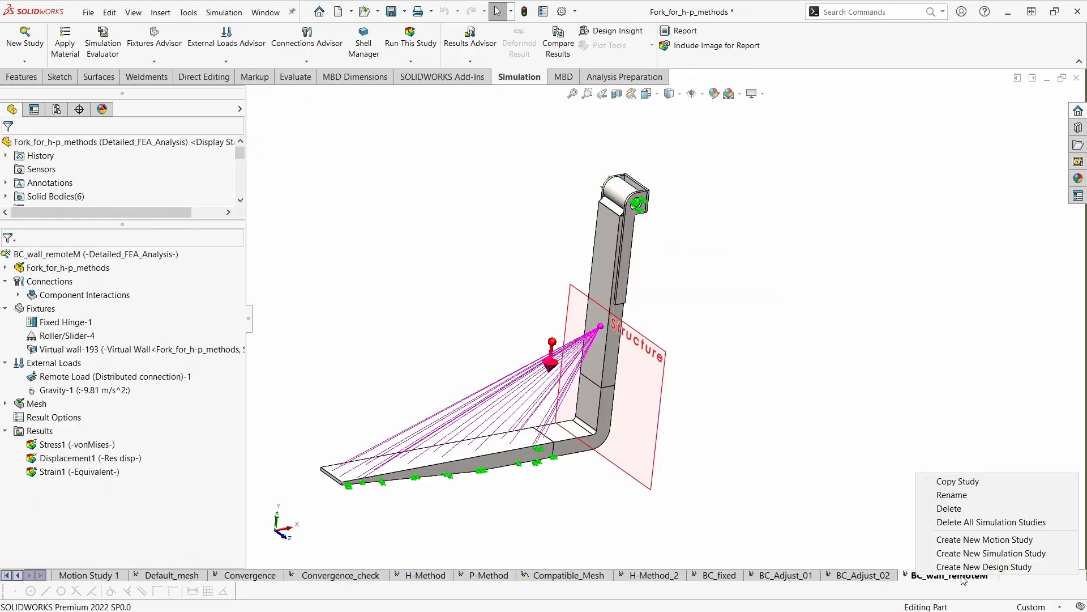
left_click(991, 483)
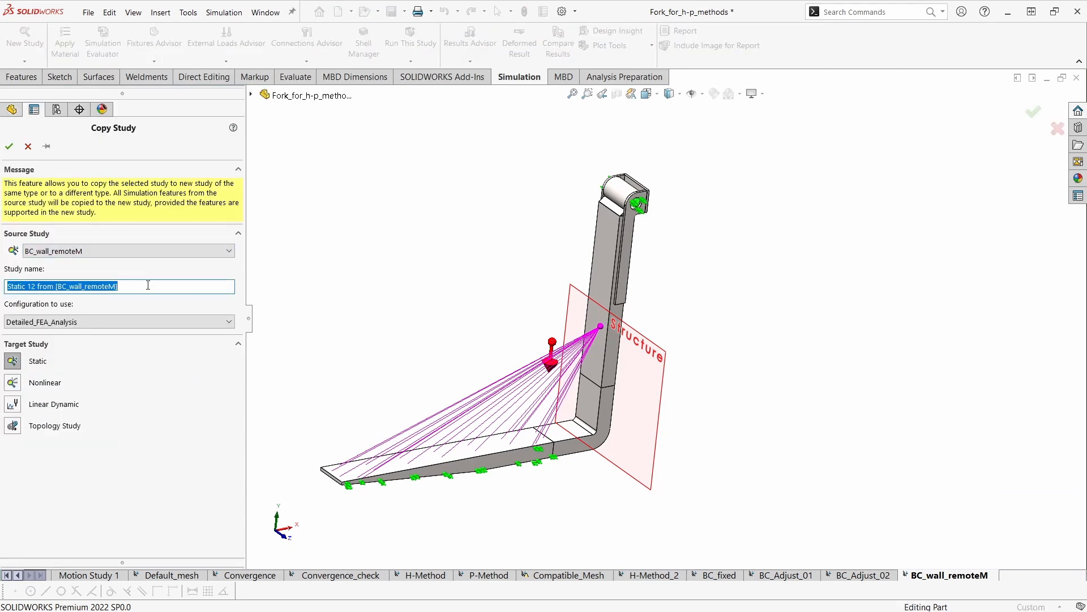
type("Fixed")
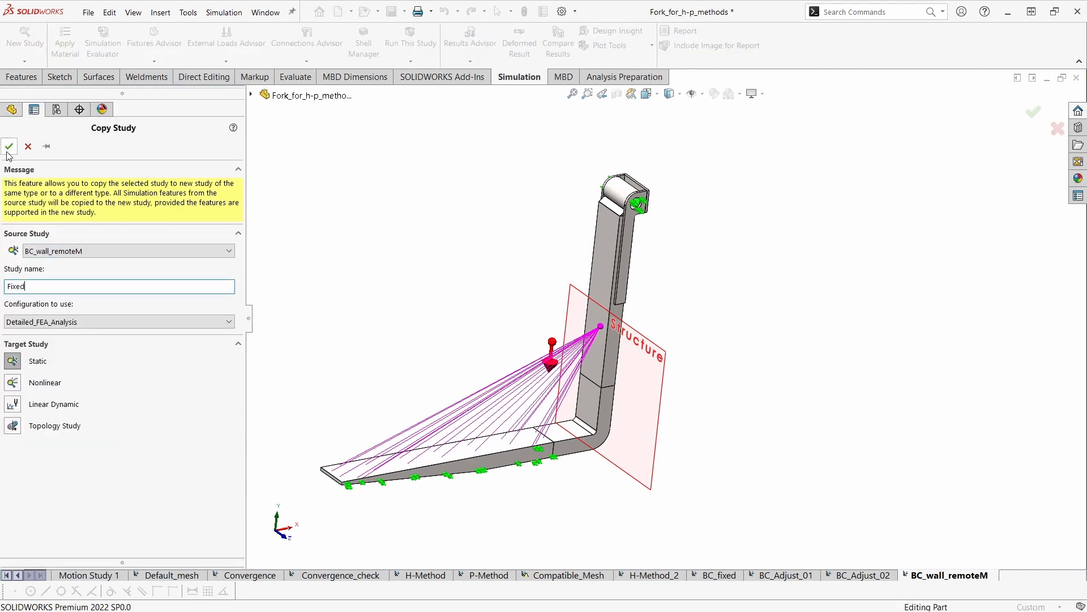
left_click(9, 146)
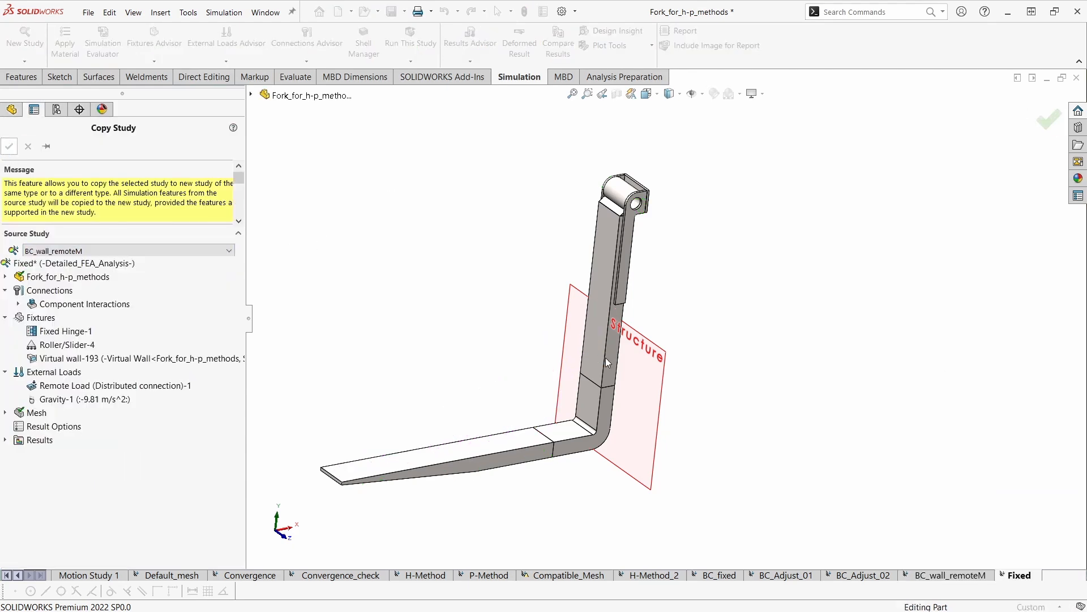
Delete the Fixed Hinge-1 and Virtual wall-193 fixtures from the Fixed study
left_click(67, 333)
left_click(86, 359, "ctrl")
right_click(104, 364)
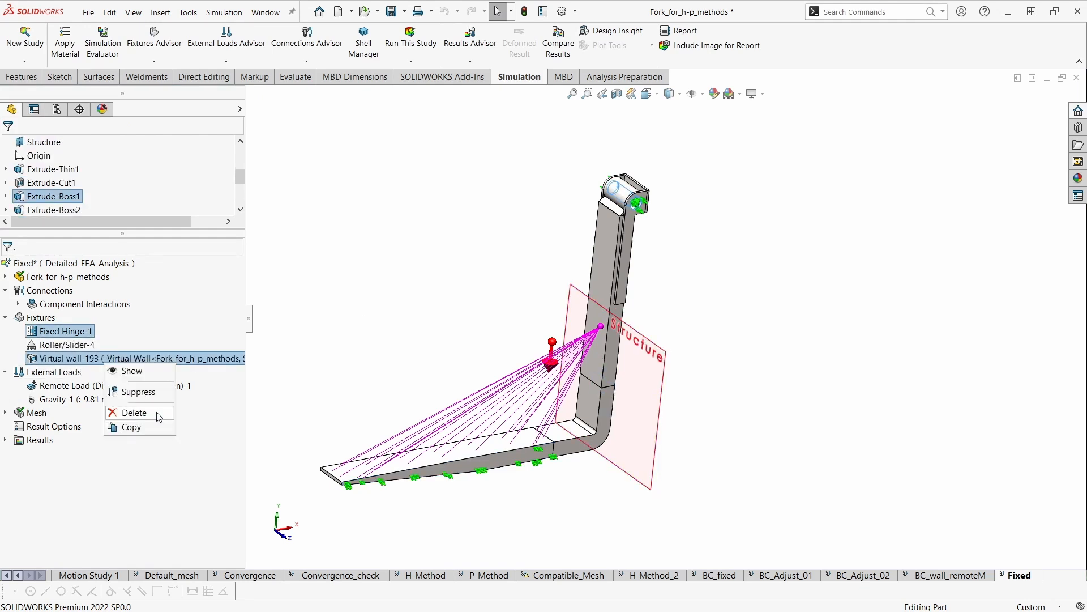
left_click(159, 418)
left_click(595, 295)
left_click(585, 295)
Add a Fixed Geometry fixture on the cylindrical hole faces of the fork's hook and the lower back face of its shank
right_click(40, 317)
left_click(294, 326)
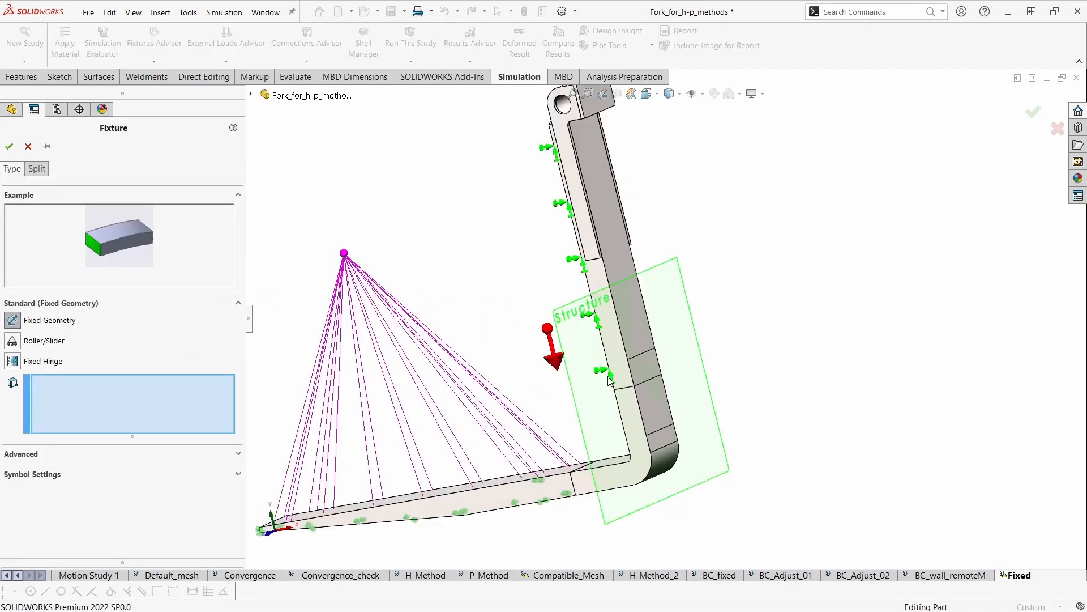
scroll(533, 312, "down", 5)
left_click(532, 312)
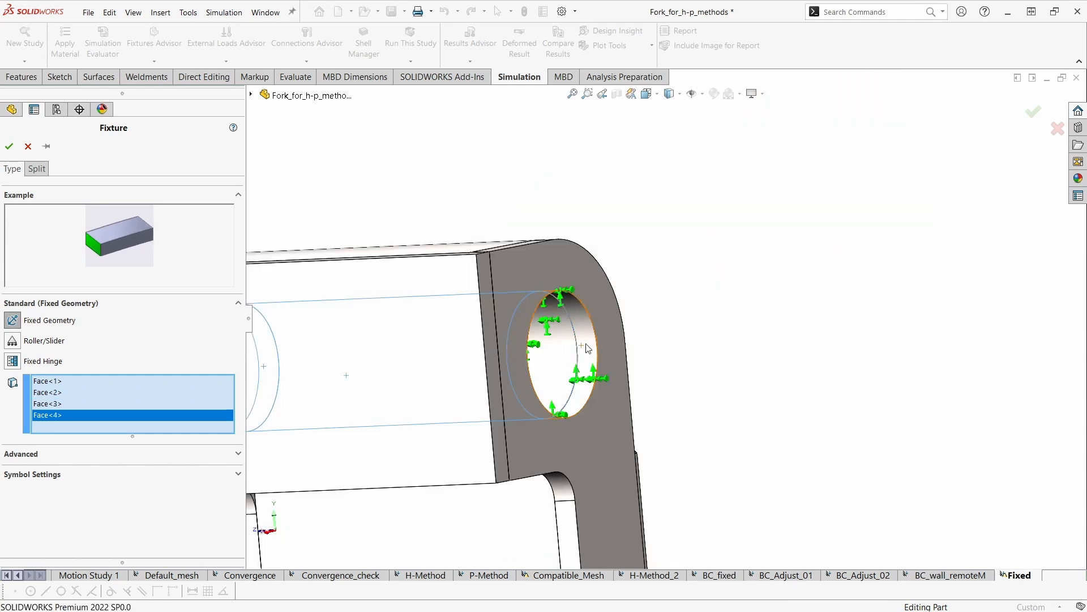
left_click(575, 344)
scroll(635, 400, "up", 8)
middle_click_drag(732, 419, 665, 312, "ctrl")
scroll(682, 317, "up", 2)
left_click(9, 146)
Run the Fixed study and show its Displacement1 plot
middle_click_drag(365, 282, 572, 295)
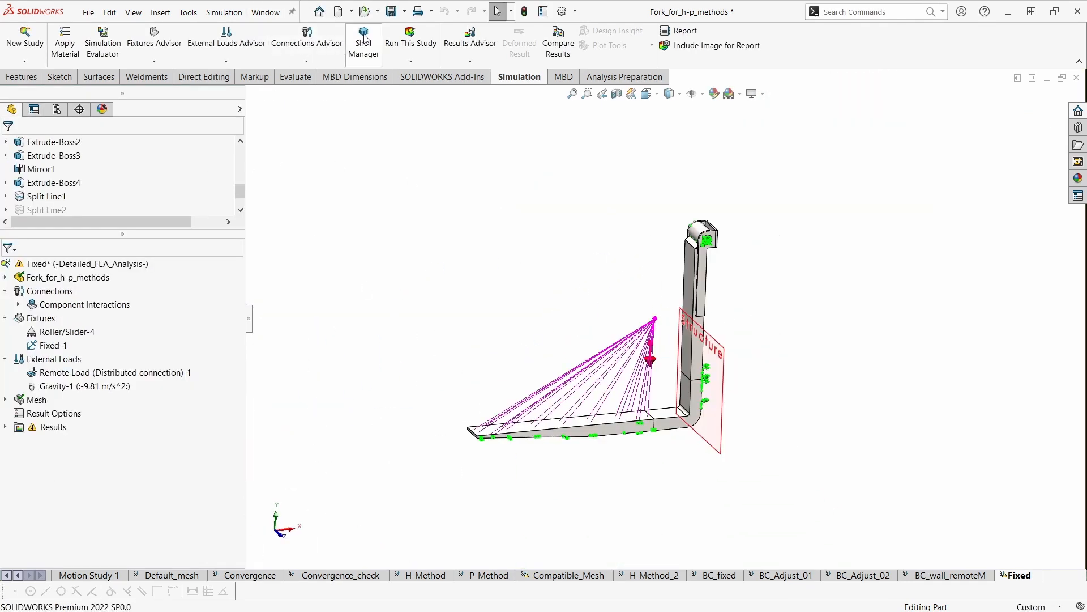
left_click(411, 40)
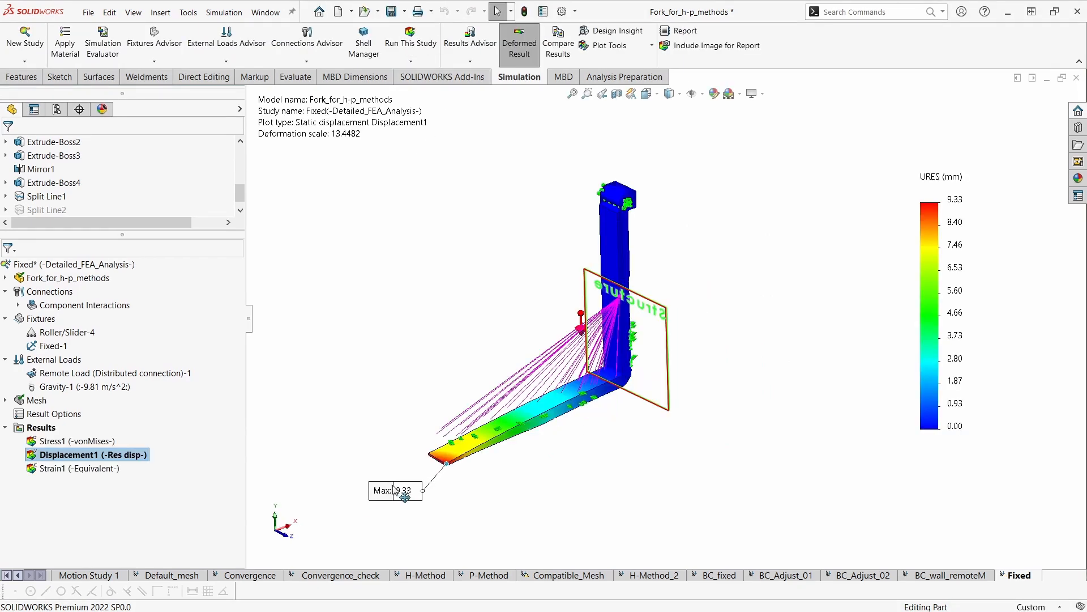
Examine the resultant displacement along the fork from its fixed shank to the tip, including the maximum-value location
scroll(388, 486, "down", 5)
scroll(456, 490, "up", 3)
scroll(423, 427, "down", 2)
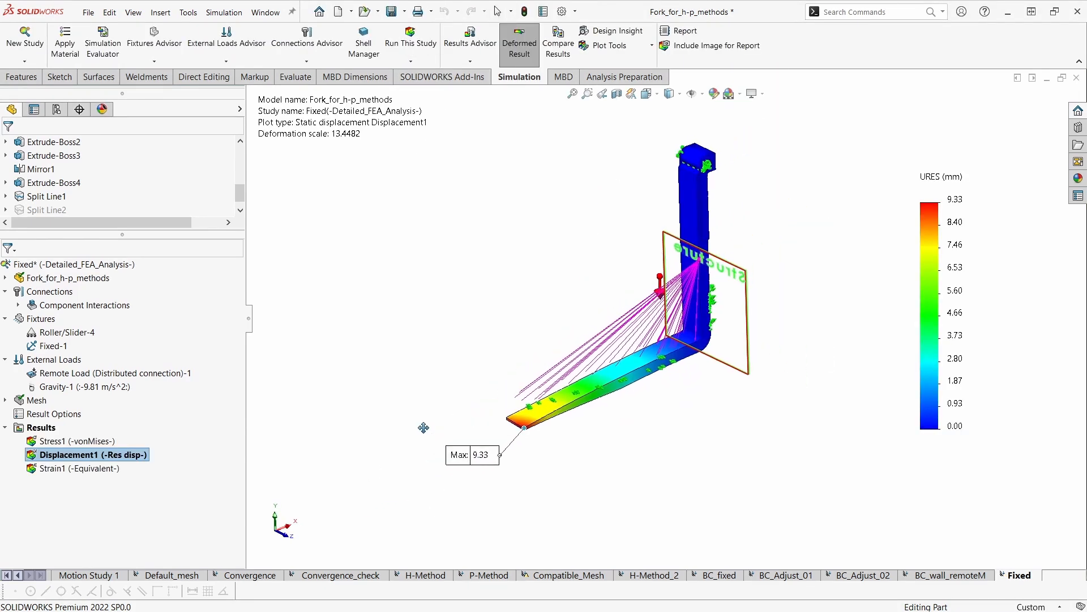
scroll(446, 399, "up", 2)
middle_click_drag(446, 399, 430, 416, "ctrl")
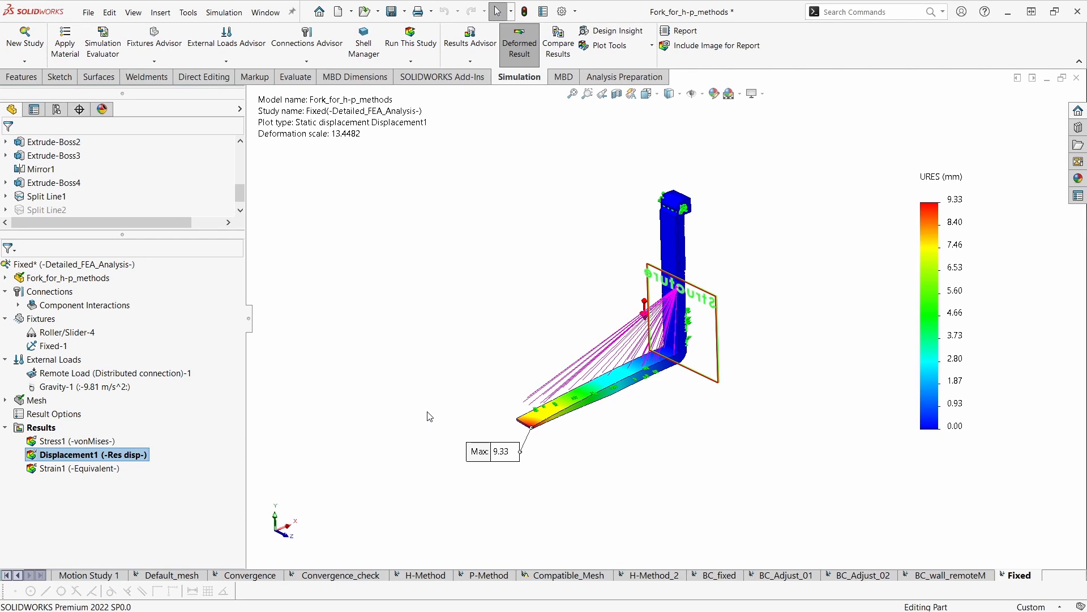
middle_click_drag(588, 451, 563, 430)
scroll(688, 376, "down", 2)
middle_click_drag(675, 404, 669, 431)
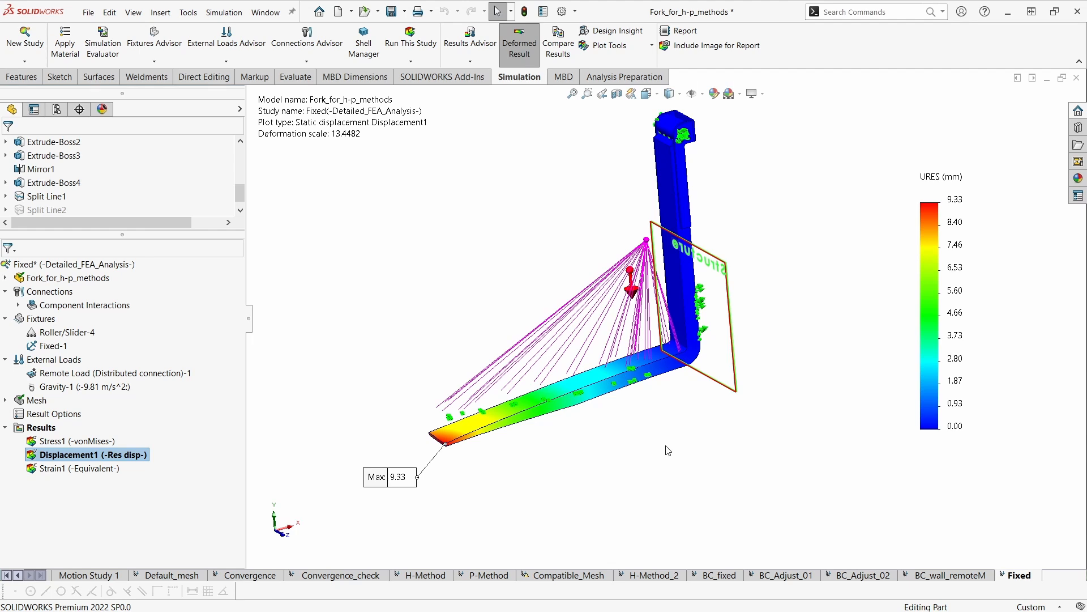
middle_click_drag(679, 466, 651, 456, "ctrl")
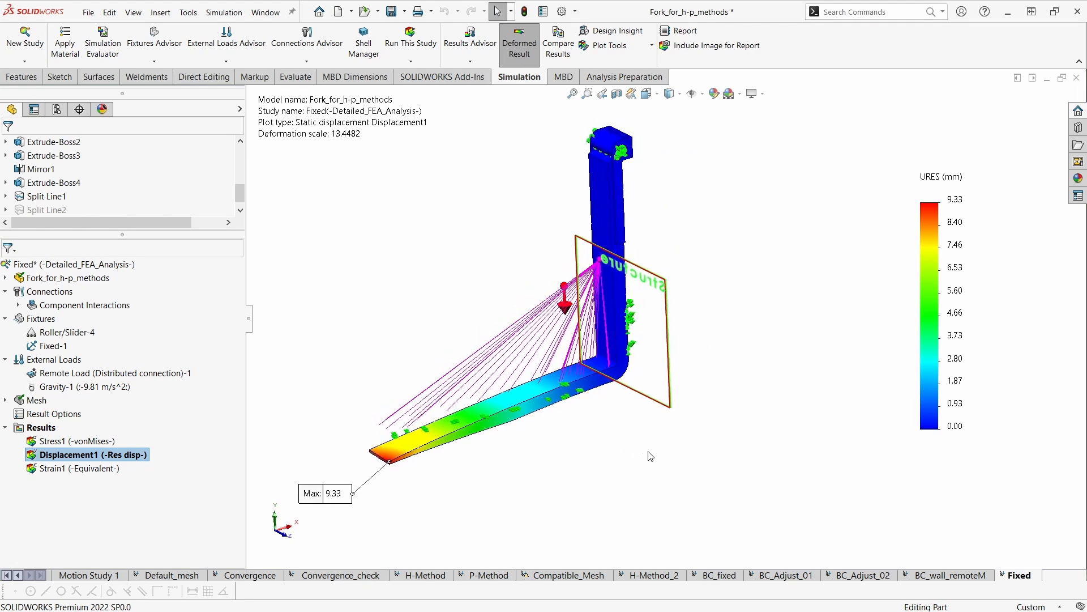